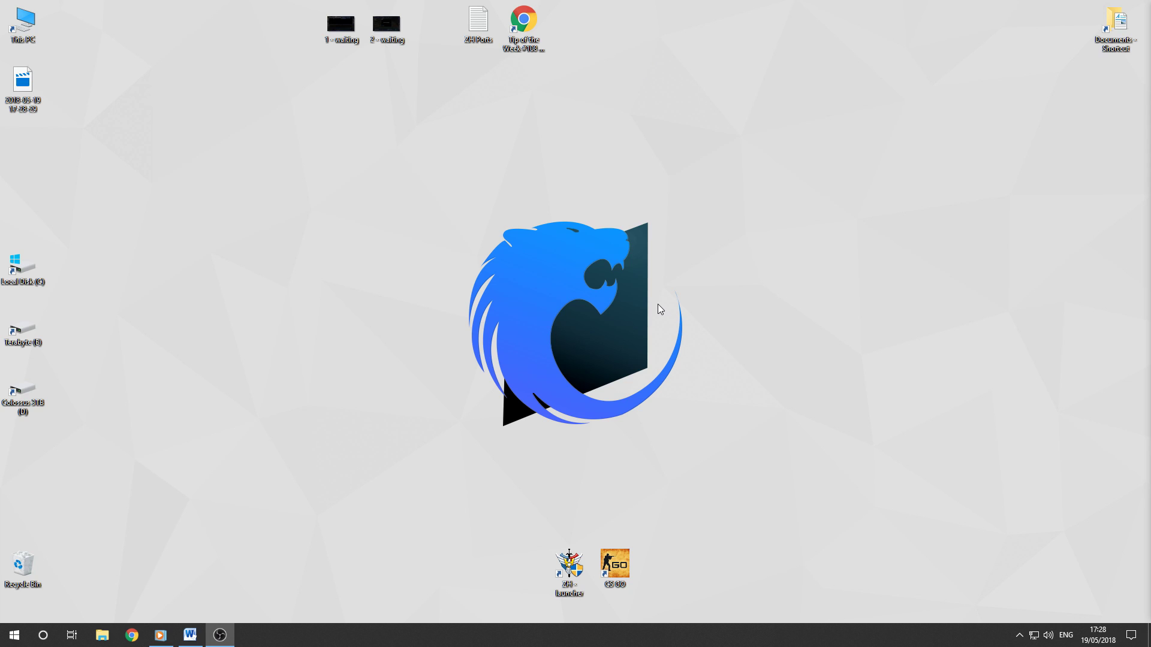
View the images 1 - waiting and 2 - waiting from the desktop, and close the viewer
double_click(332, 30)
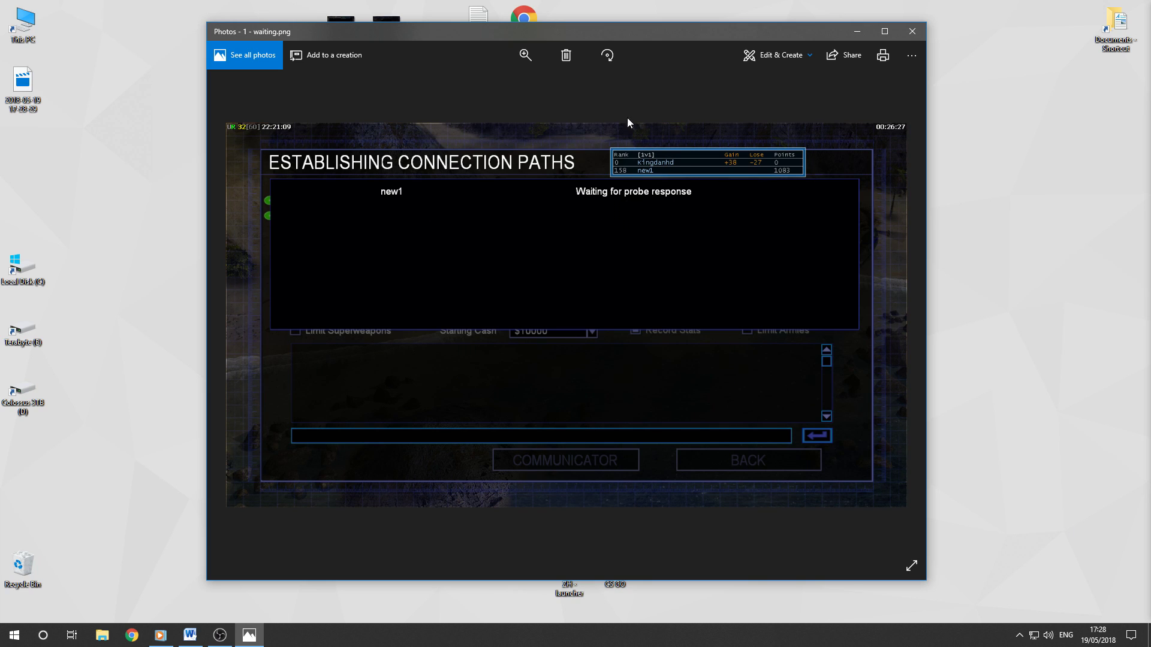
key(Right)
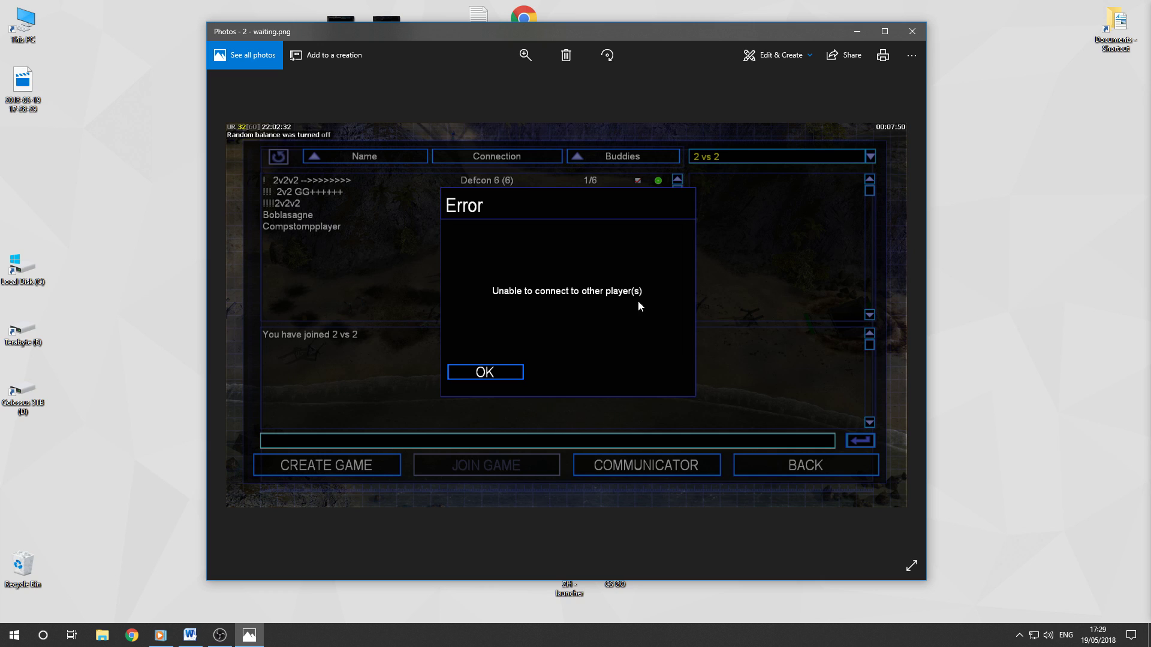
click(913, 31)
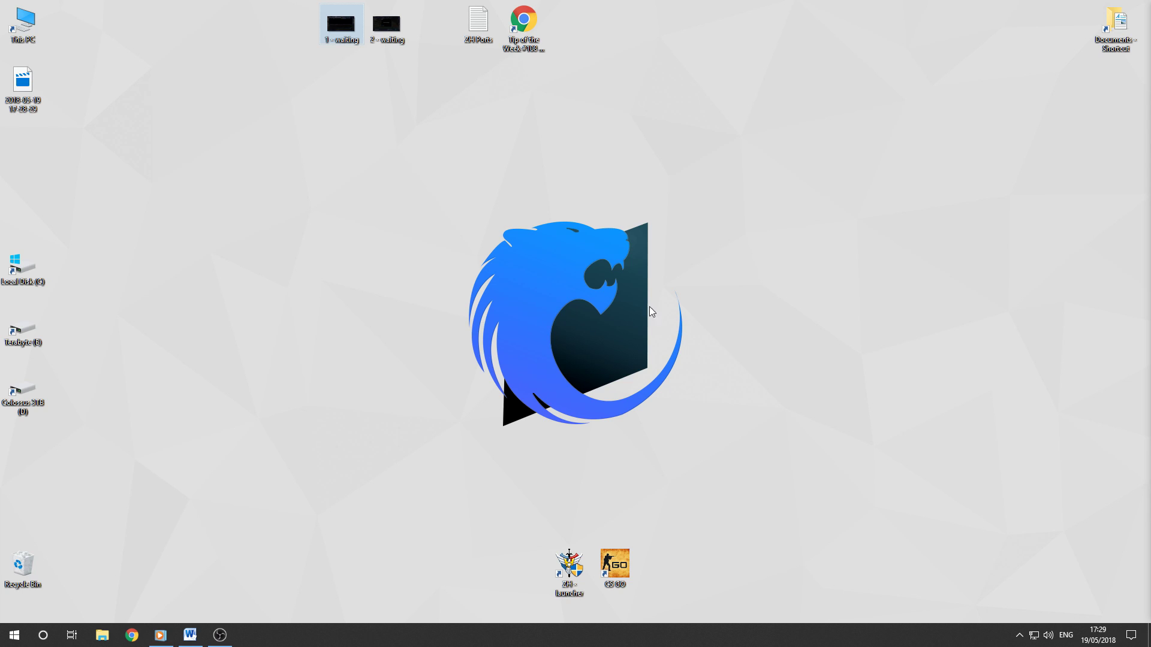
click(704, 526)
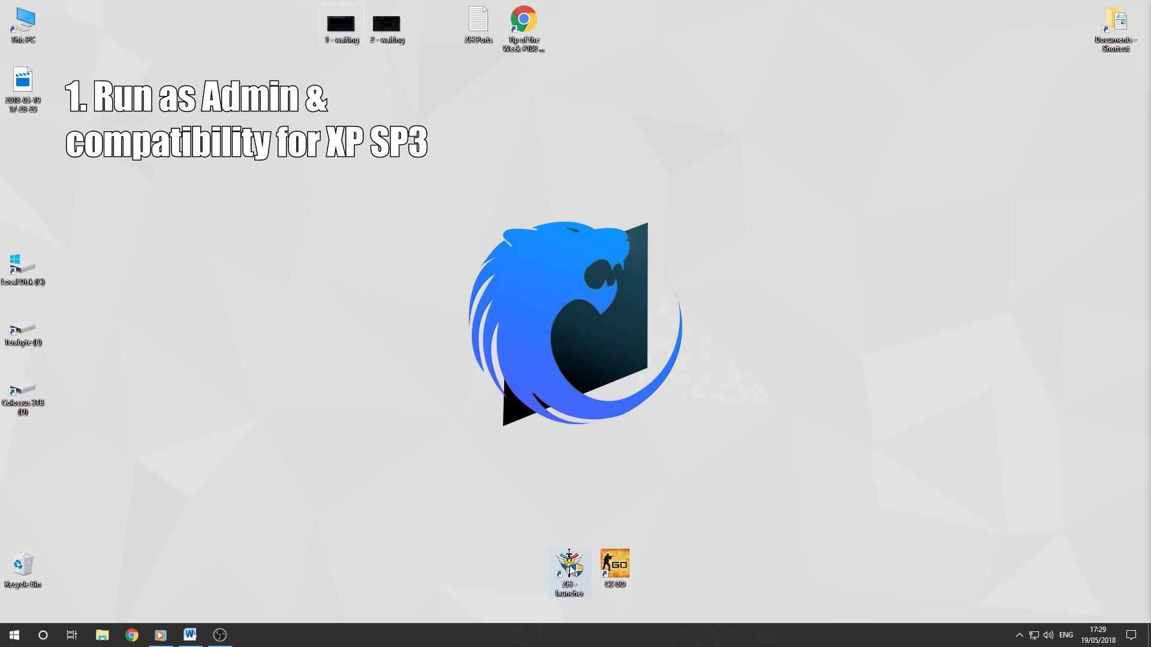
Open the compatibility settings for all users of the ZH - launcher shortcut
click(571, 569)
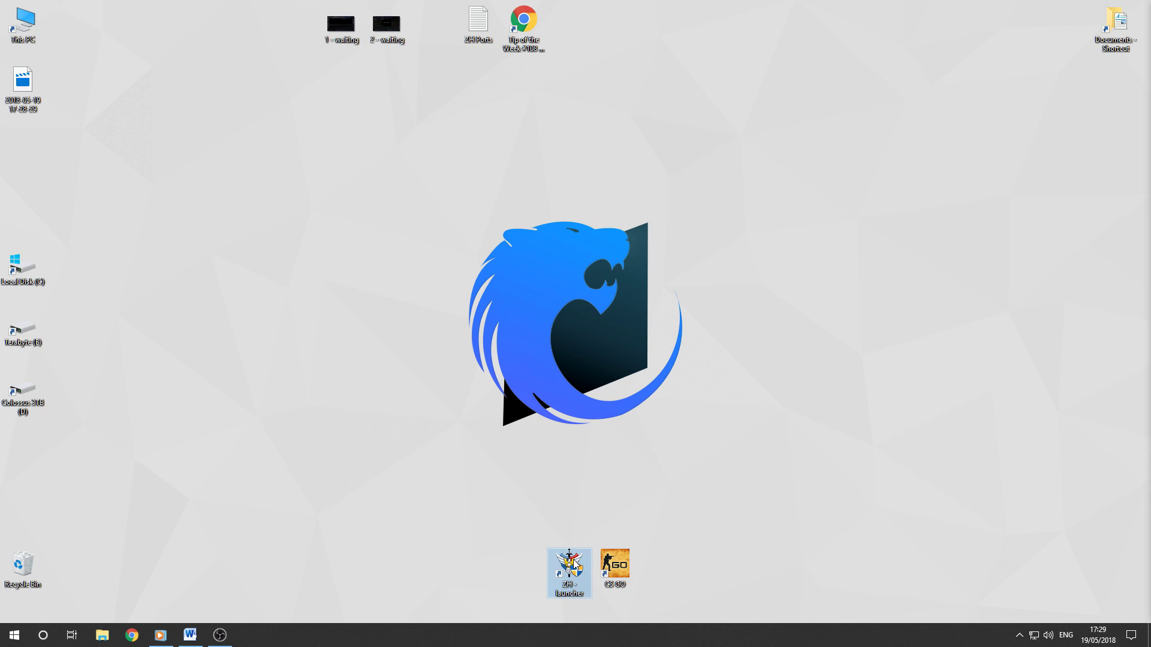
right_click(586, 560)
click(608, 550)
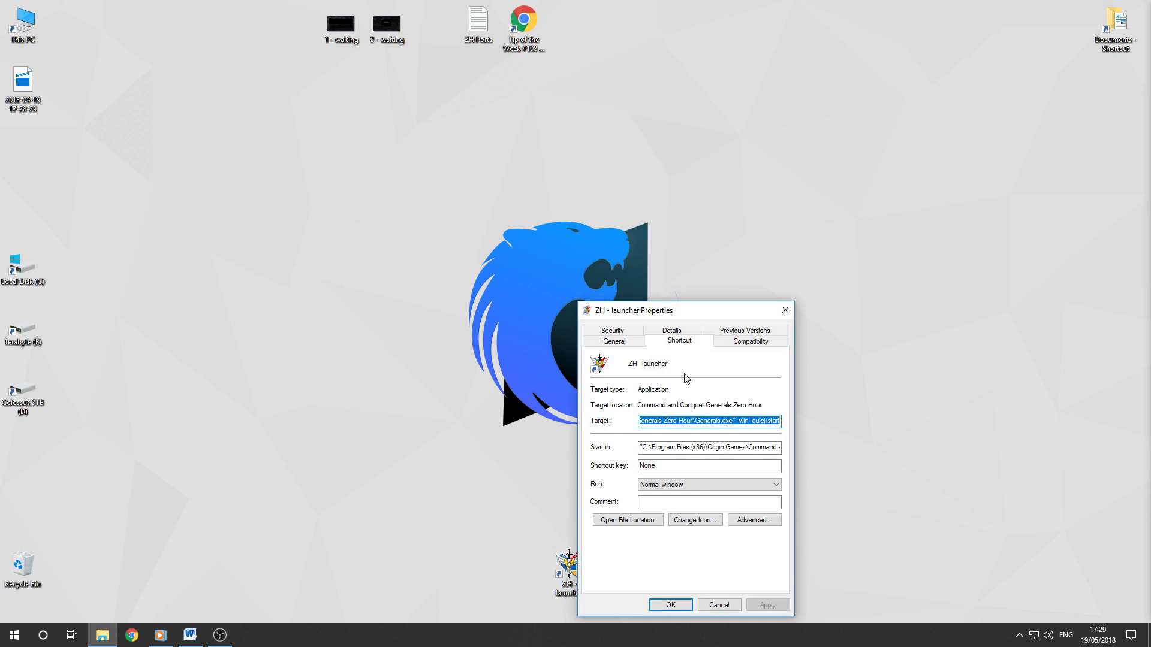
click(752, 346)
drag(742, 304, 604, 141)
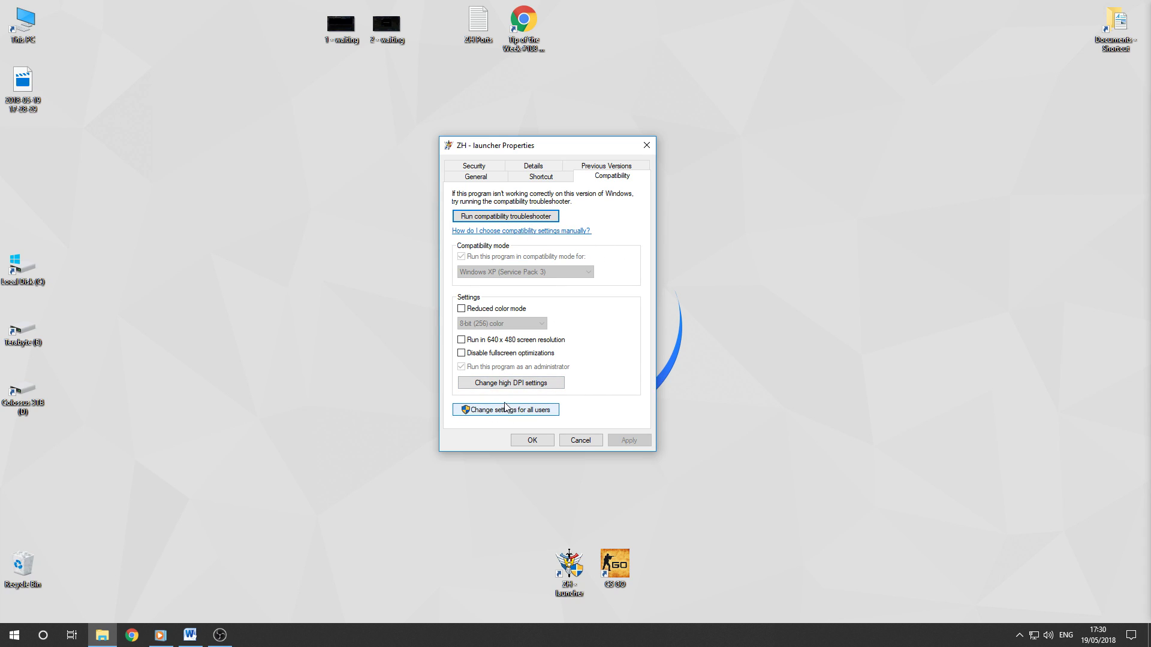
click(523, 413)
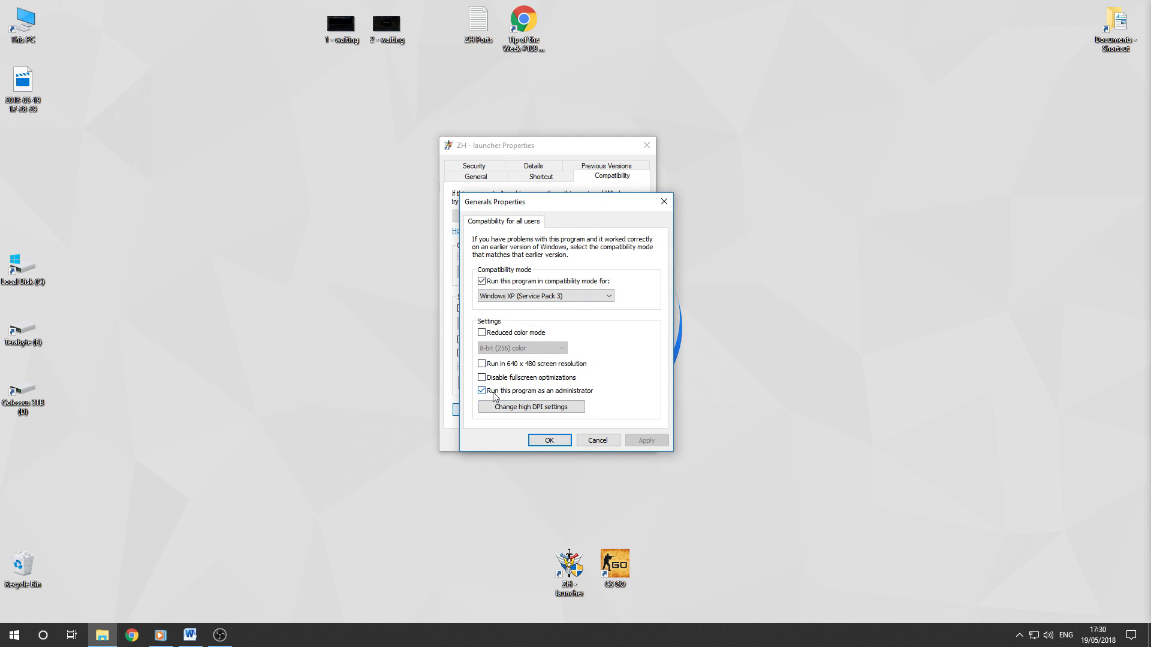
Set the program to run as administrator in Windows XP (Service Pack 3) compatibility mode, and apply the settings
click(498, 396)
click(482, 392)
click(536, 294)
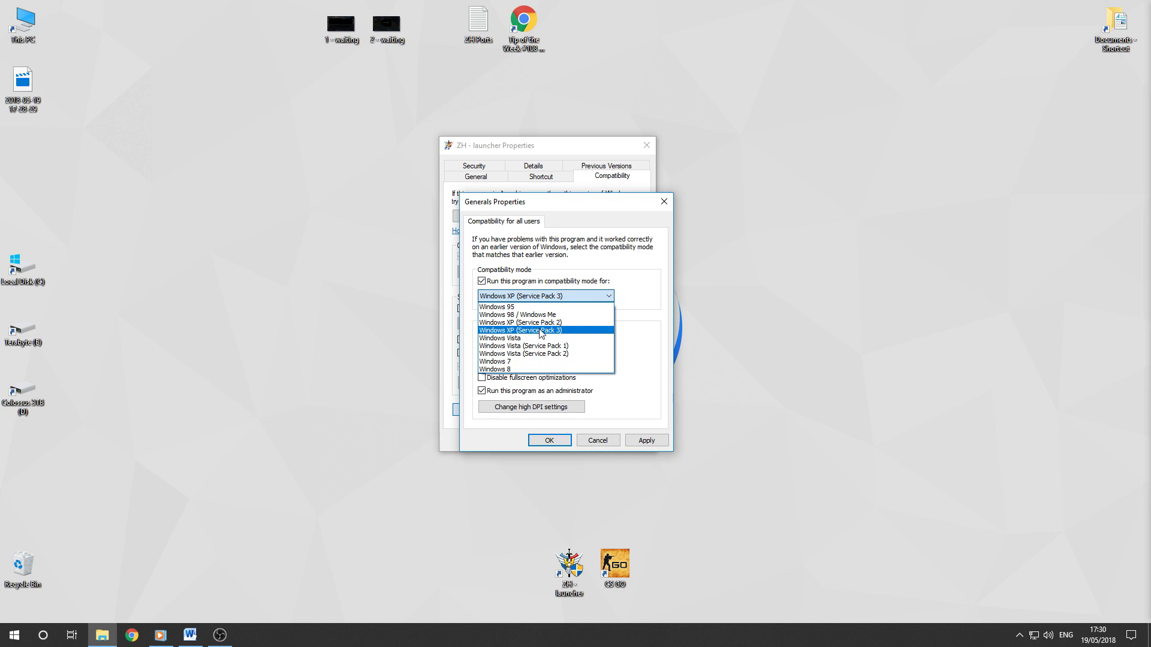
click(544, 331)
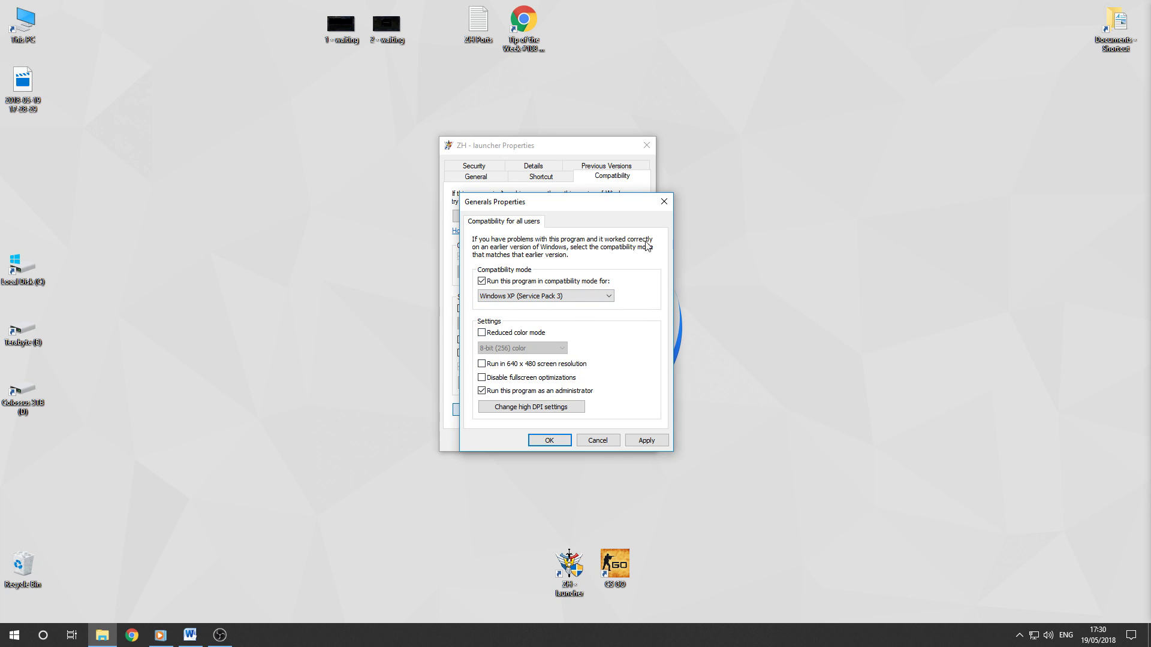
click(607, 296)
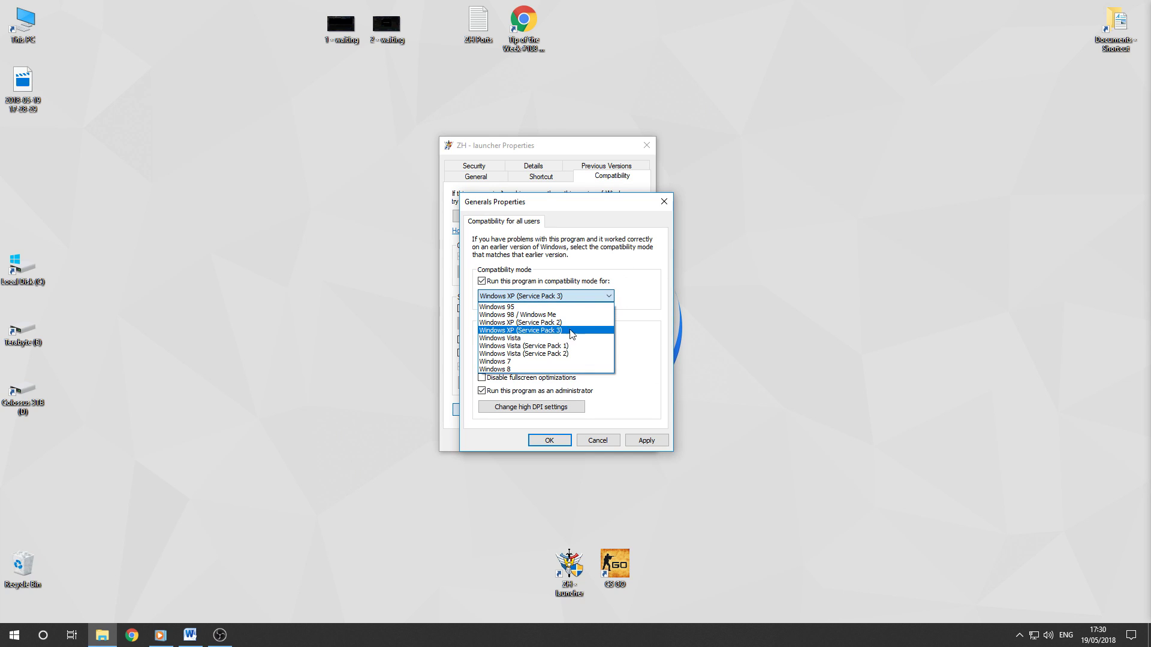
click(640, 291)
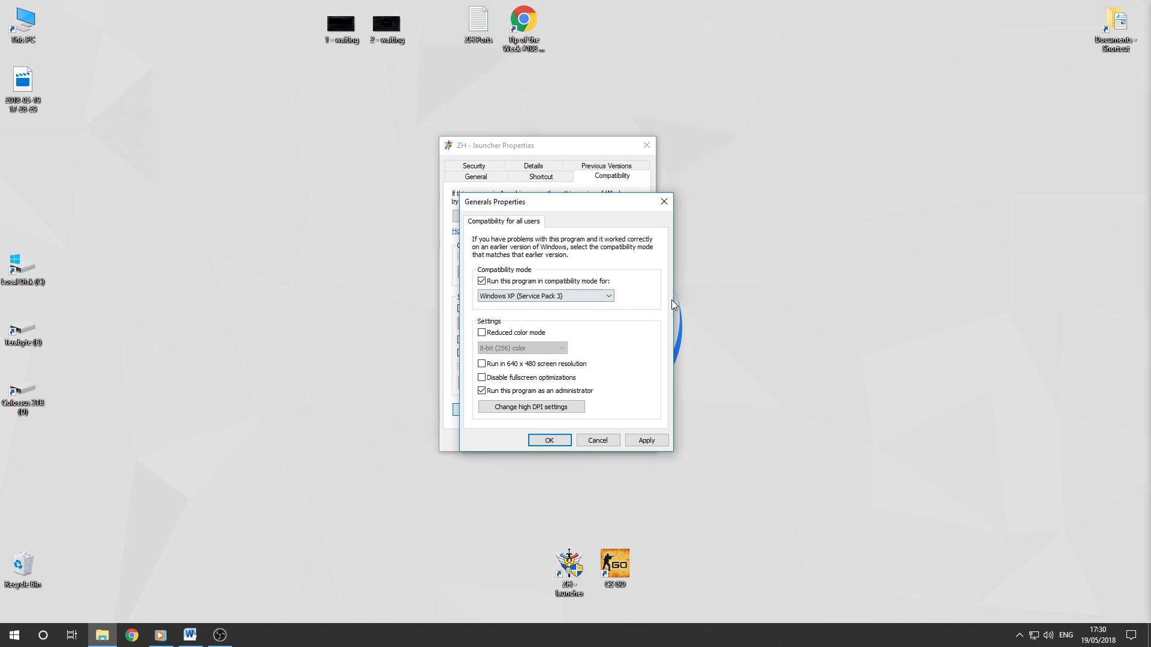
click(646, 441)
click(558, 441)
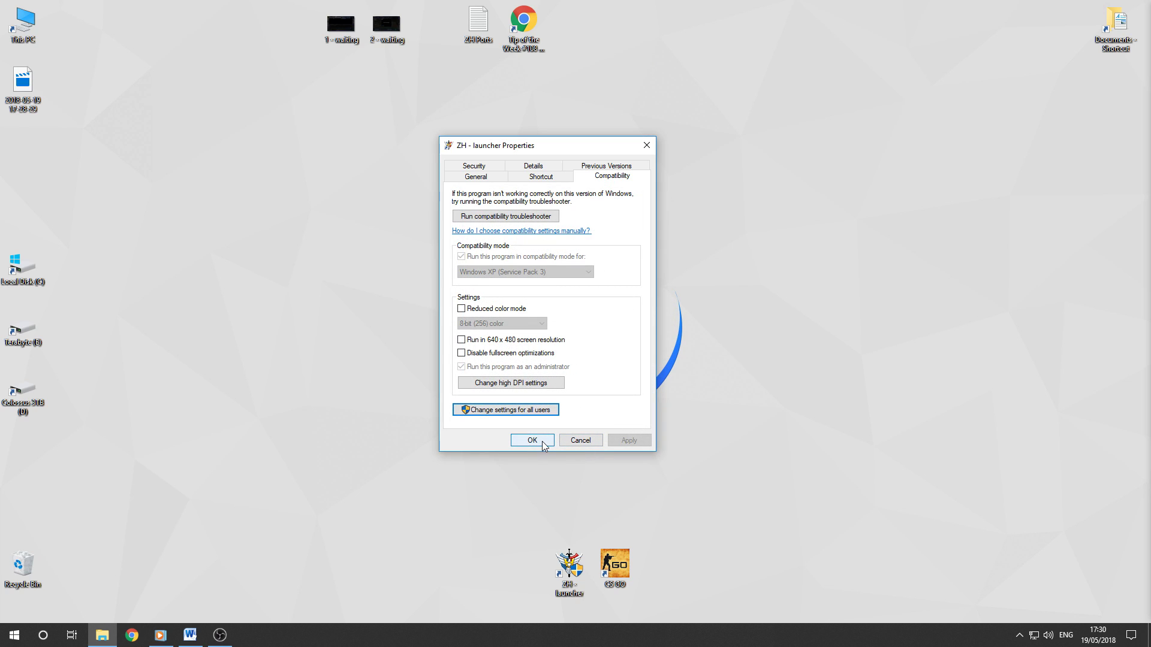
click(542, 441)
click(578, 564)
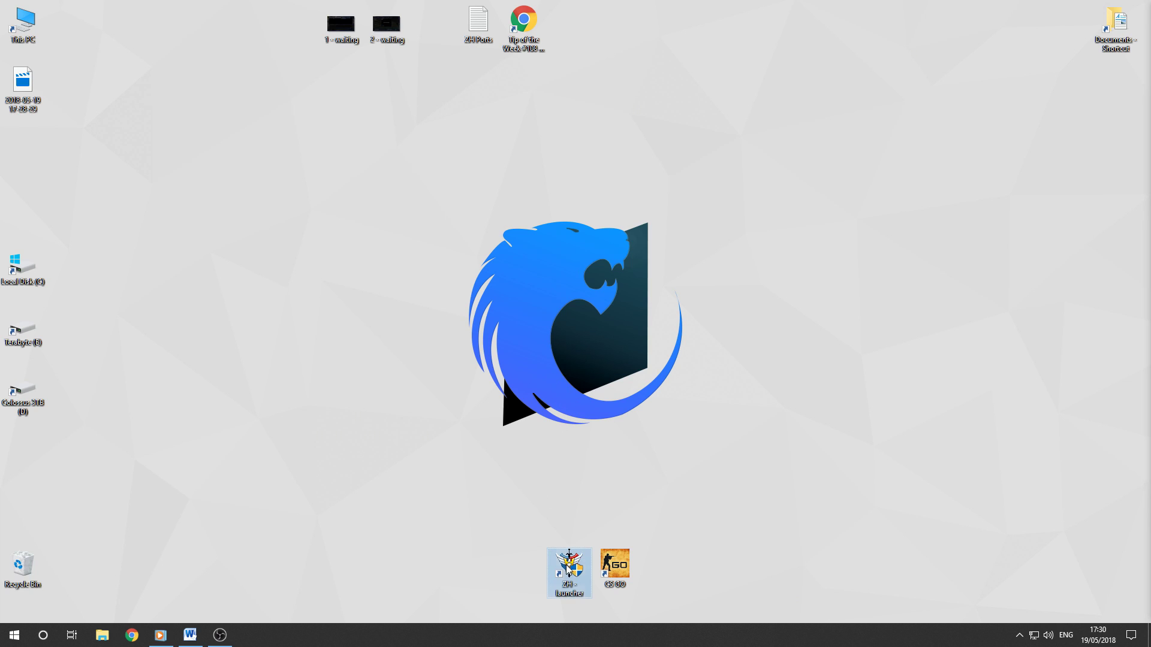
click(607, 488)
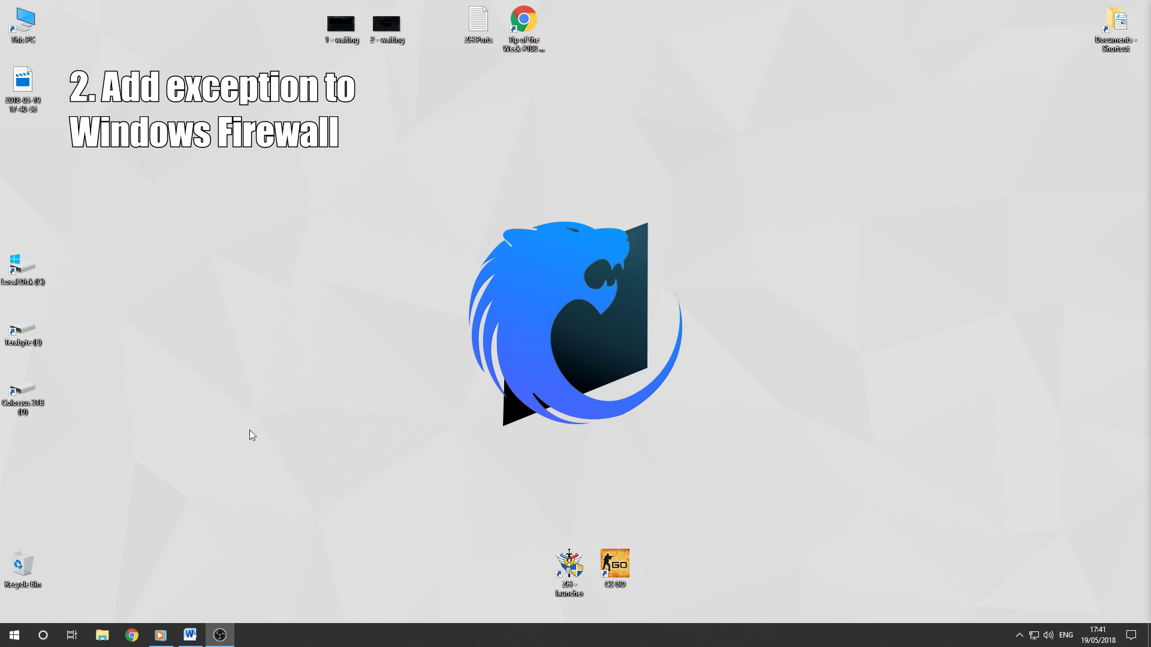
Find Windows Defender Firewall, open its list of allowed apps and enable editing of the list
click(15, 637)
text(firewal)
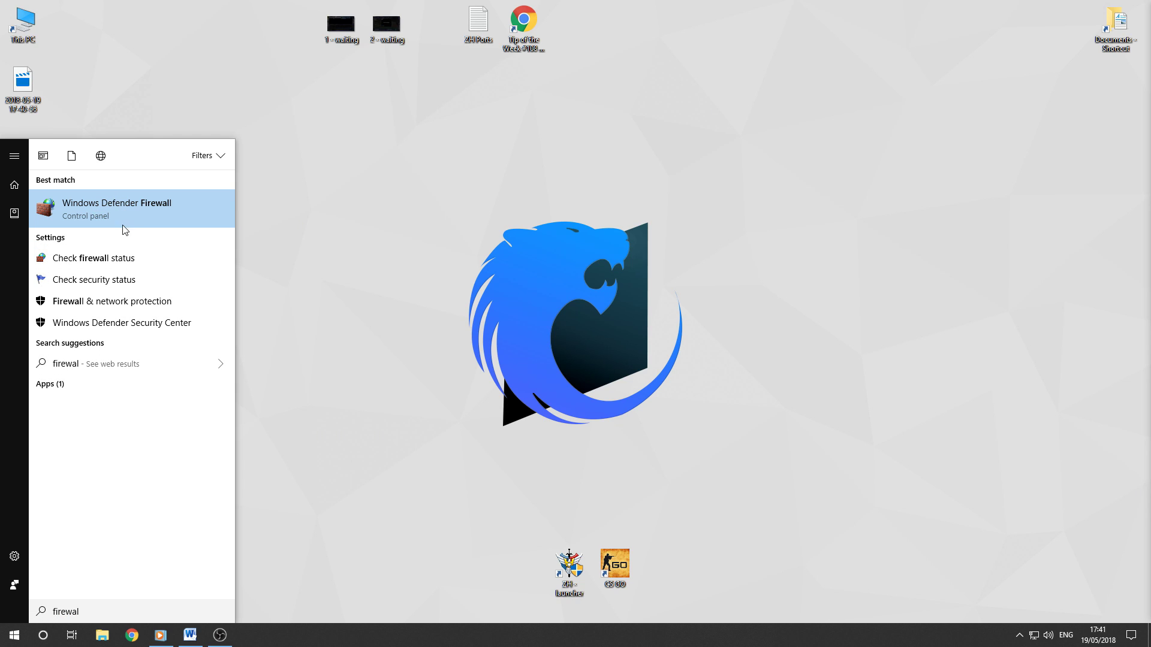
click(125, 206)
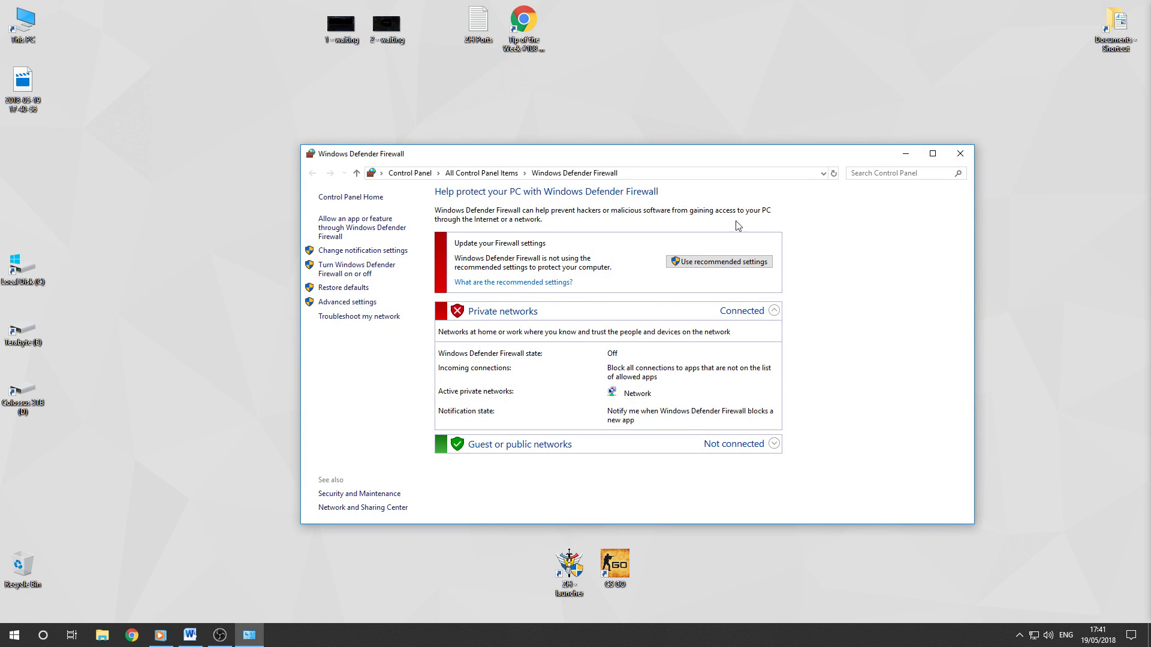
click(360, 227)
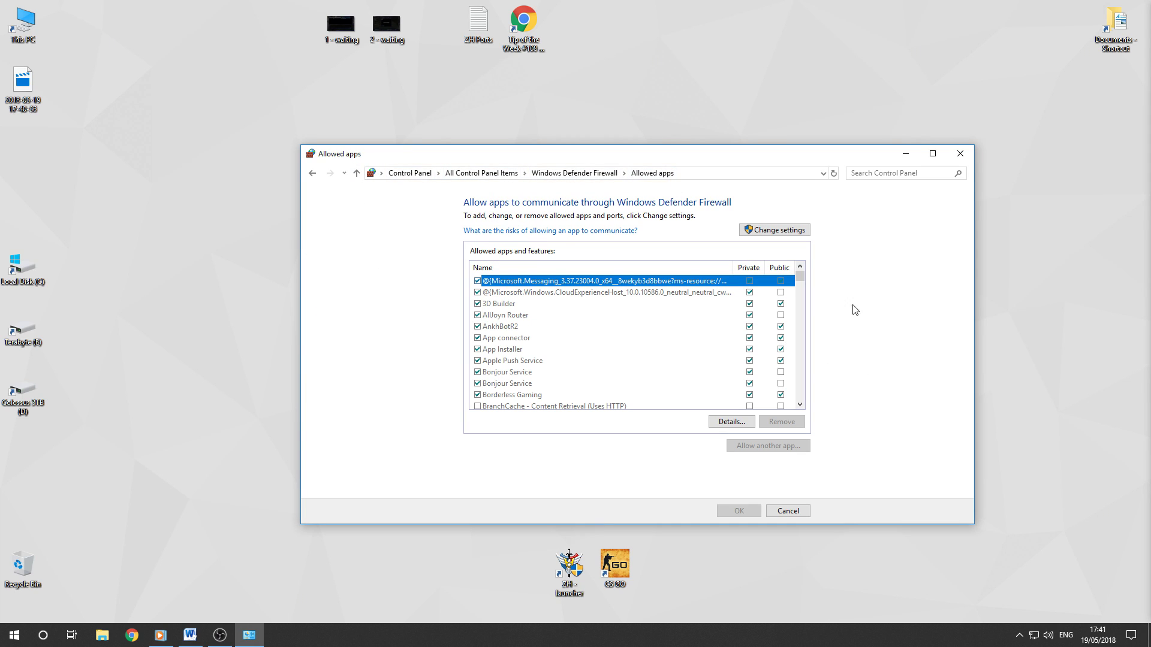
mouse_move(800, 277)
mouse_down()
mouse_move(800, 391)
mouse_move(811, 280)
mouse_up()
drag(689, 360, 591, 293)
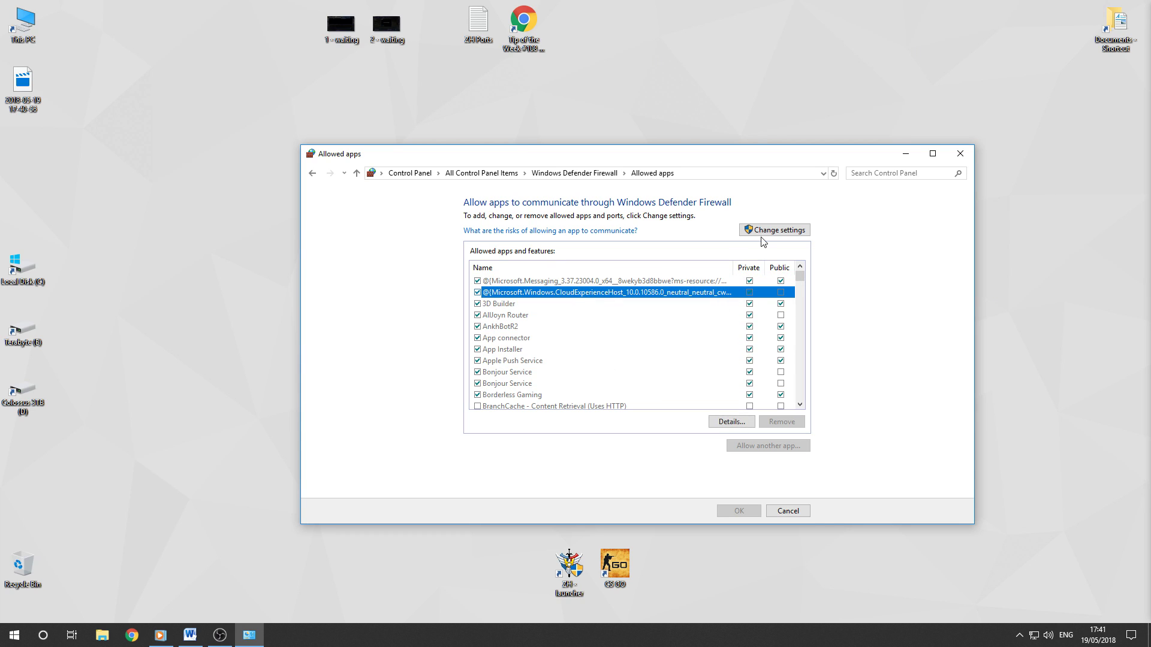
click(775, 230)
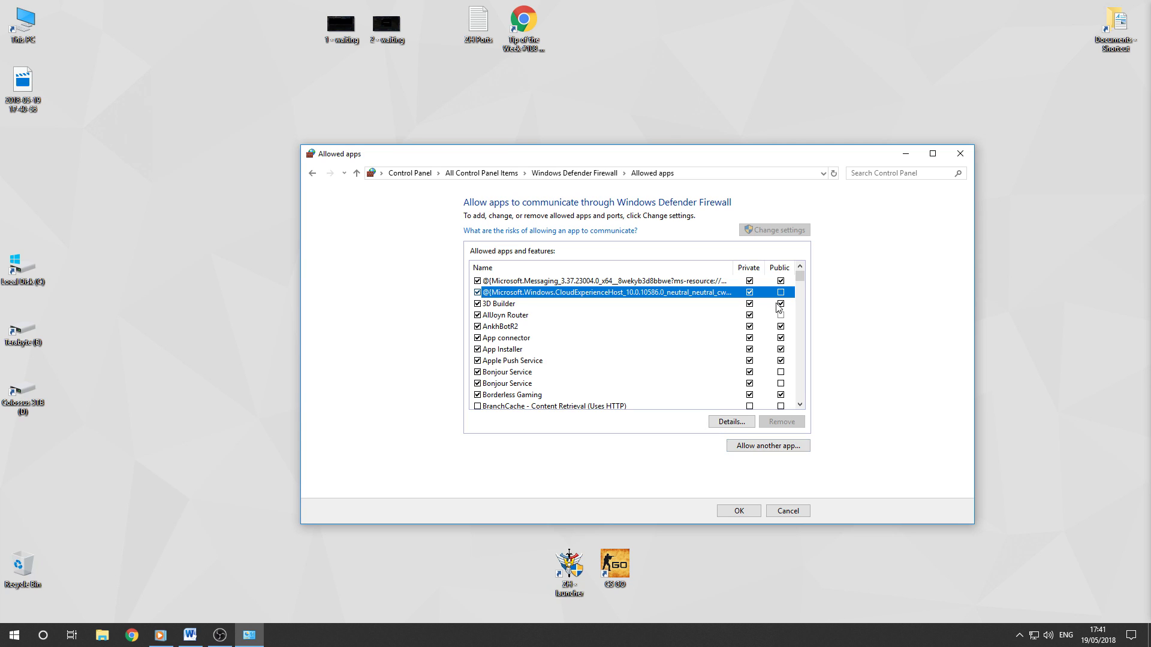
Check the program path in the details of the Command & Conquer: Generals and Zero Hour entry
drag(802, 404, 801, 404)
click(628, 325)
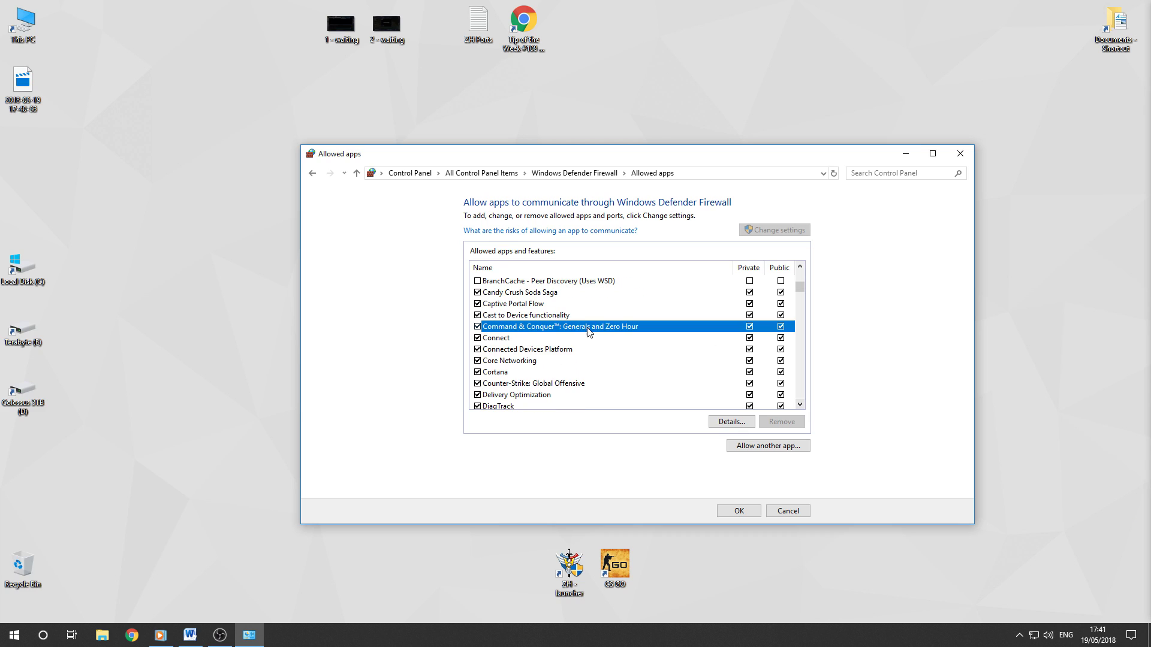
click(731, 422)
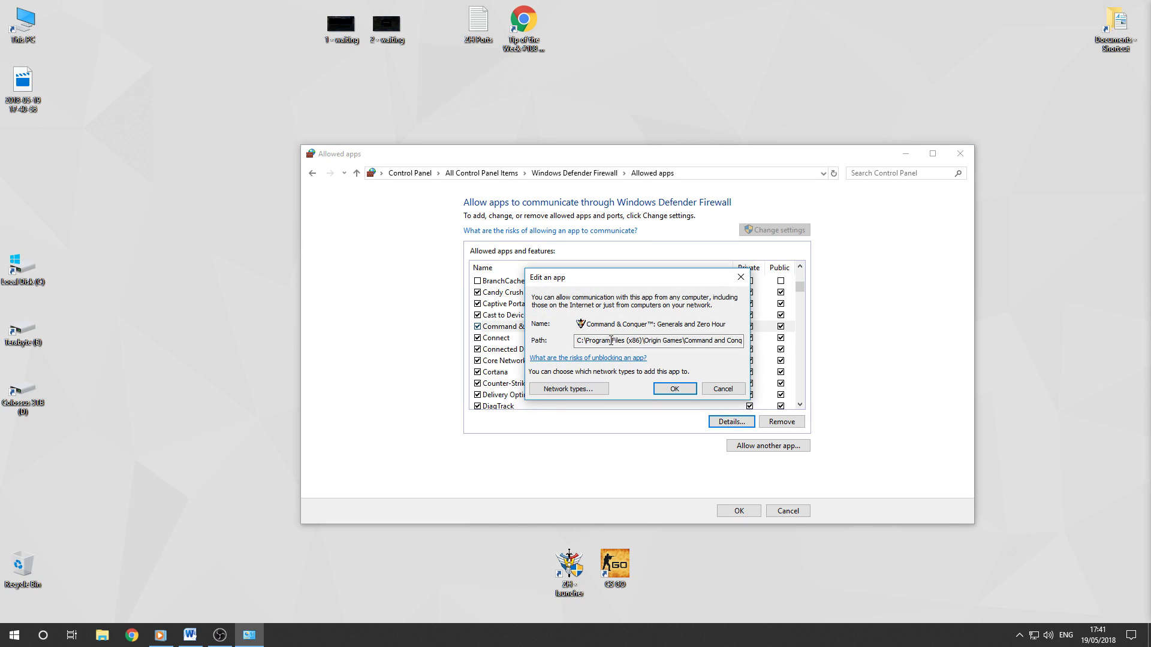
drag(630, 345, 570, 340)
click(633, 341)
drag(657, 341, 753, 347)
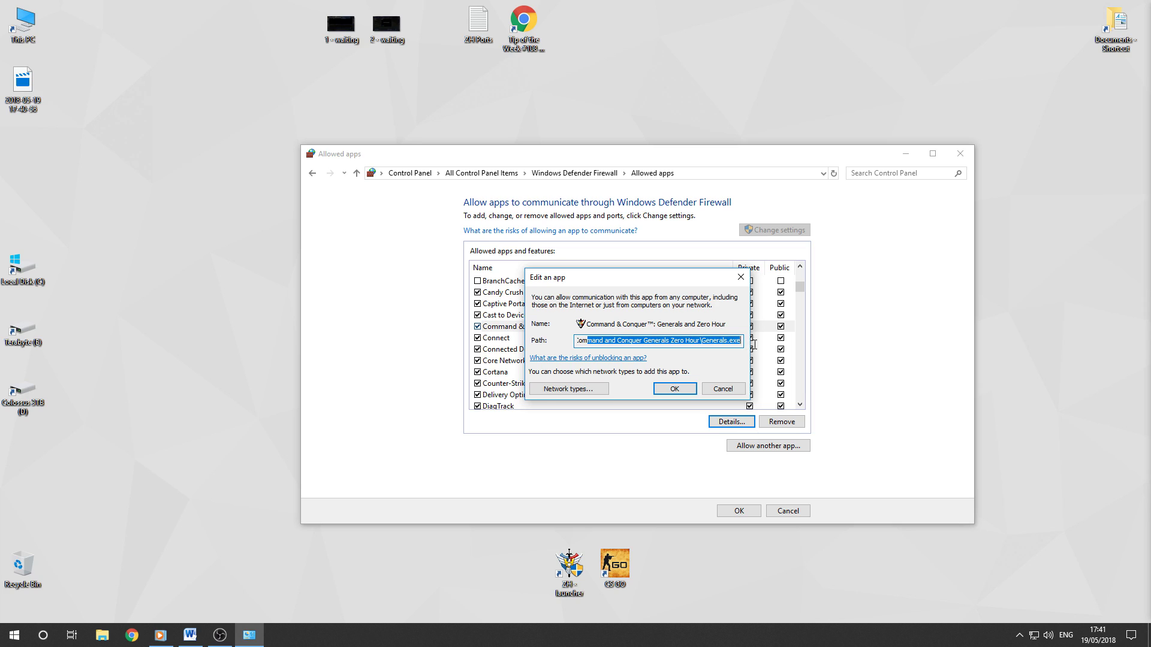
click(707, 341)
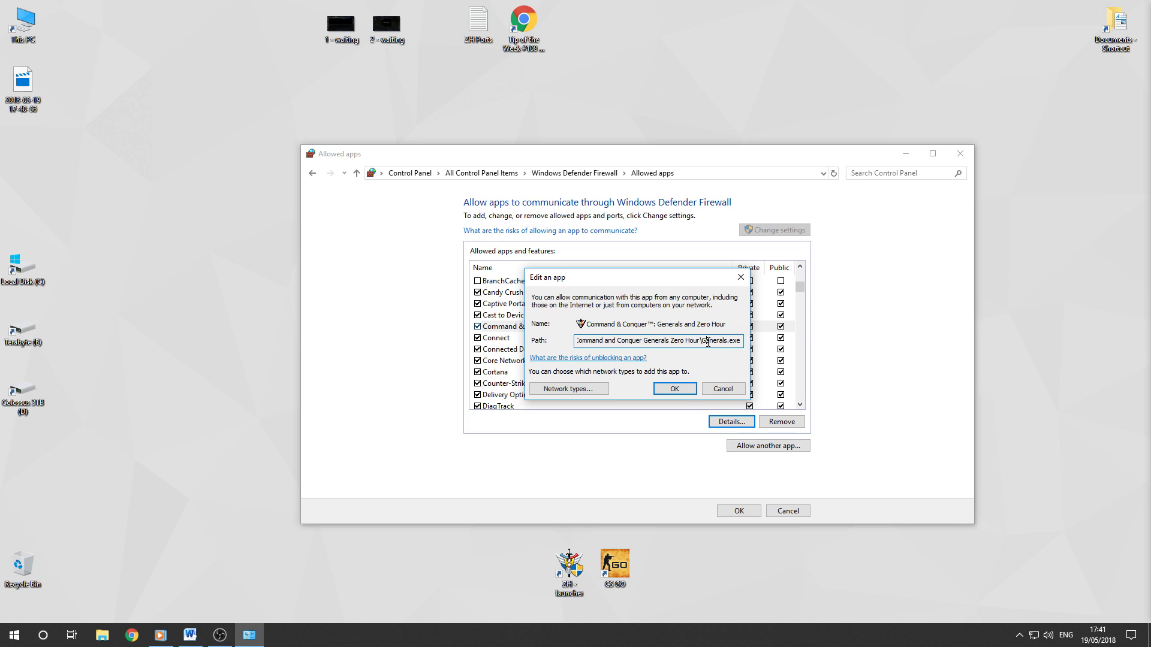
click(736, 386)
click(604, 328)
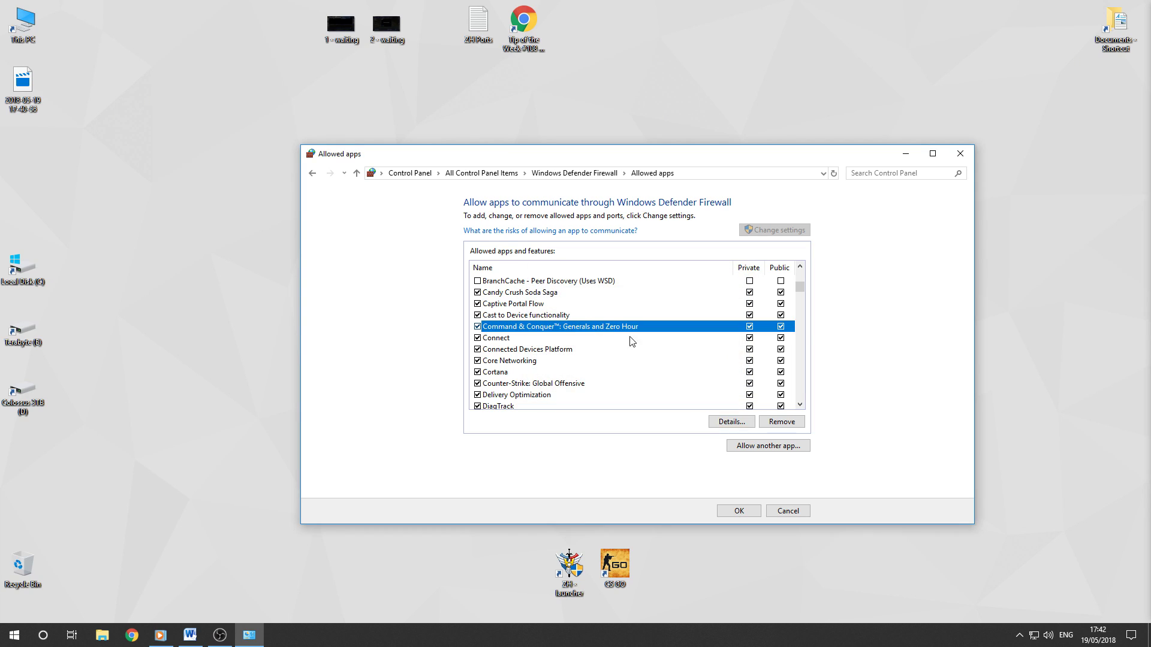
Start allowing another app and browse to the Command and Conquer Generals Zero Hour folder under Program Files (x86)\Origin Games on the C: drive
click(773, 446)
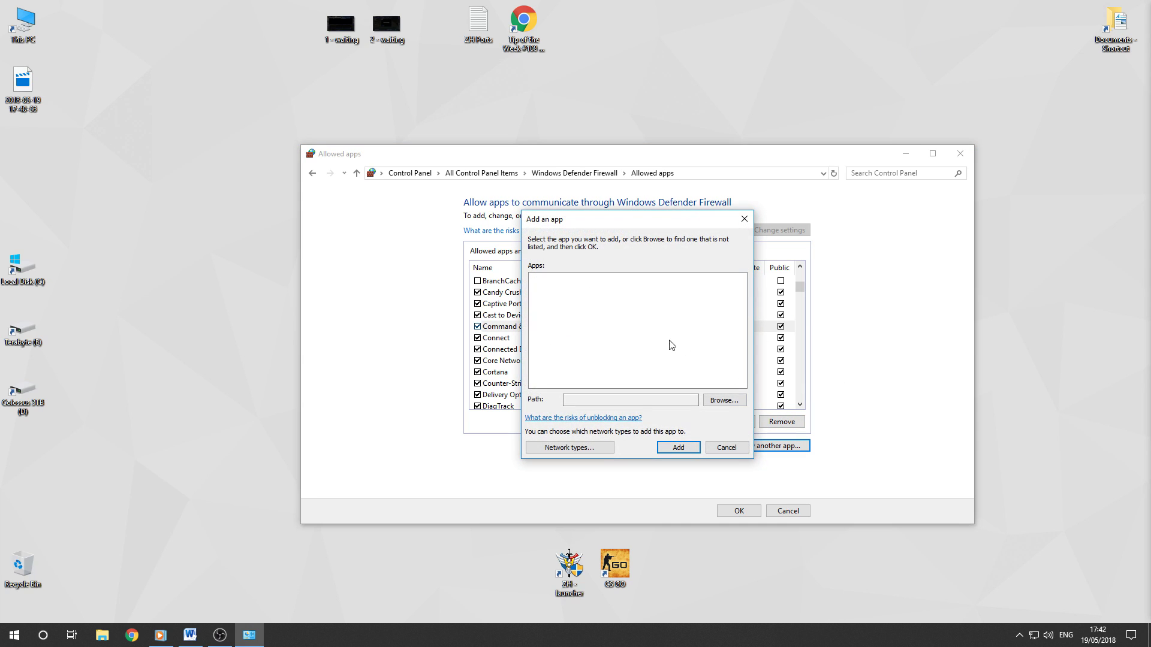
click(724, 400)
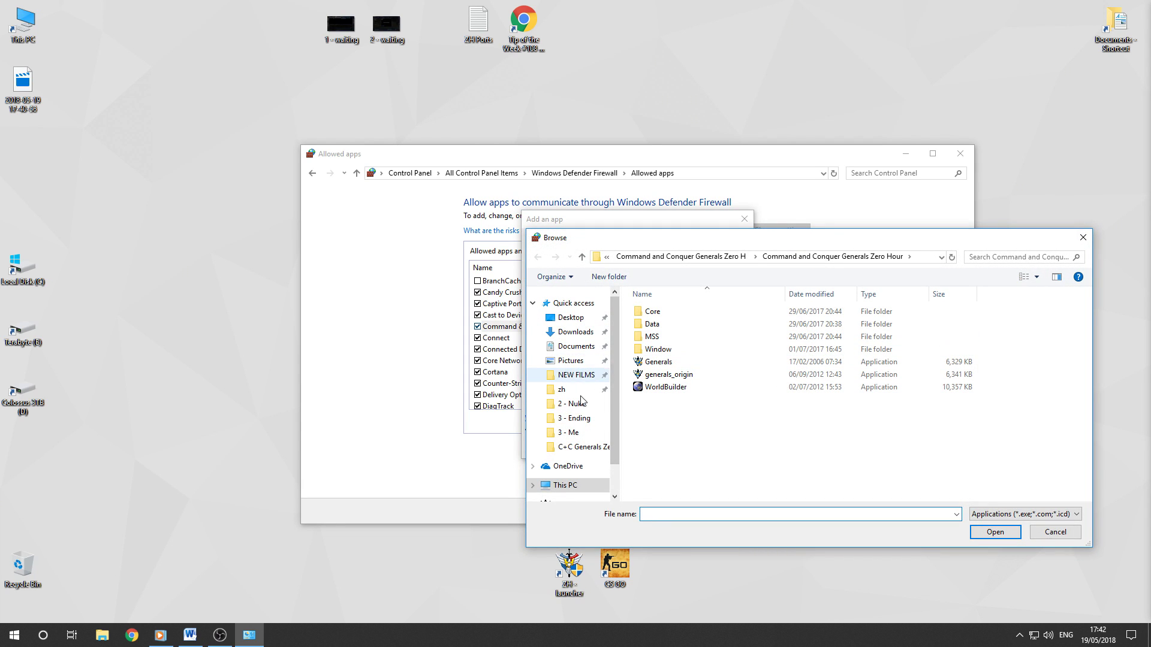
click(567, 485)
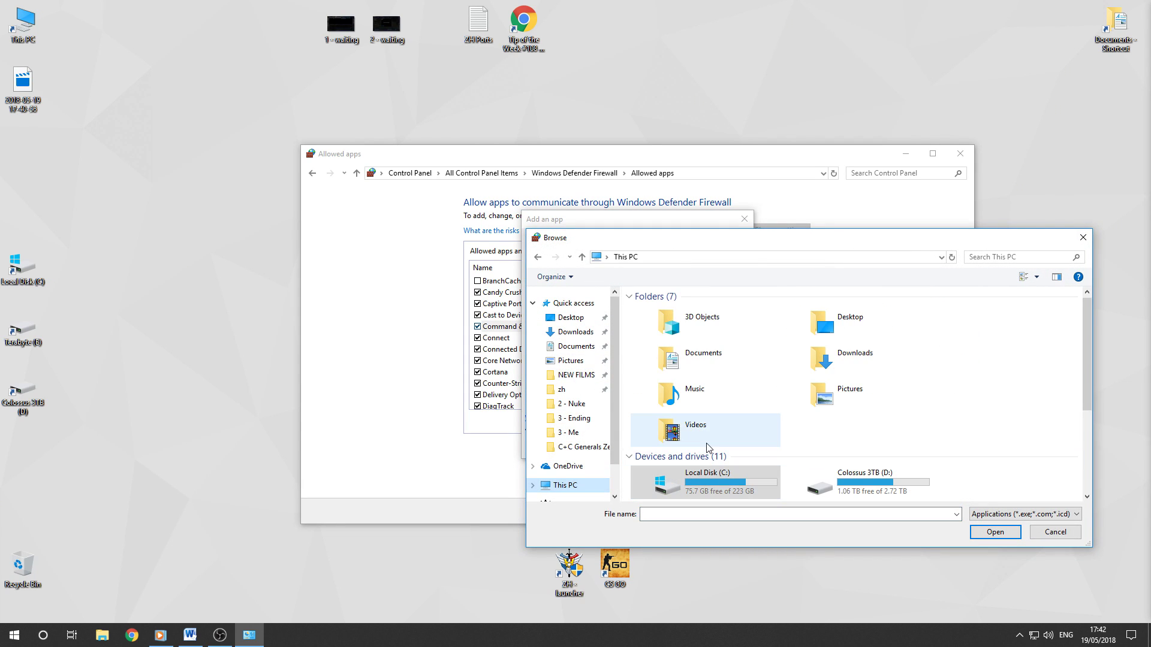
double_click(701, 484)
click(686, 362)
double_click(687, 363)
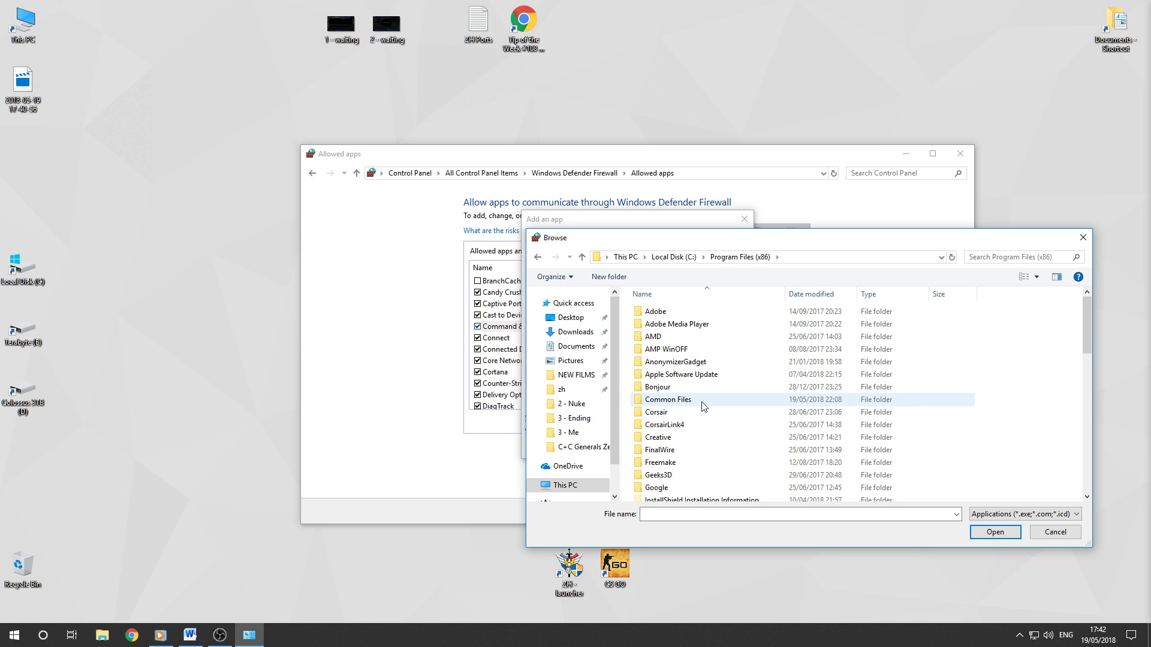
scroll(696, 371, down, 7)
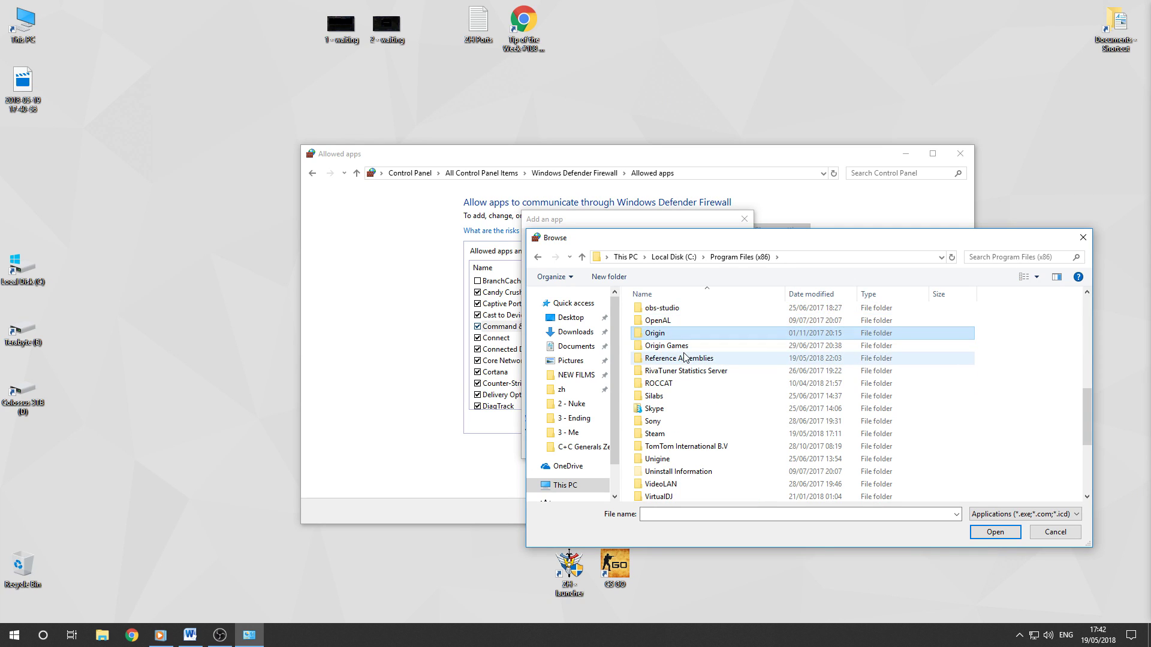
double_click(681, 346)
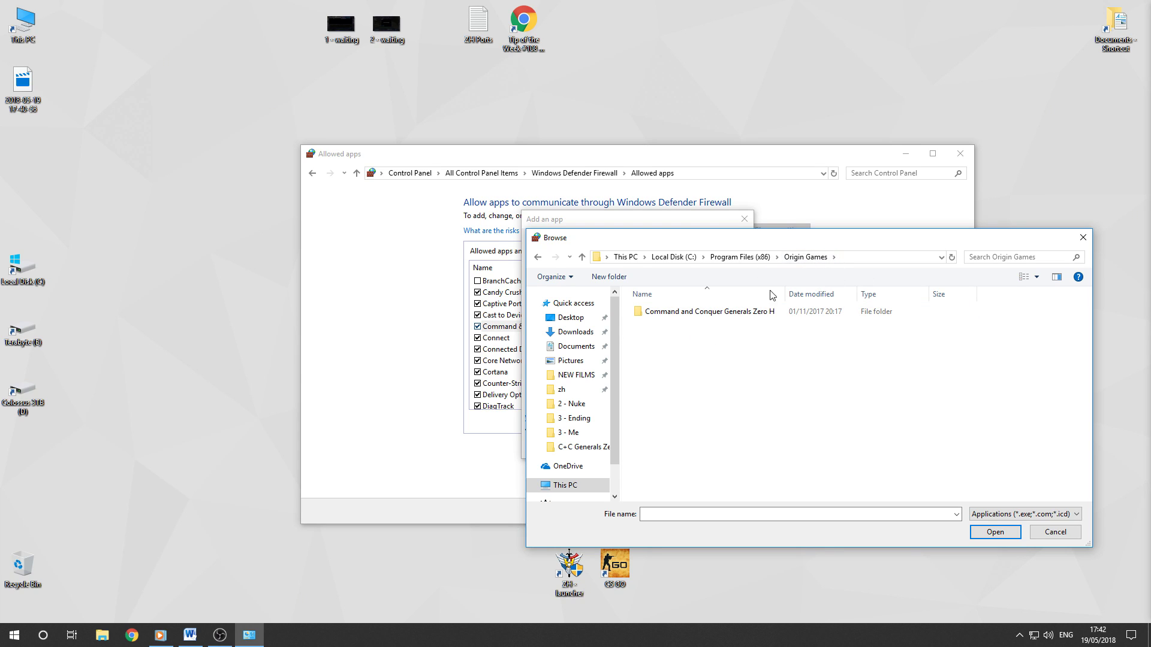
double_click(710, 314)
double_click(730, 339)
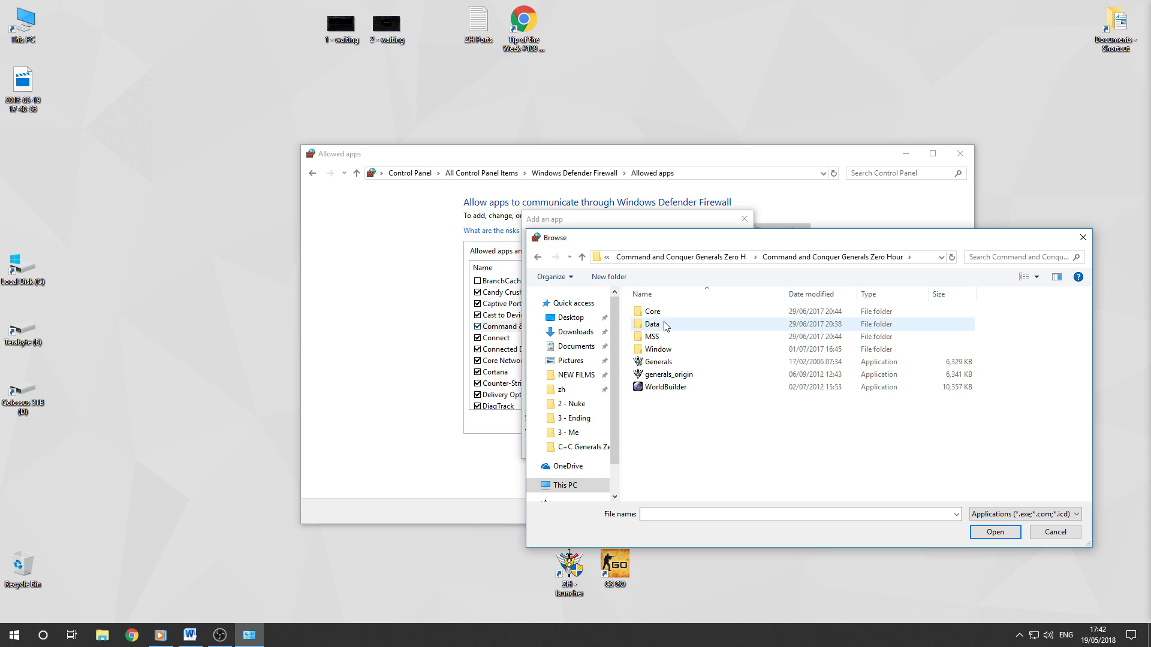
Choose the Generals application as the app to add and check its path to Generals.exe
click(666, 367)
click(669, 371)
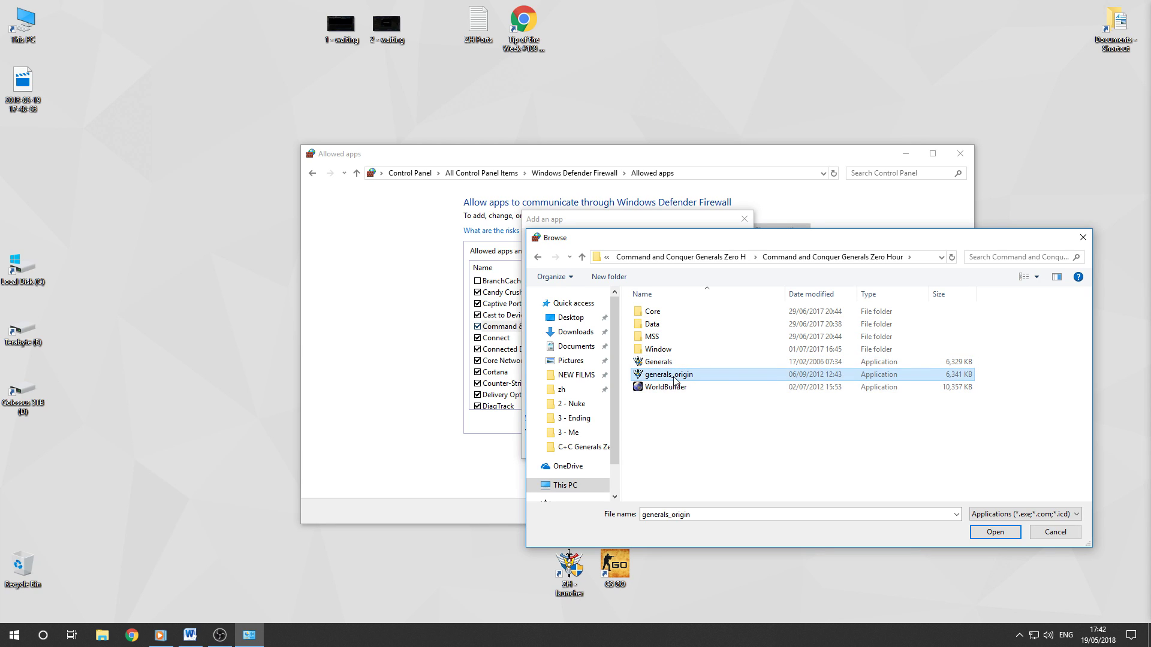
click(668, 367)
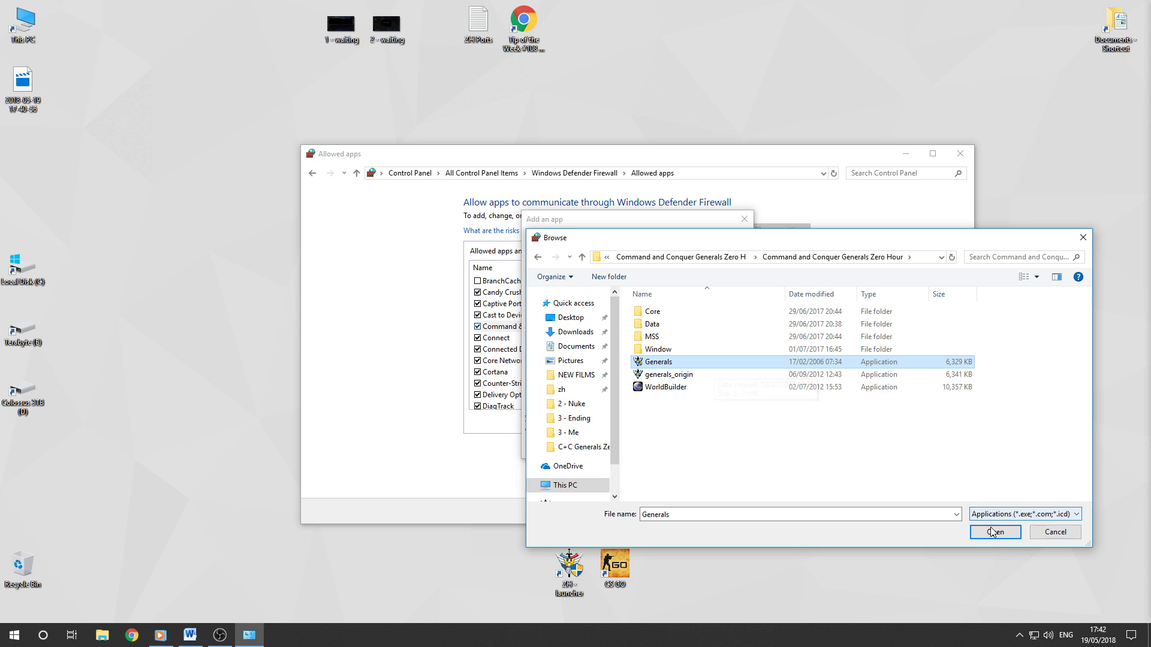
key(Return)
drag(628, 400, 696, 398)
click(640, 399)
drag(611, 399, 732, 400)
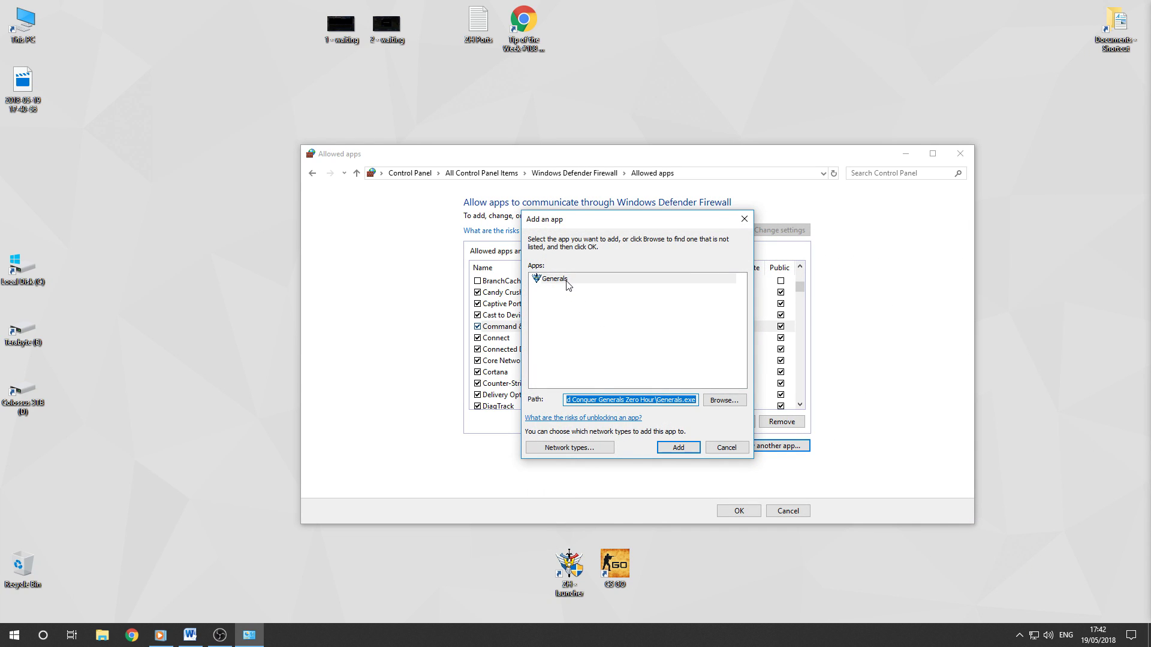
Try to add Generals.exe as an allowed app, select generals_origin from the same folder instead, and abandon adding an app
click(670, 447)
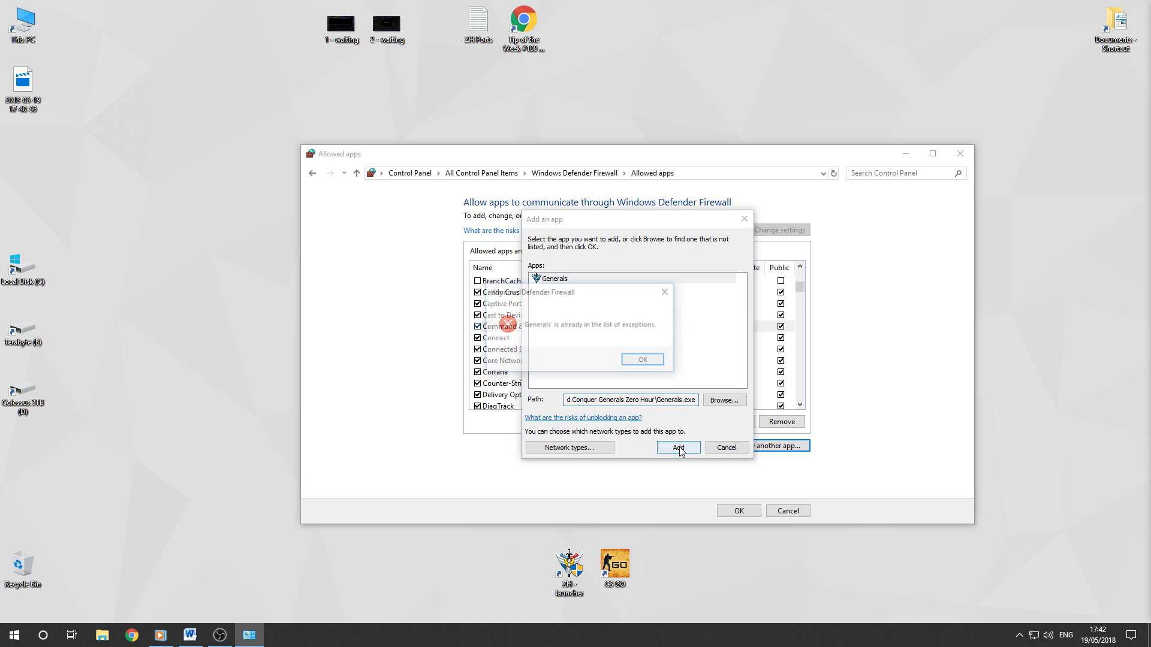
click(644, 362)
click(725, 405)
click(676, 375)
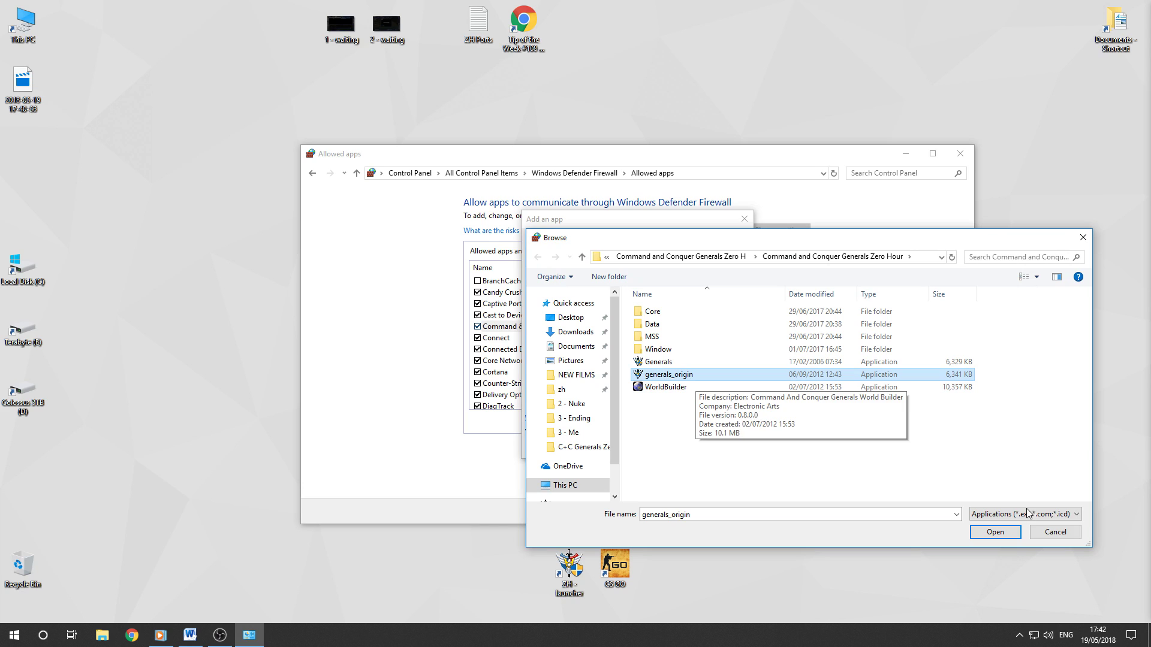
double_click(676, 375)
click(727, 448)
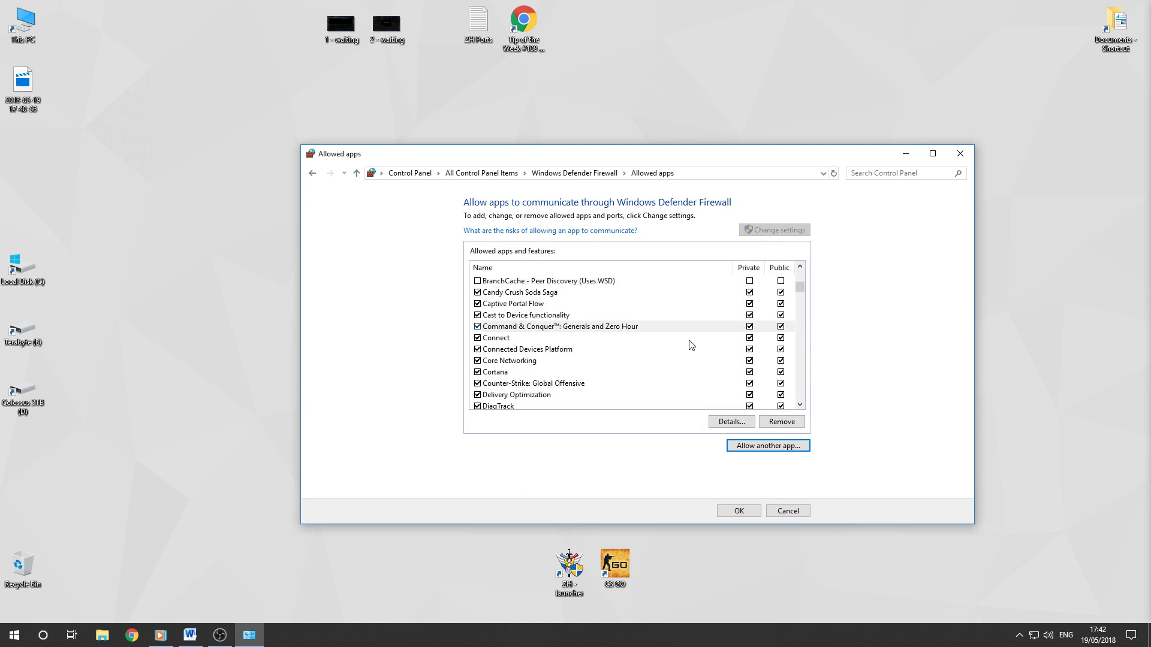
Check the full program path in the details of the generals entry in the allowed apps list
click(629, 327)
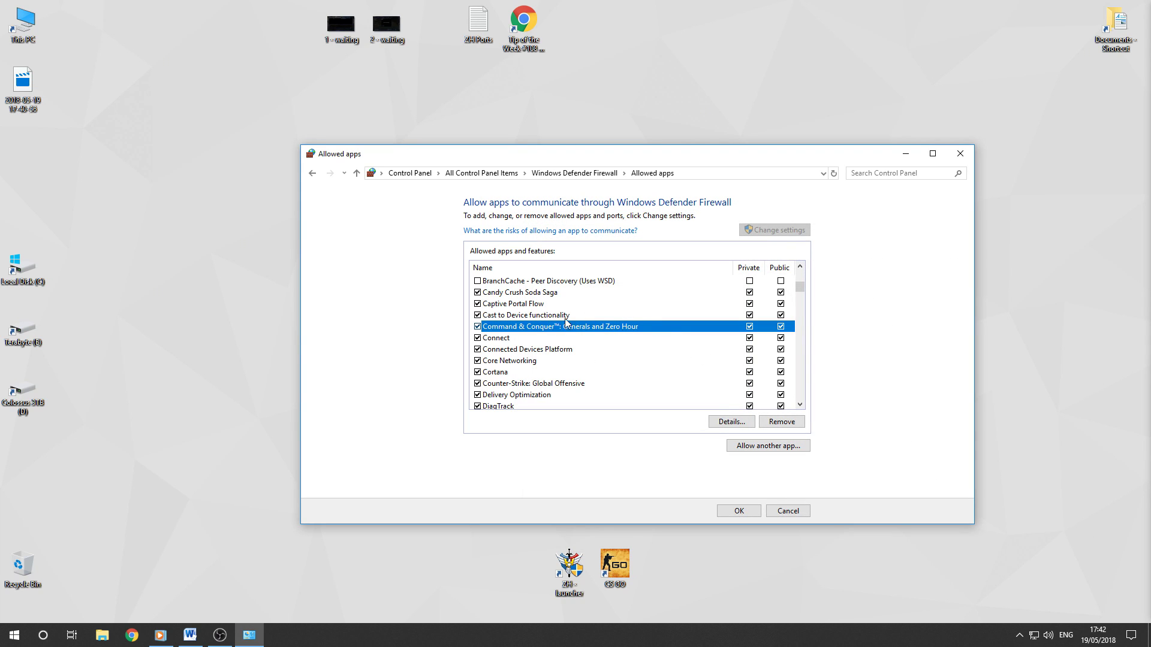
scroll(614, 336, down, 4)
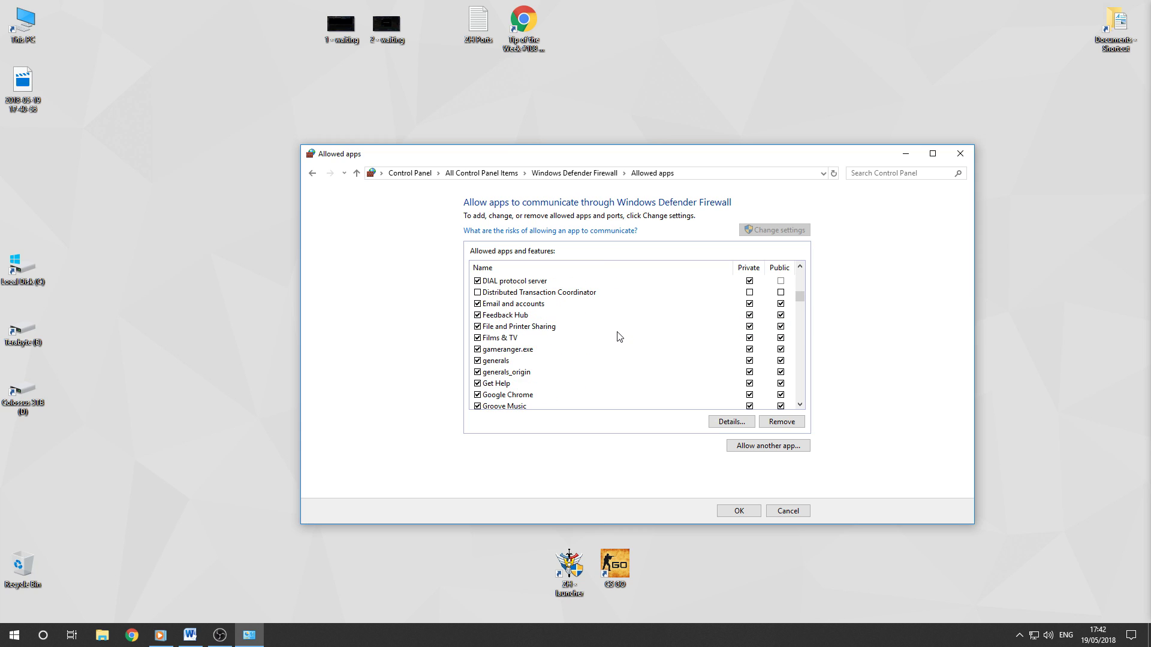
click(520, 360)
click(730, 422)
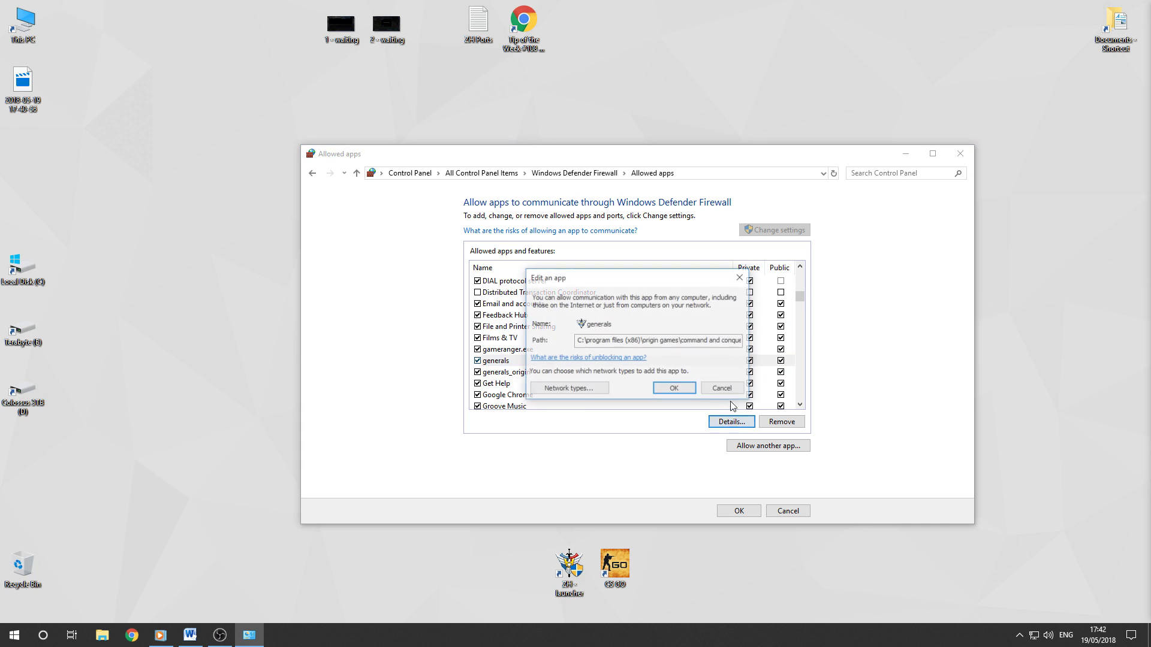
drag(611, 340, 787, 340)
click(729, 391)
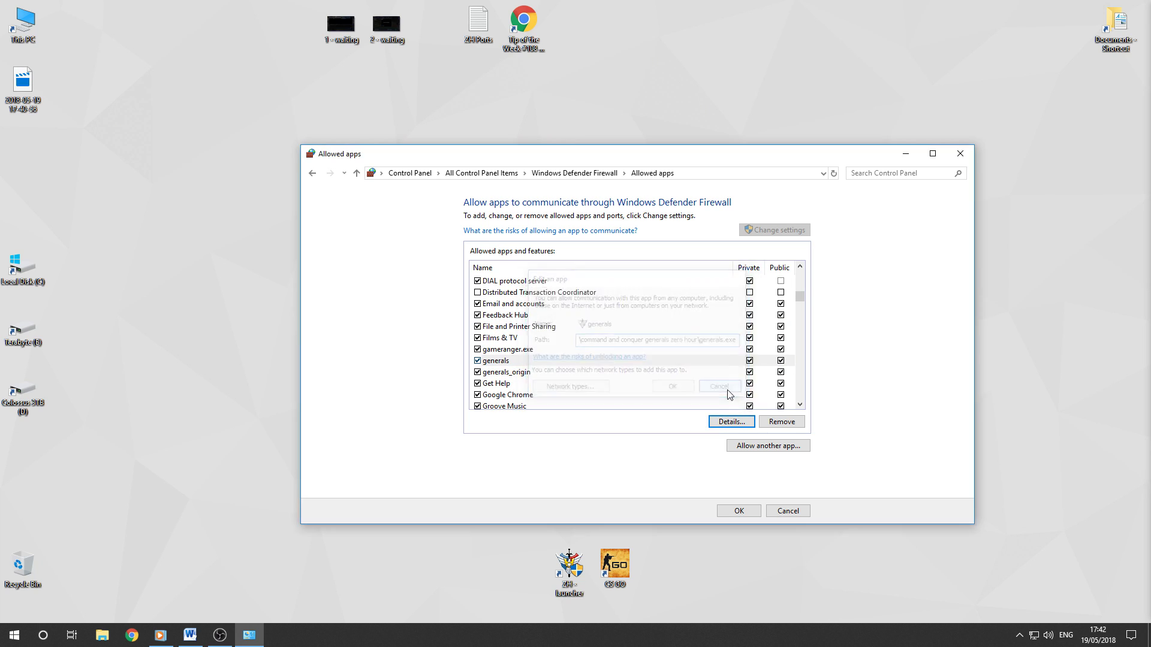
Check the details of the generals_origin entry and locate the gameranger.exe entry in the allowed apps list
click(516, 373)
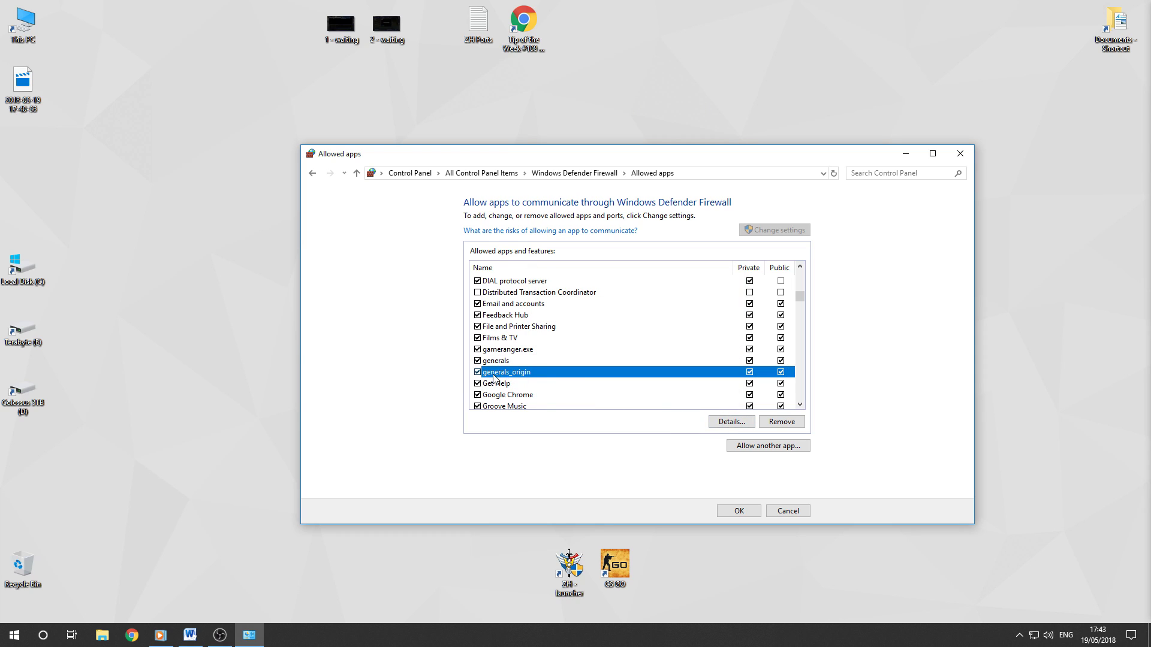
click(730, 422)
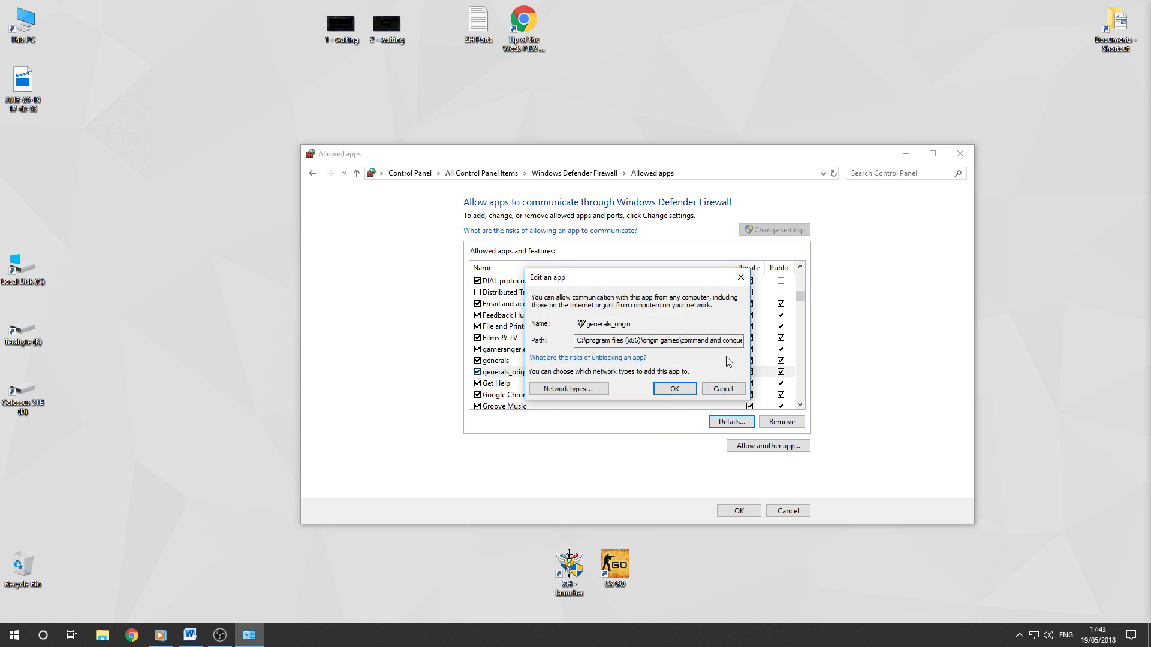
click(723, 388)
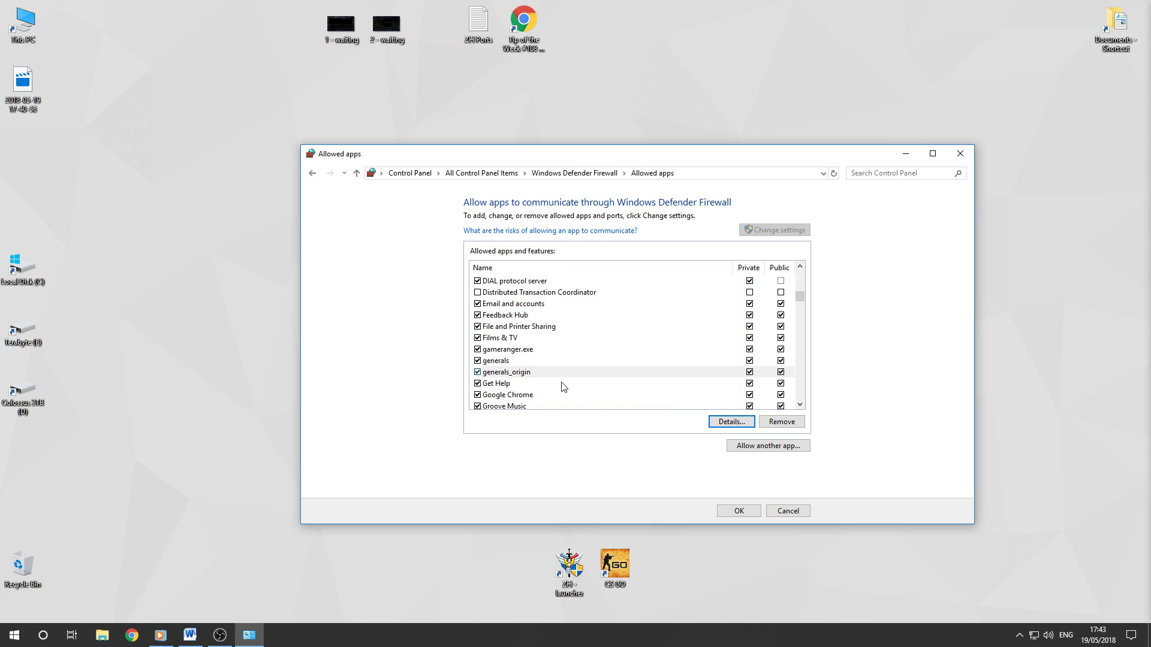
click(526, 351)
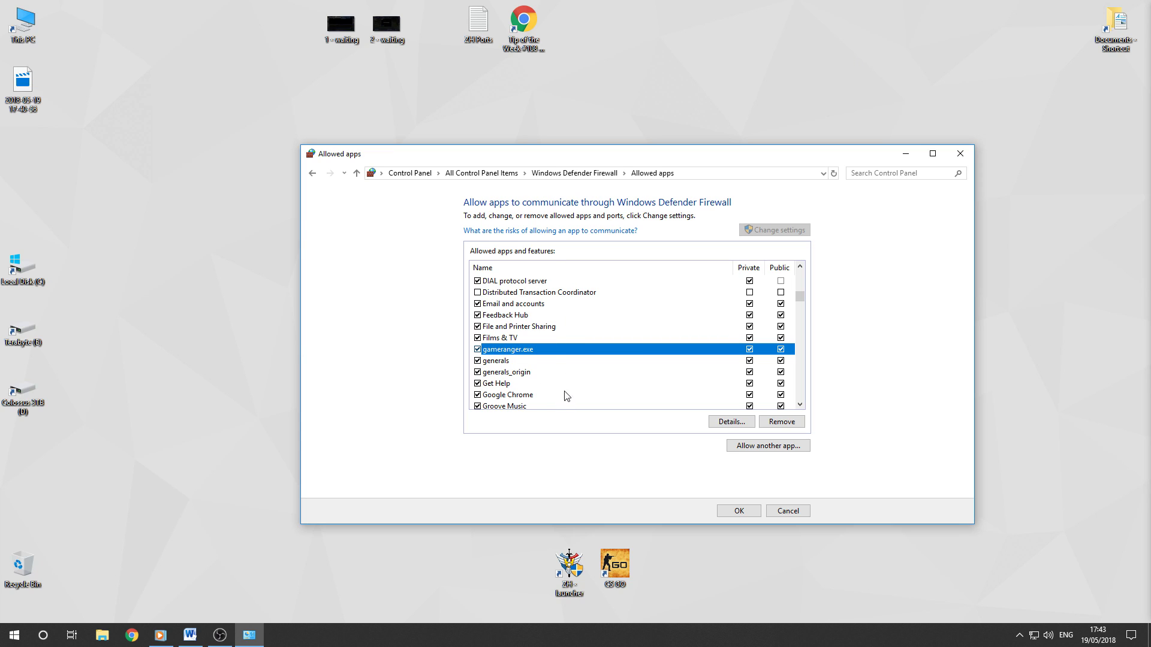
Review the Command & Conquer: Generals and Zero Hour and gameranger.exe entries, then save the allowed apps list and close the firewall settings
scroll(592, 324, up, 10)
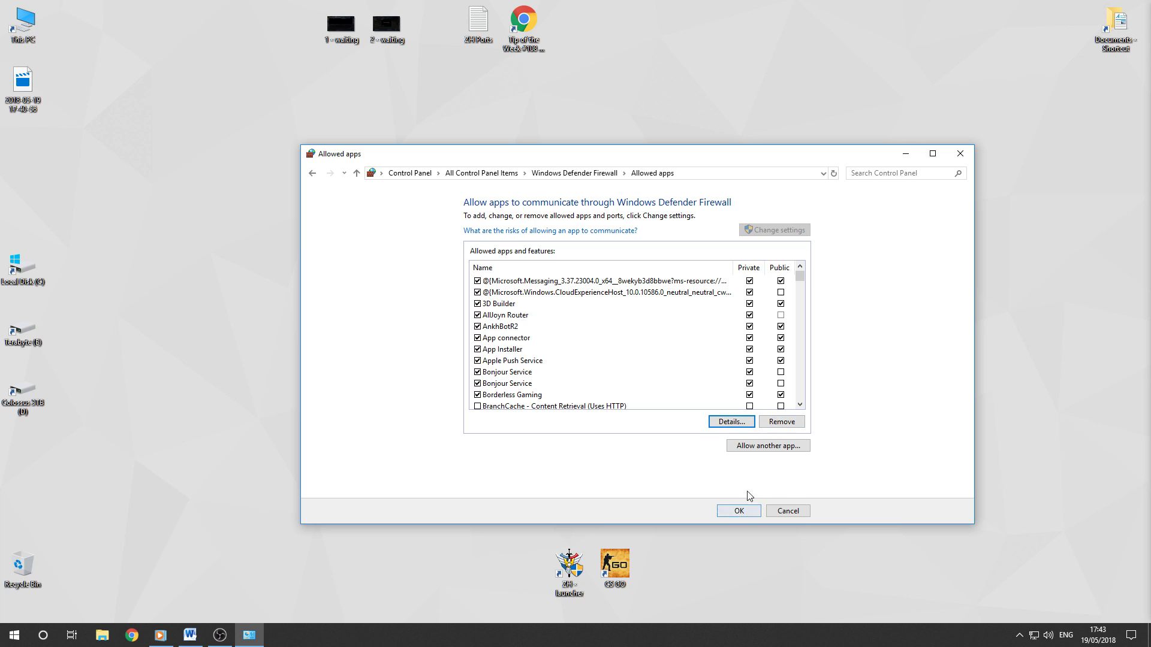
scroll(542, 366, down, 4)
scroll(546, 365, down, 2)
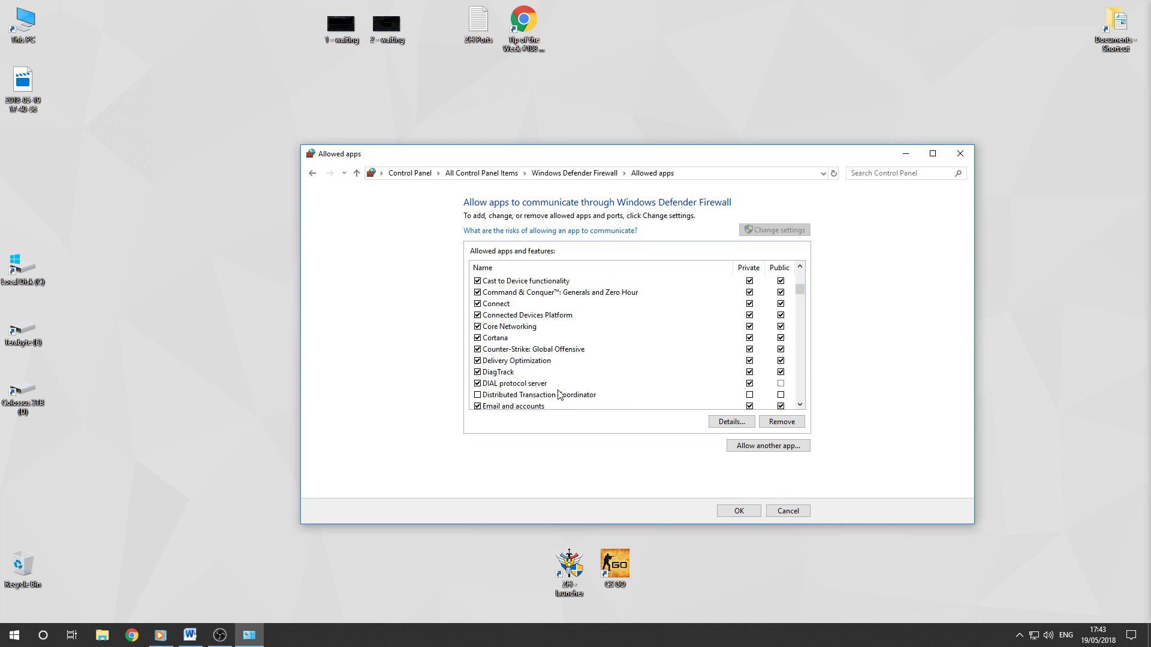
click(595, 294)
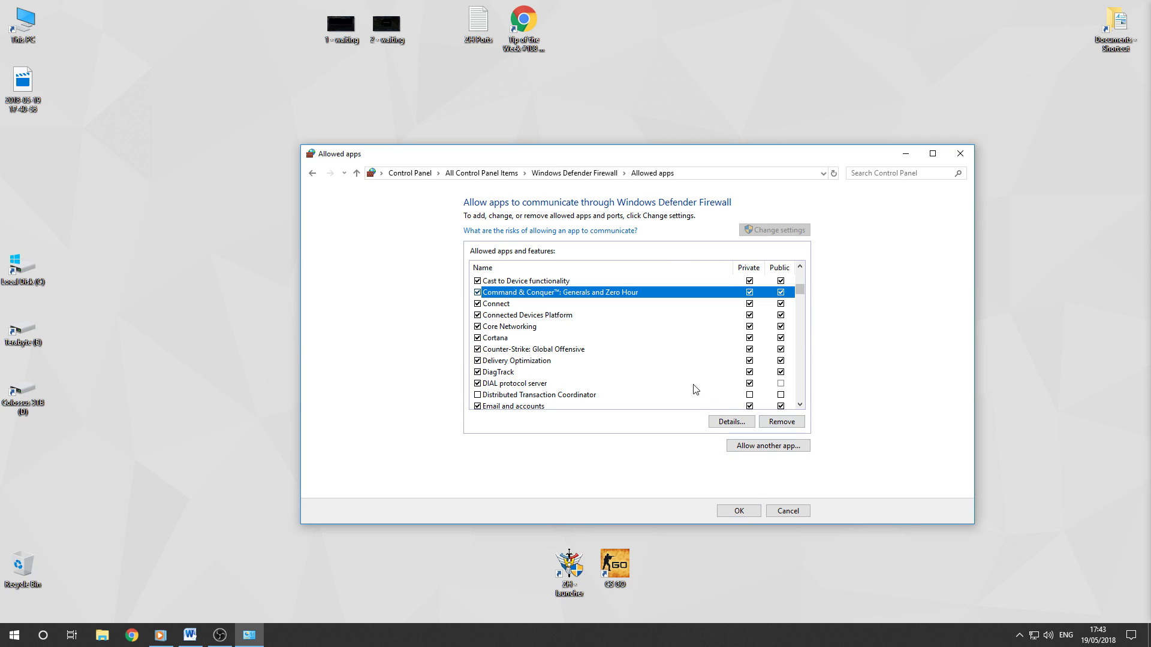
scroll(624, 370, down, 5)
click(515, 316)
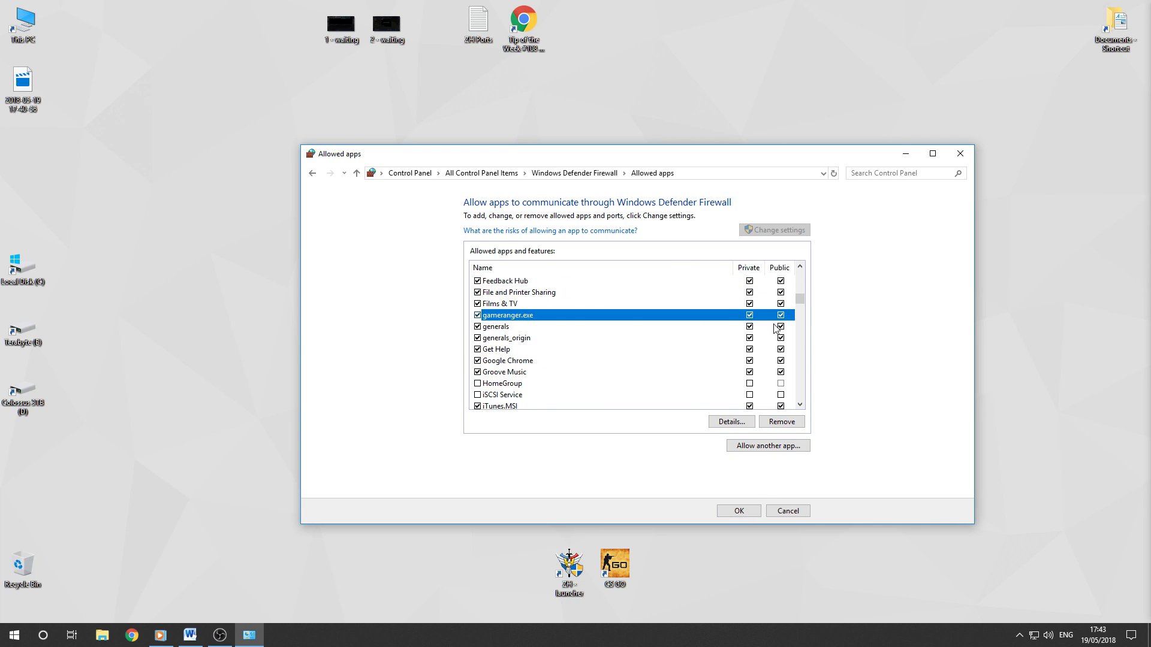
click(743, 511)
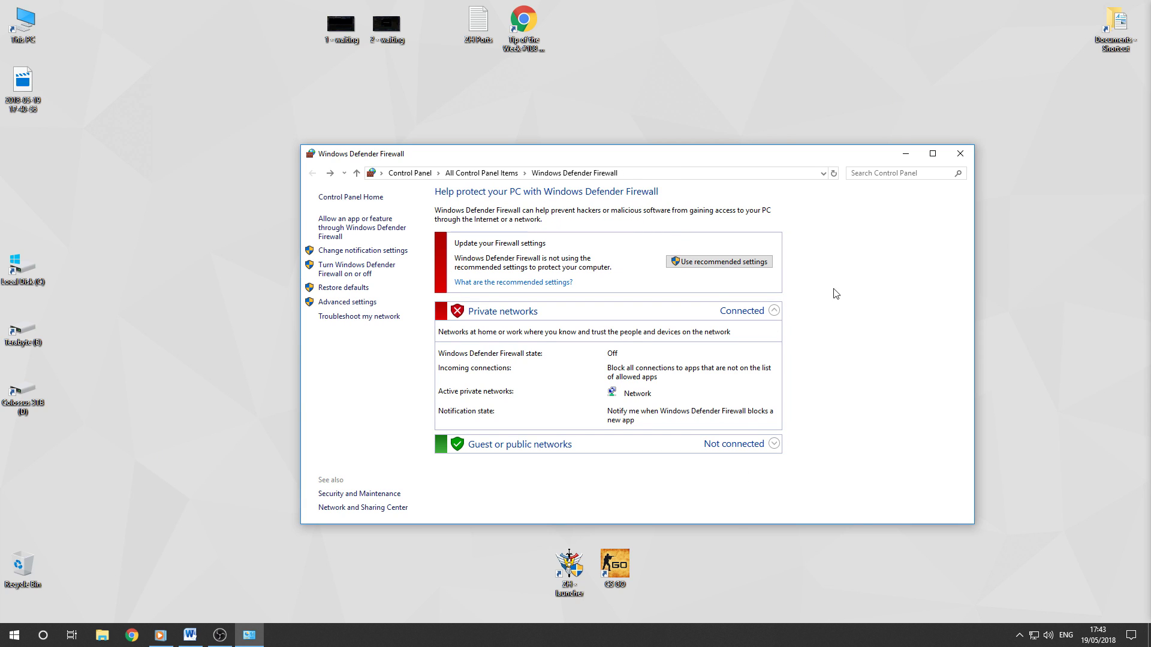
click(963, 155)
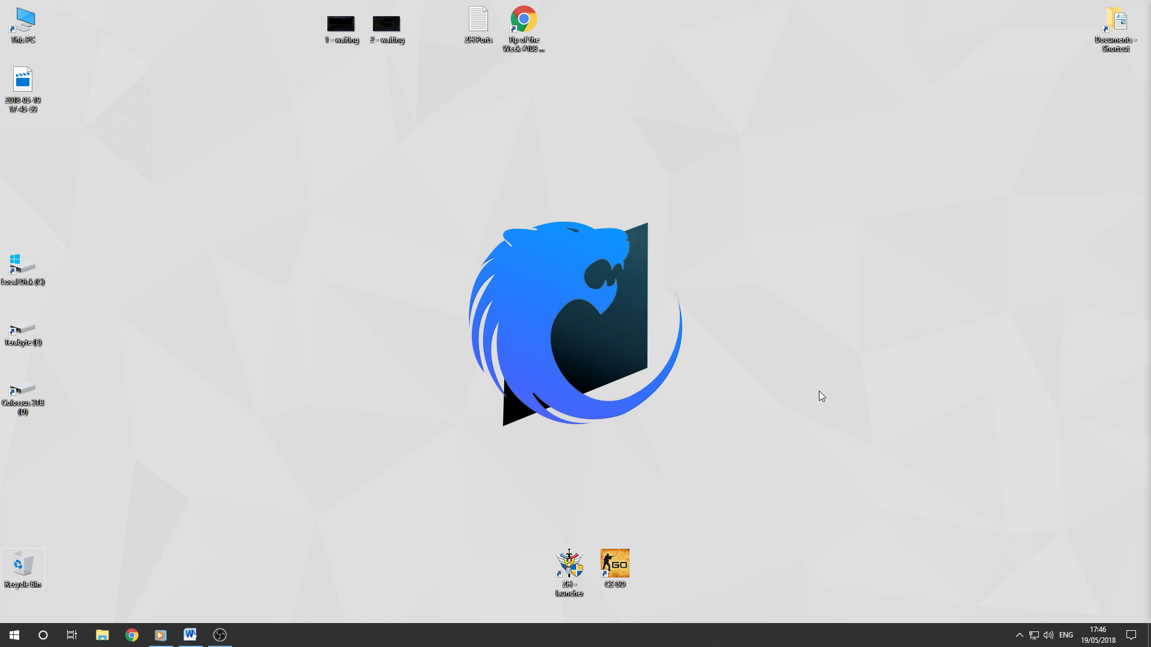
Look over the hidden notification area icons and search Google in Chrome for "how to add exception in bullguard"
click(1020, 635)
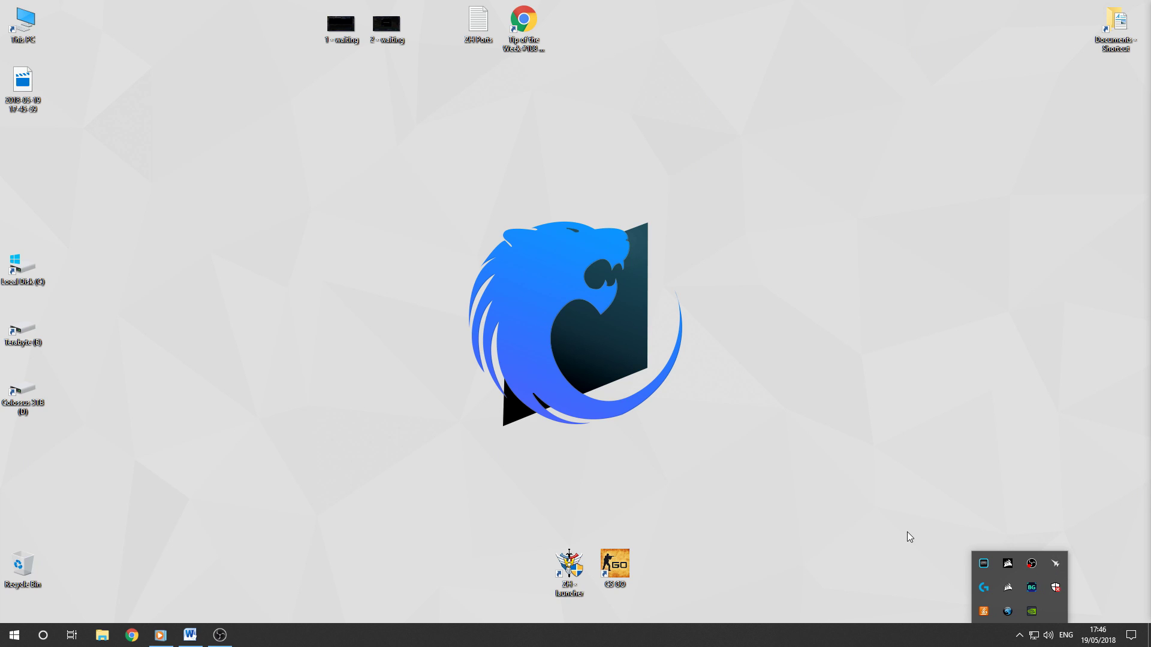
click(774, 426)
click(132, 635)
text(how to)
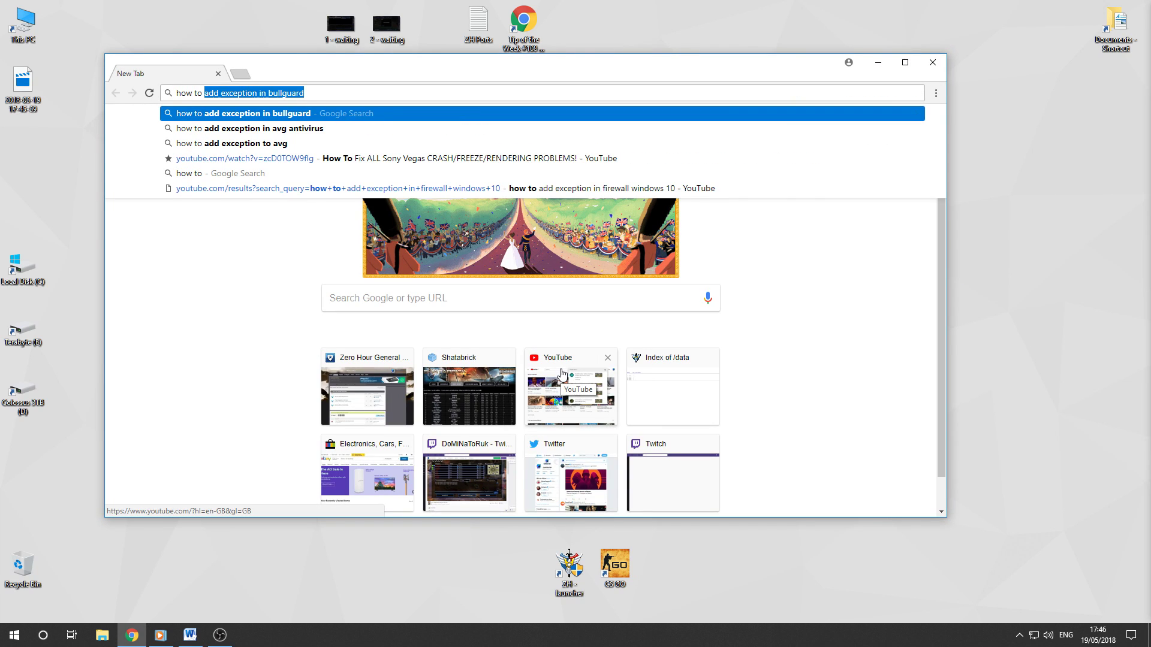
key(Return)
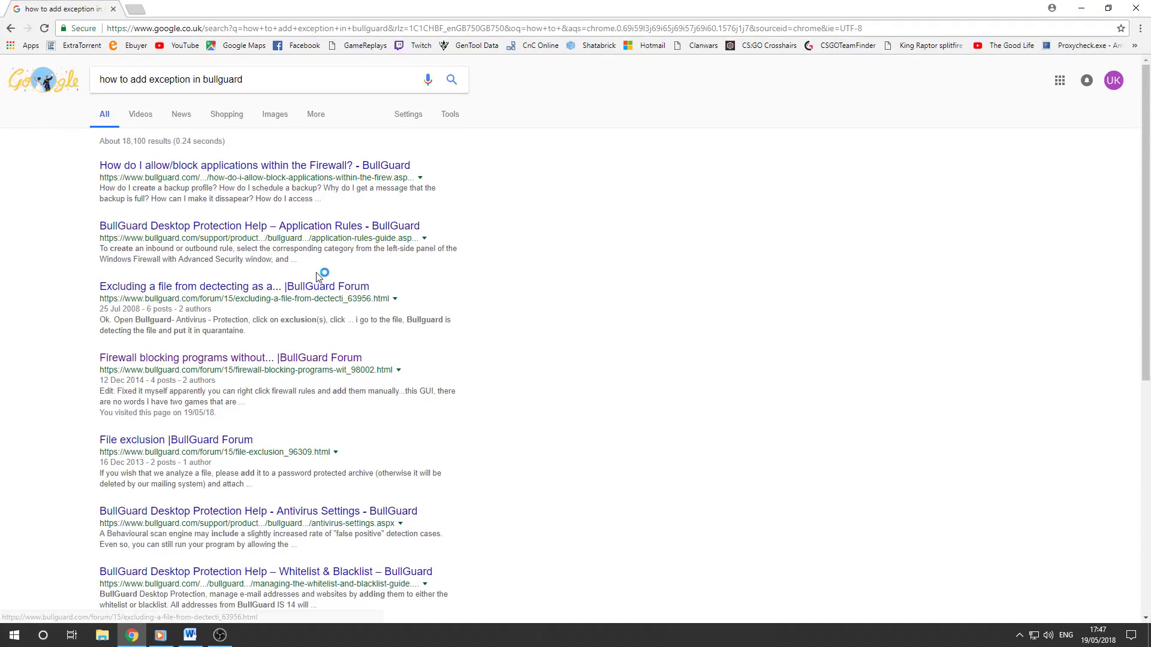
Read BullGuard's FAQ on allowing or blocking applications within the firewall, then return to the search results and close the browser
click(324, 168)
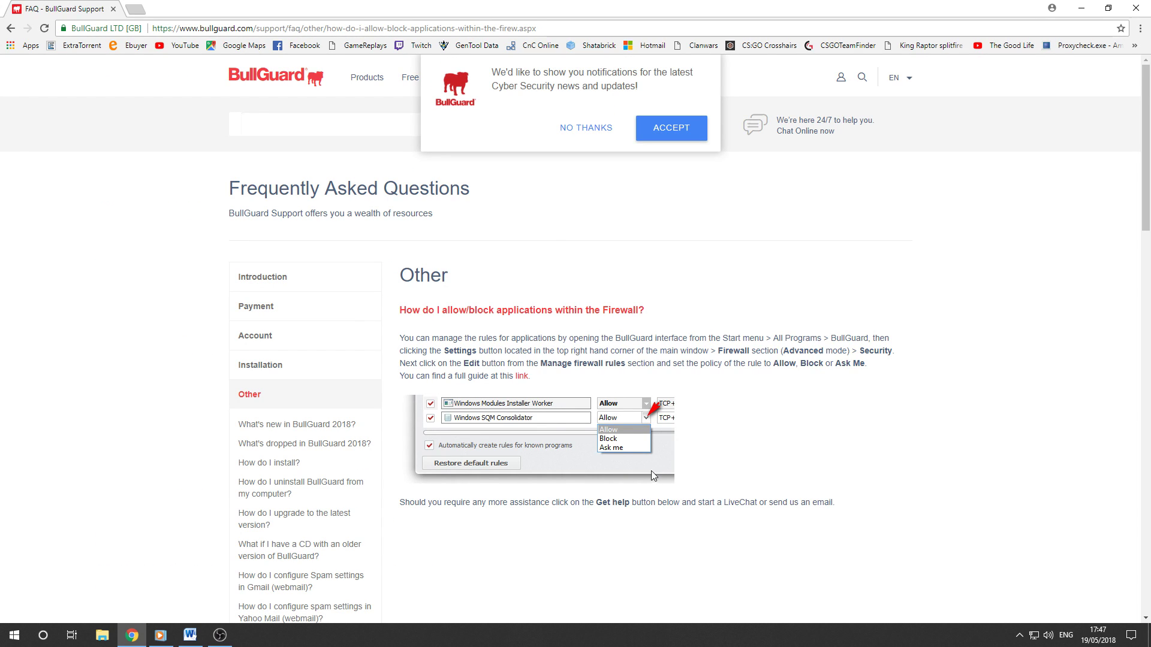
click(11, 28)
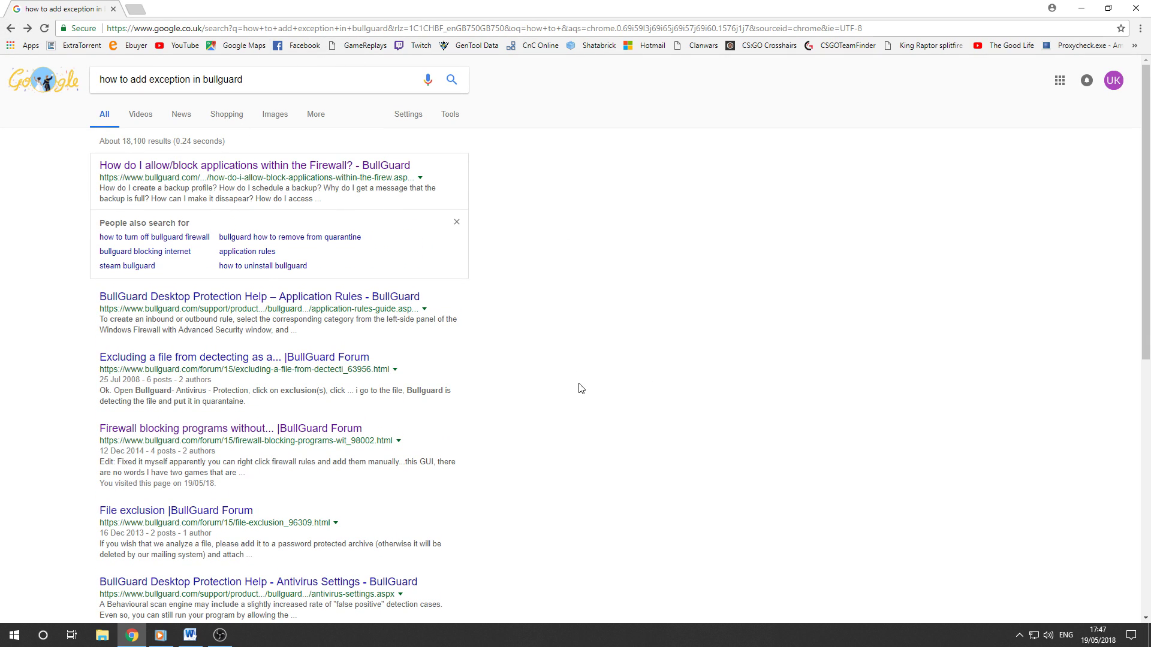
click(1136, 8)
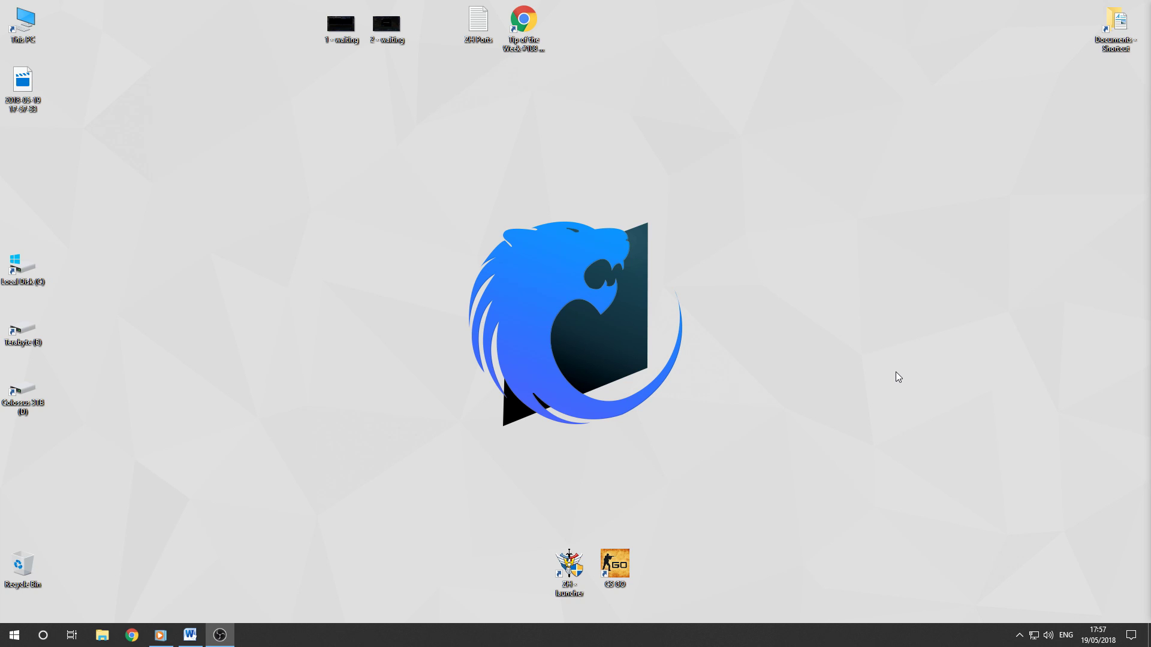
Run ipconfig in Command Prompt to look up the router's default gateway address, then close the window
click(14, 640)
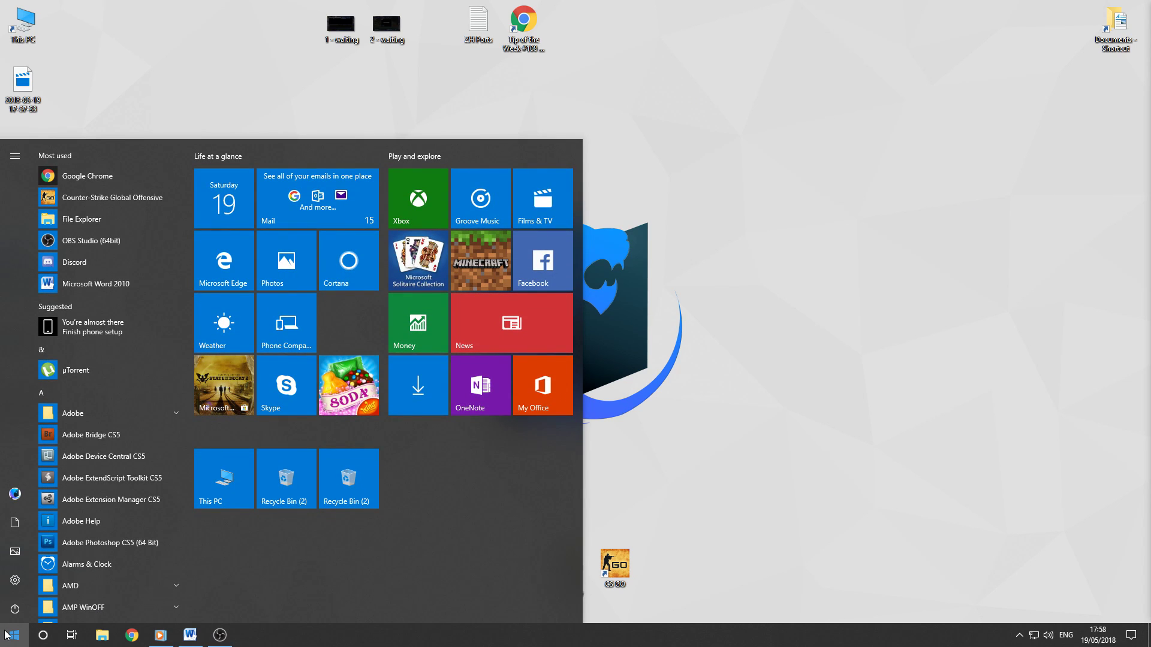
text(cmd)
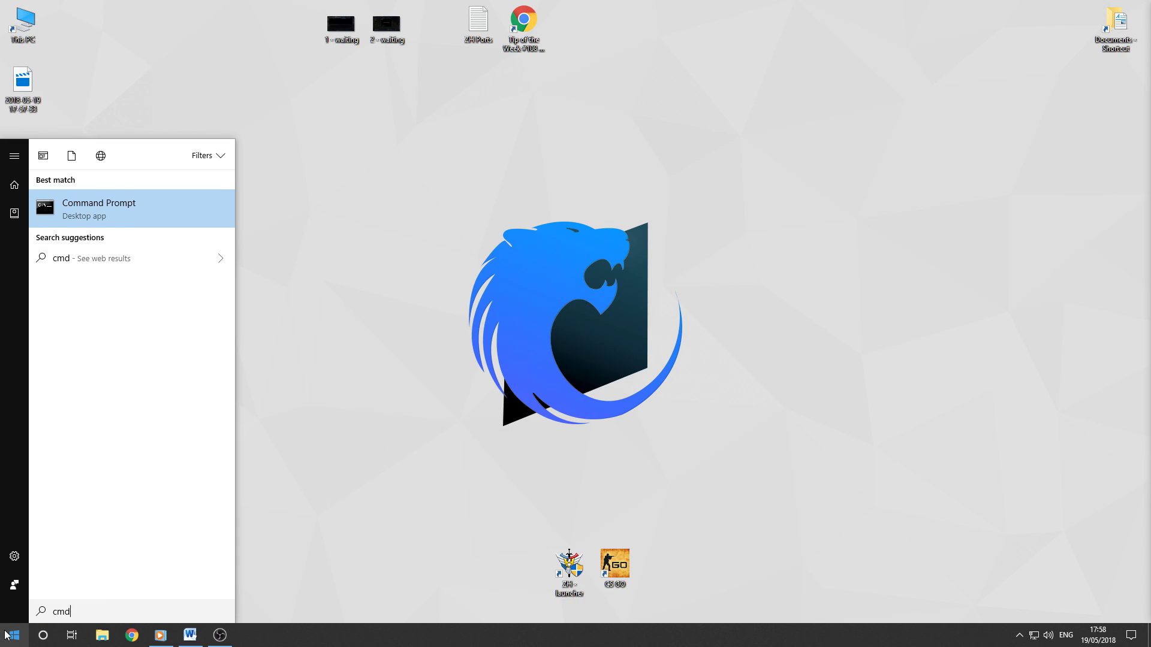
key(Return)
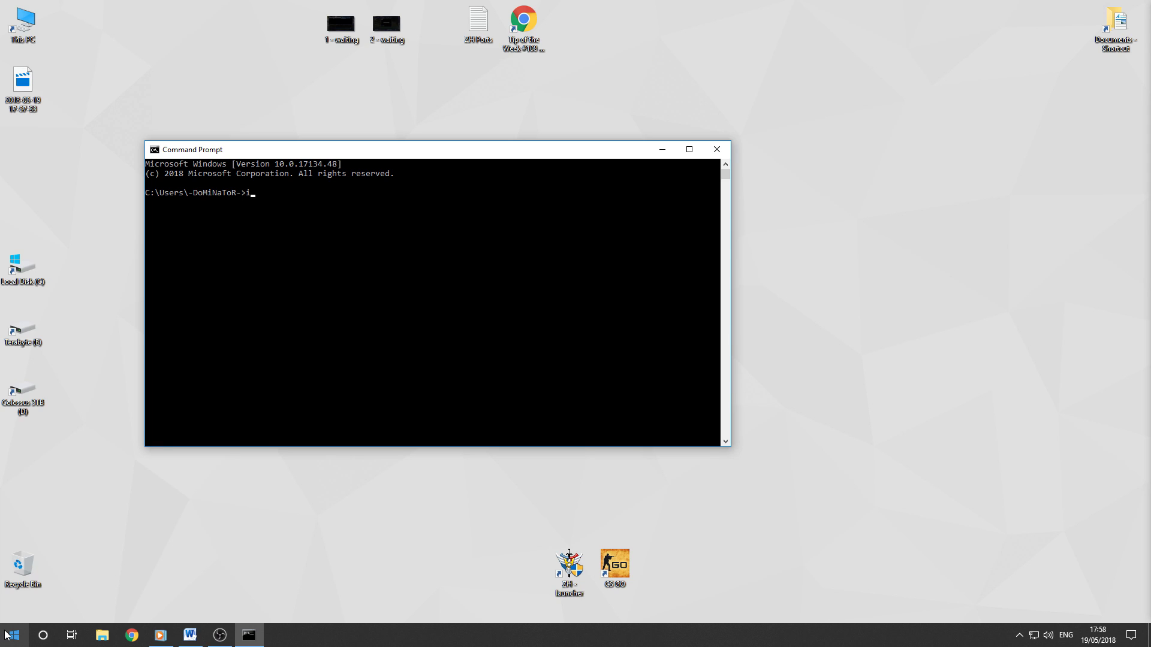
text(ipconfig)
key(Return)
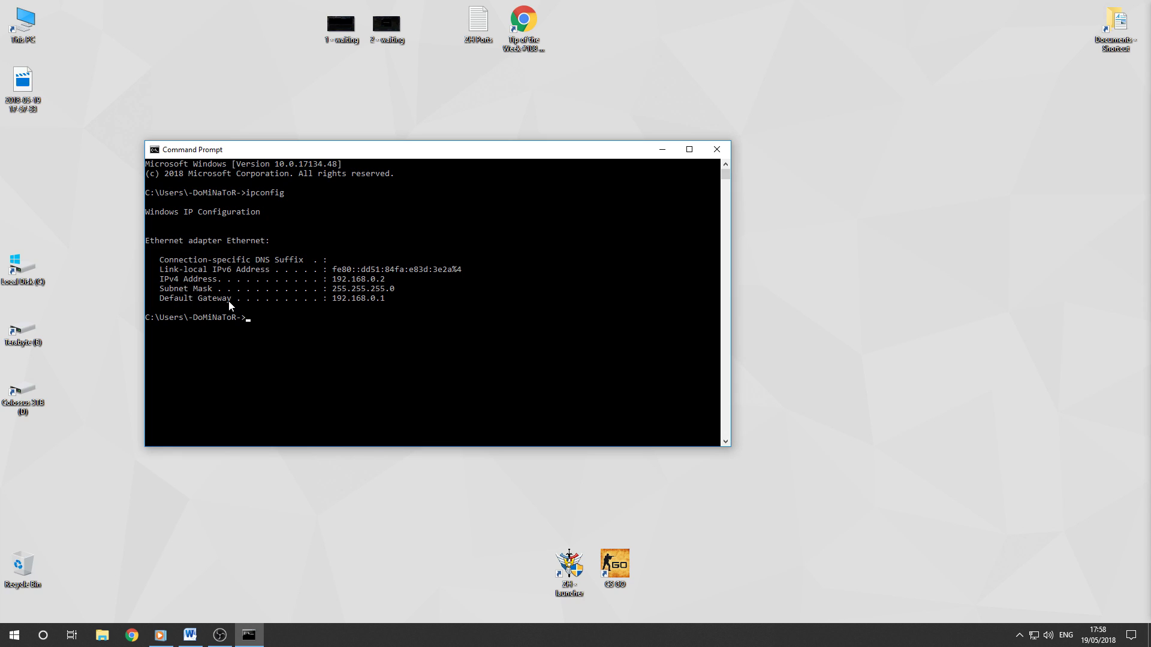
mouse_move(384, 303)
mouse_down()
mouse_move(334, 300)
mouse_move(384, 306)
mouse_up()
click(339, 298)
click(715, 150)
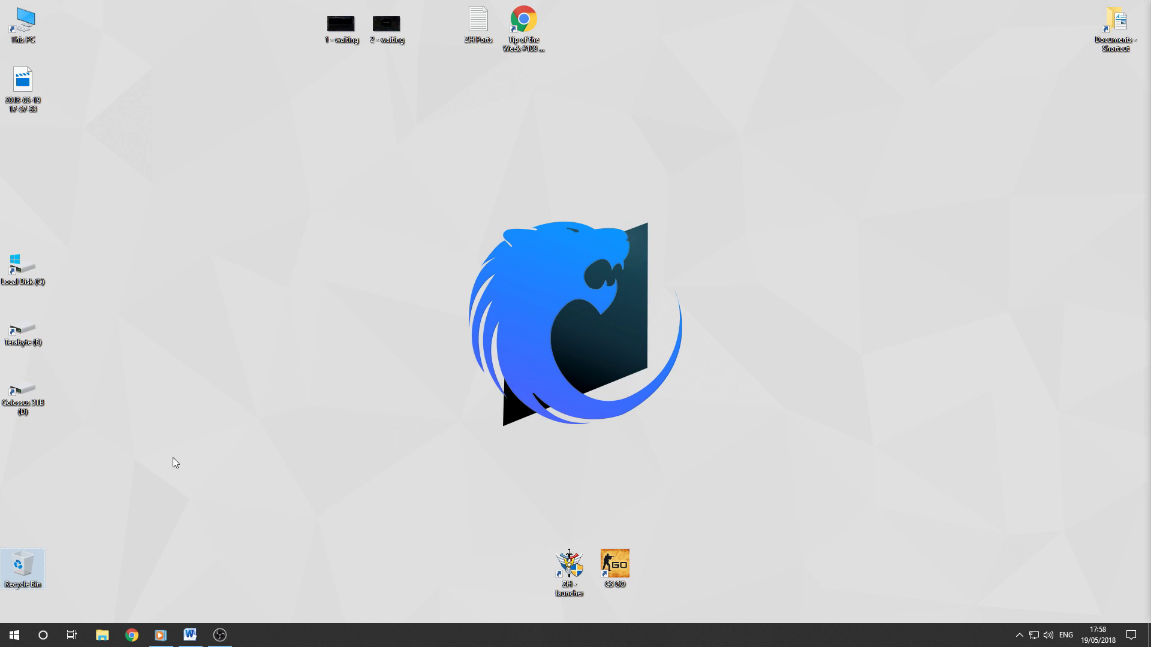
Open the router's page at 192.168.0.1 in Chrome and sign in to the Hub 3.0 settings with the router password
click(133, 636)
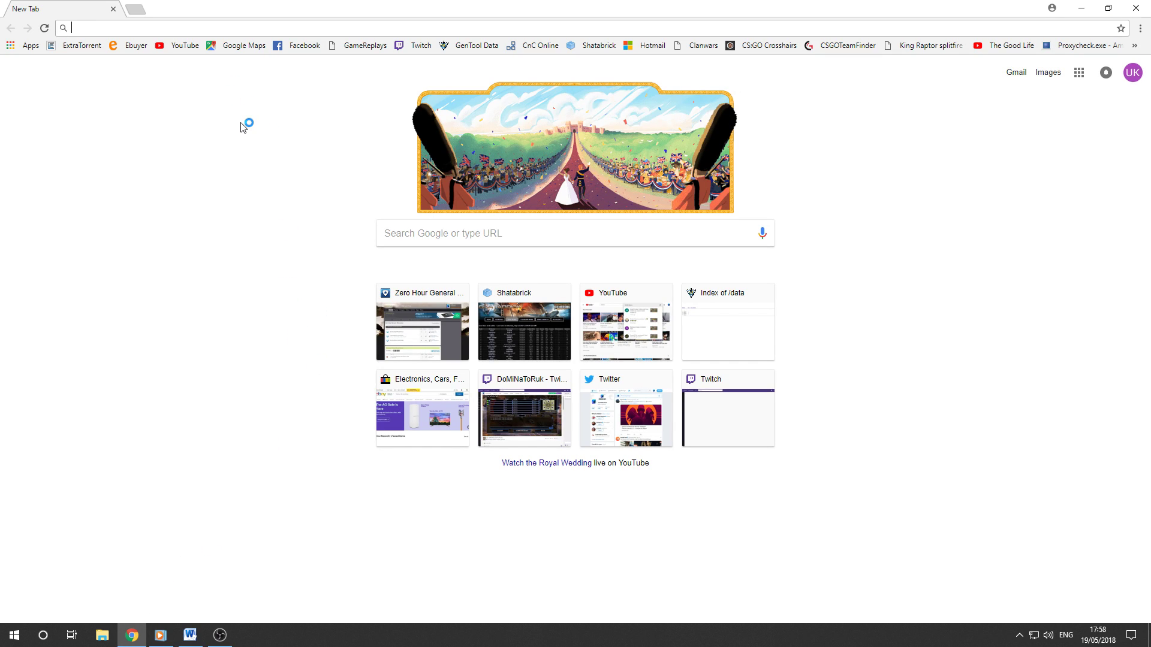
text(192)
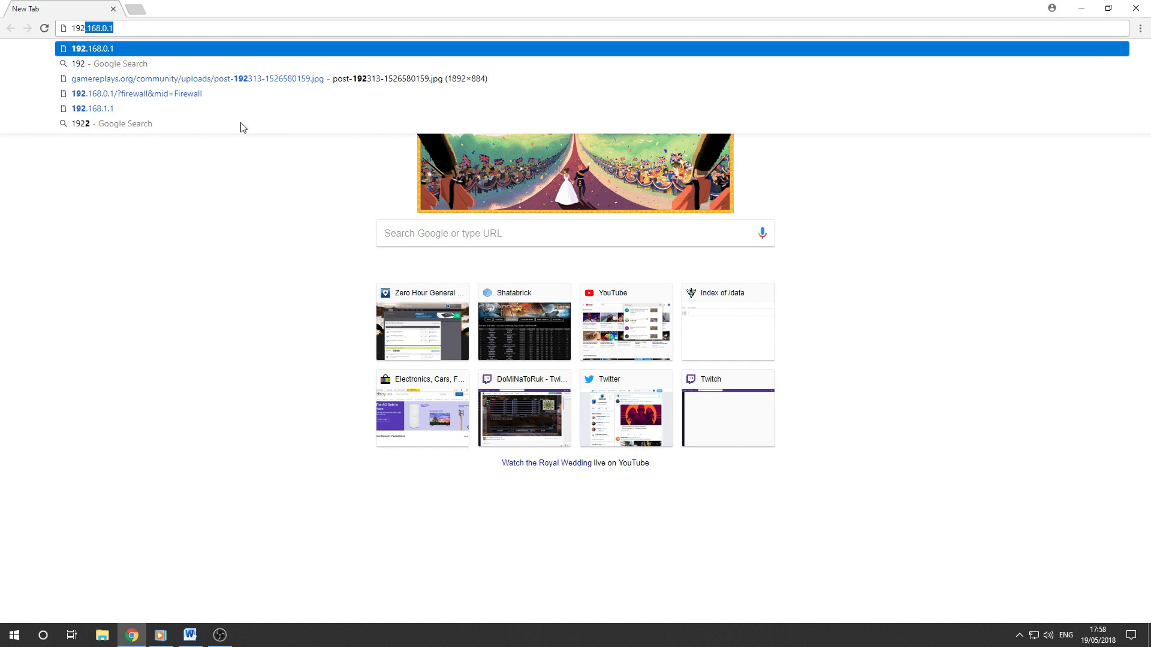
text(.168.0.1)
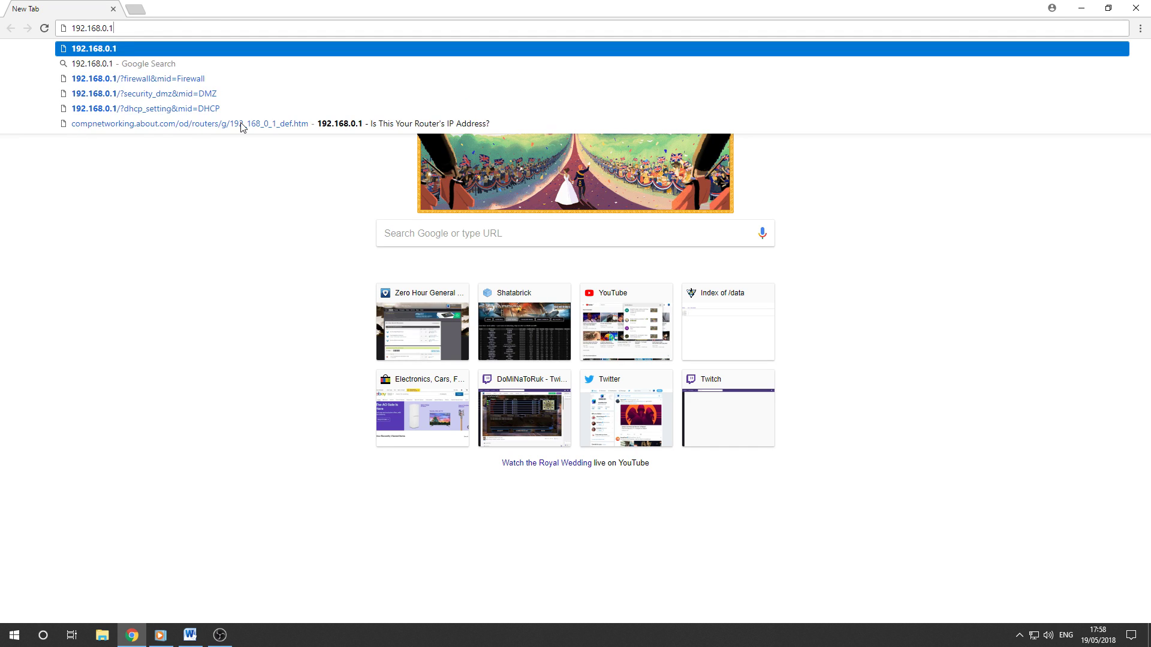
key(Return)
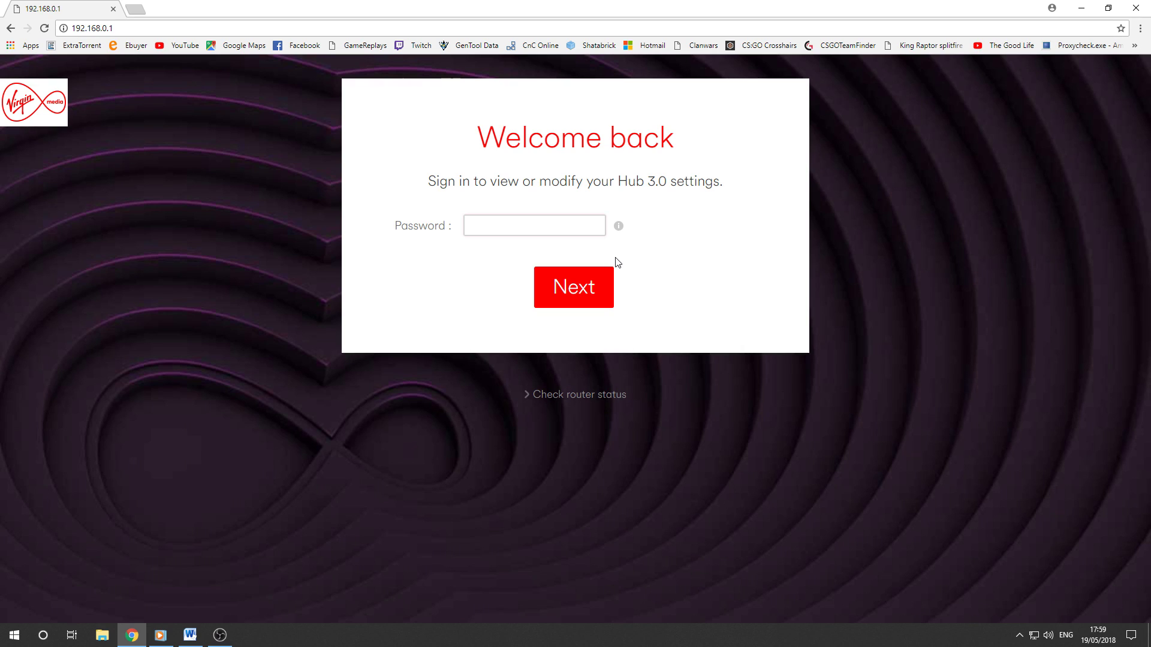
text(****************)
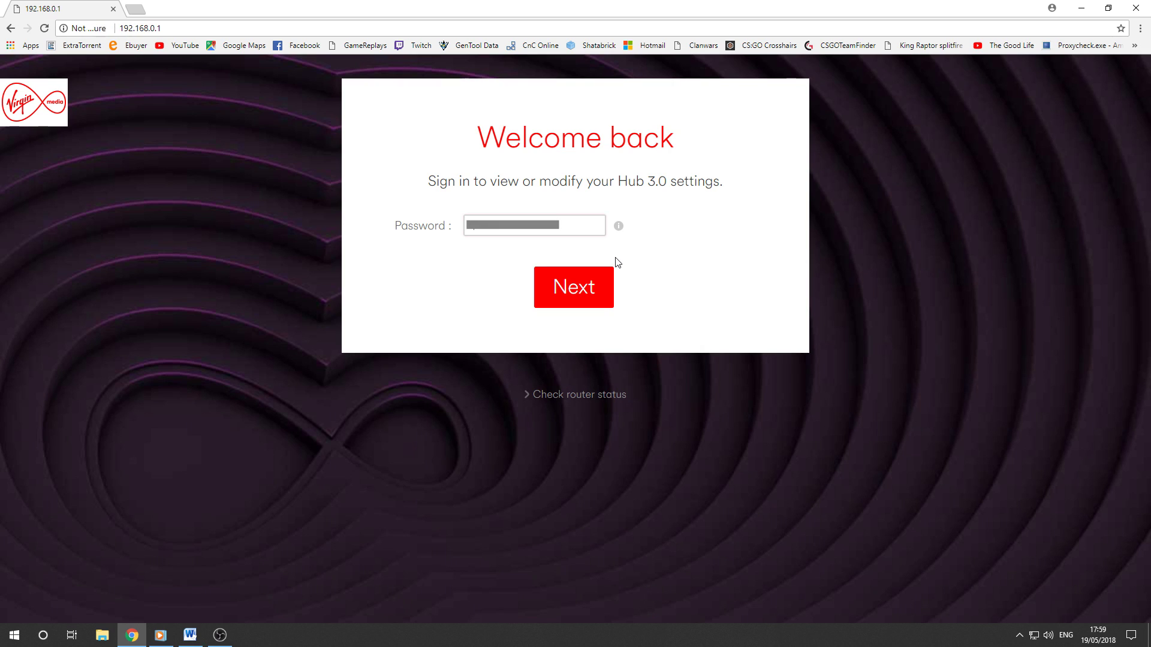
key(Return)
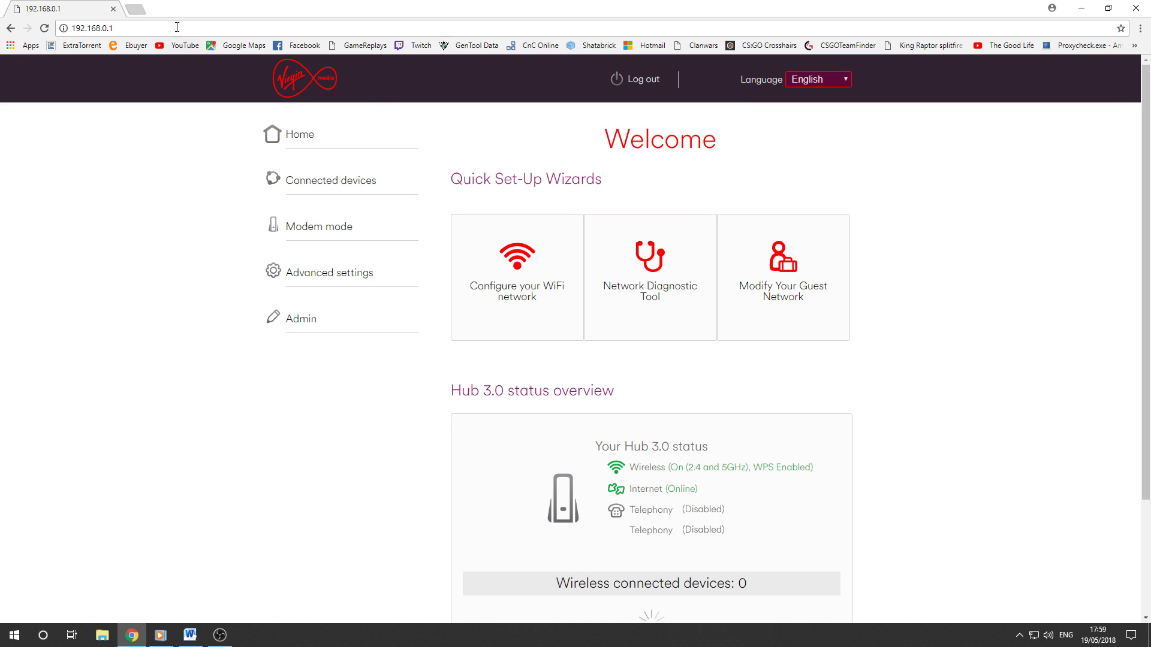
Open portforward.com in a new tab, browse its list of all routers, and close the tab
key(ctrl+t)
text(portforward.com)
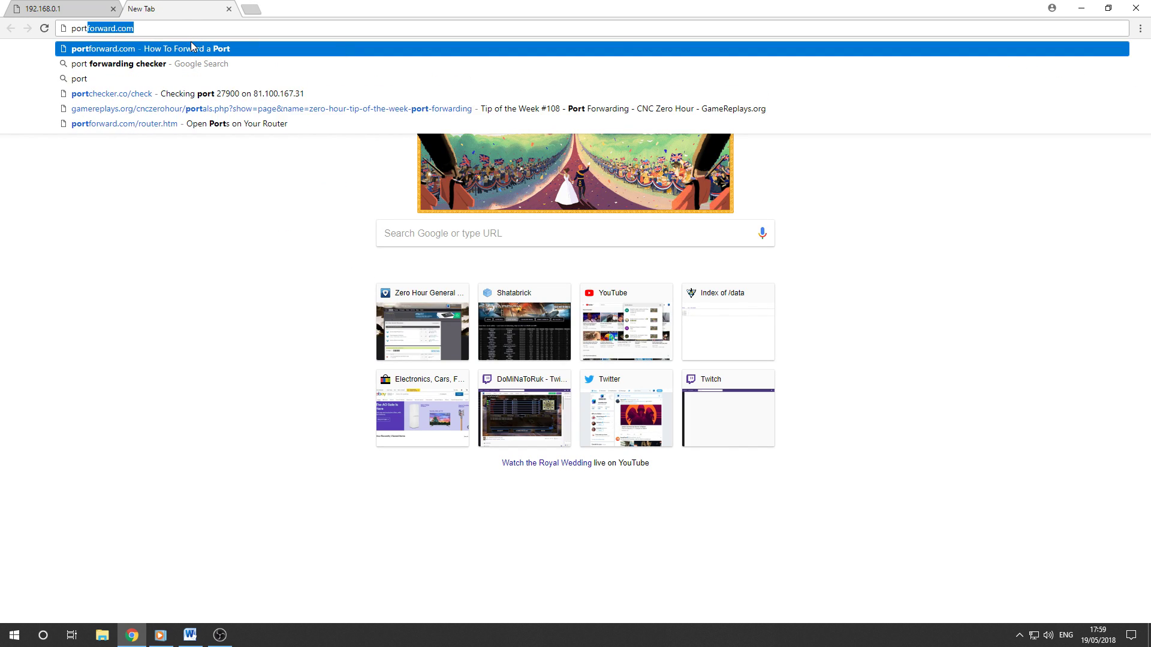
click(192, 48)
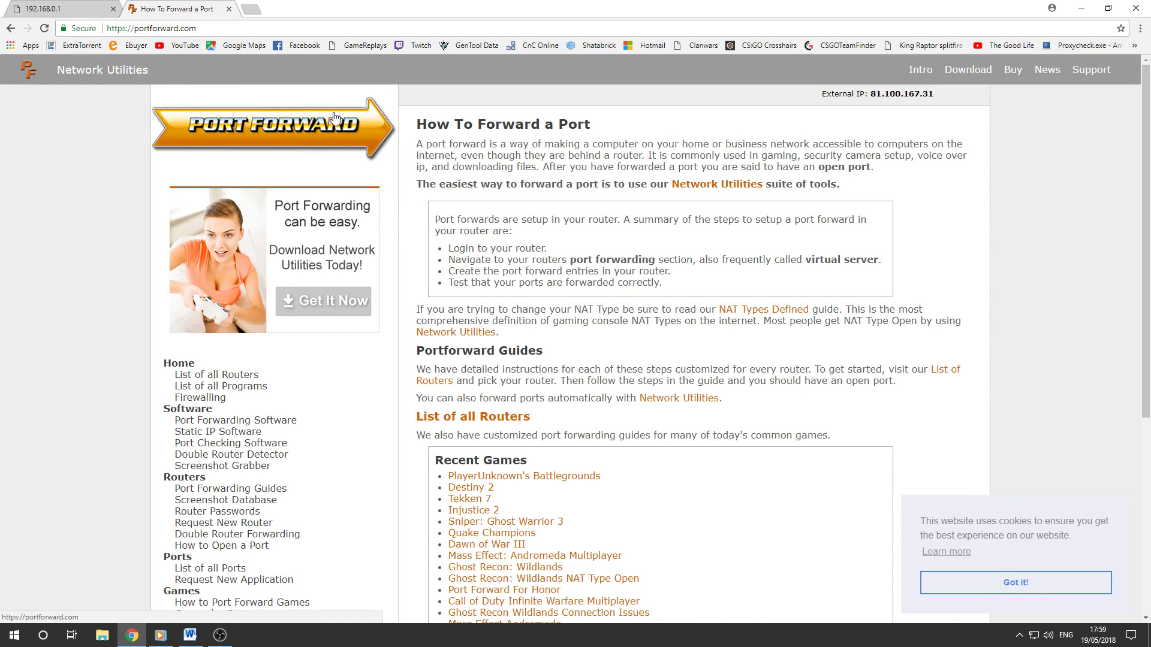
click(227, 377)
scroll(528, 354, down, 6)
scroll(541, 357, down, 20)
scroll(549, 344, down, 10)
scroll(548, 343, up, 20)
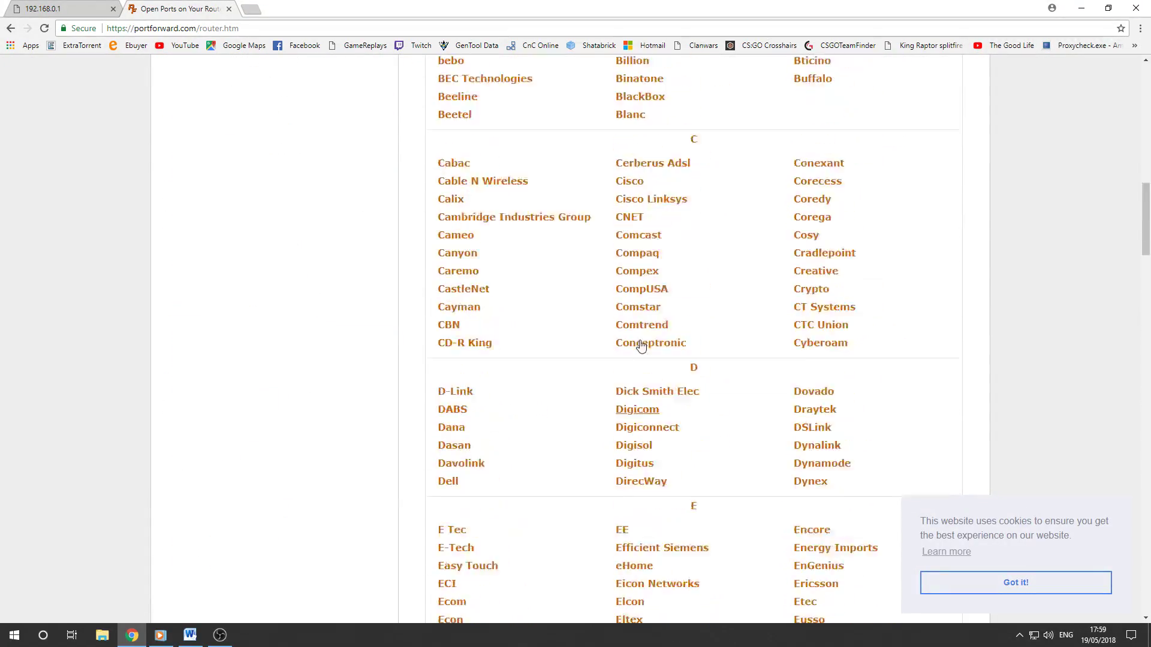
scroll(640, 346, up, 15)
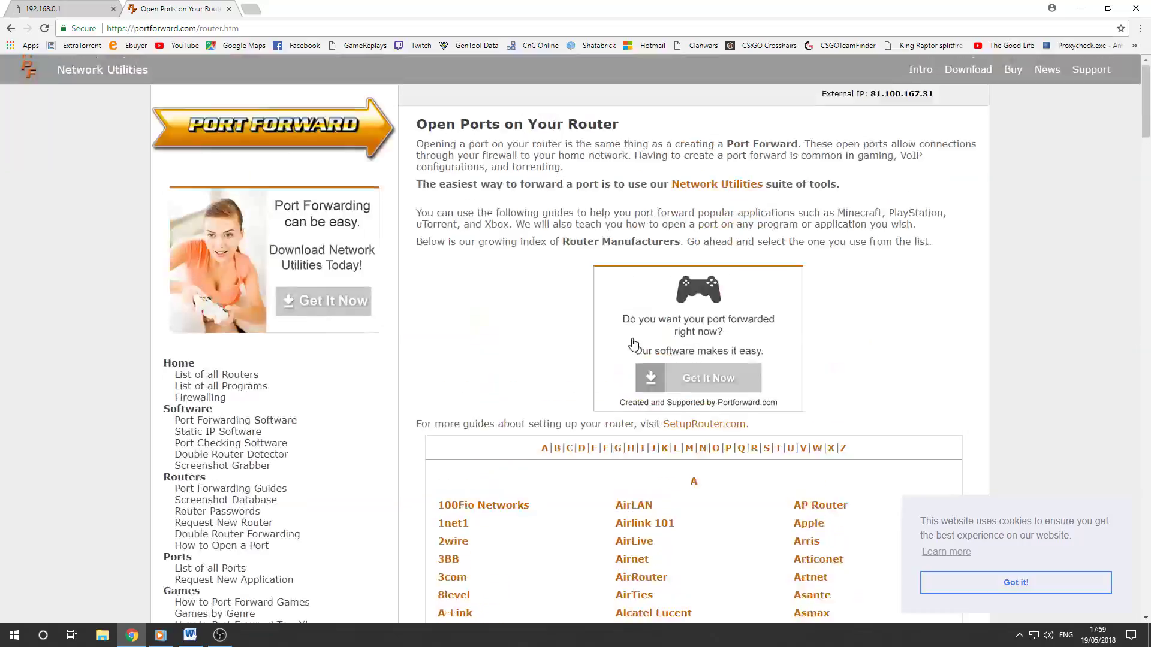
click(229, 9)
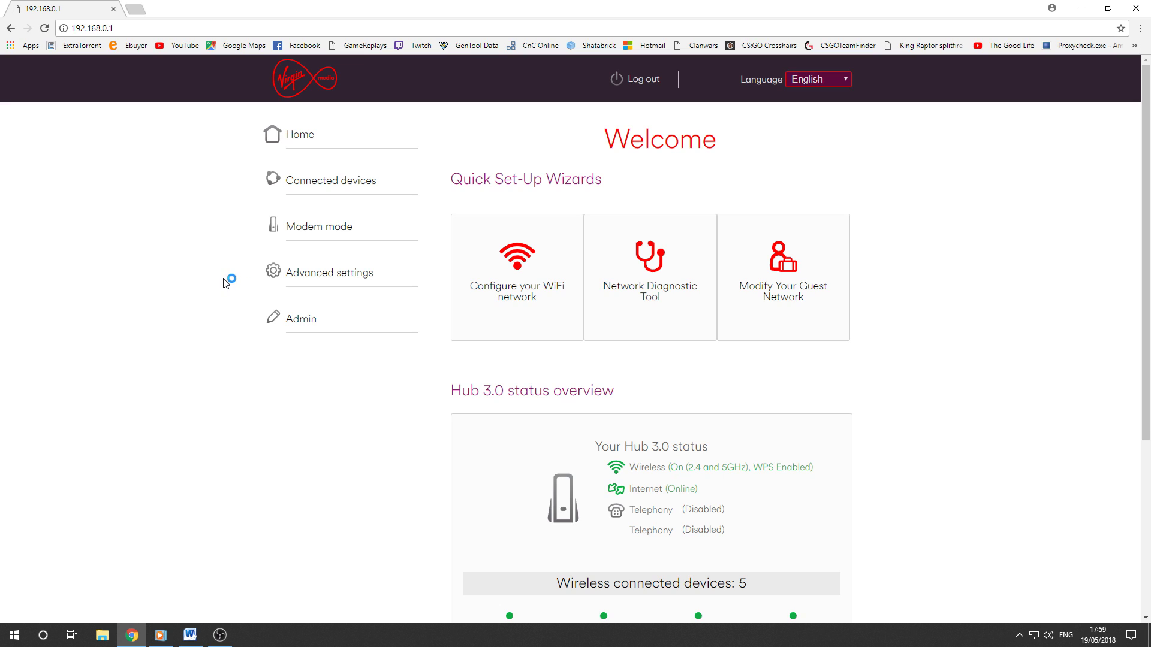
Open the router's DHCP page in the advanced settings and view the DHCP lease table of reserved IP addresses
click(324, 278)
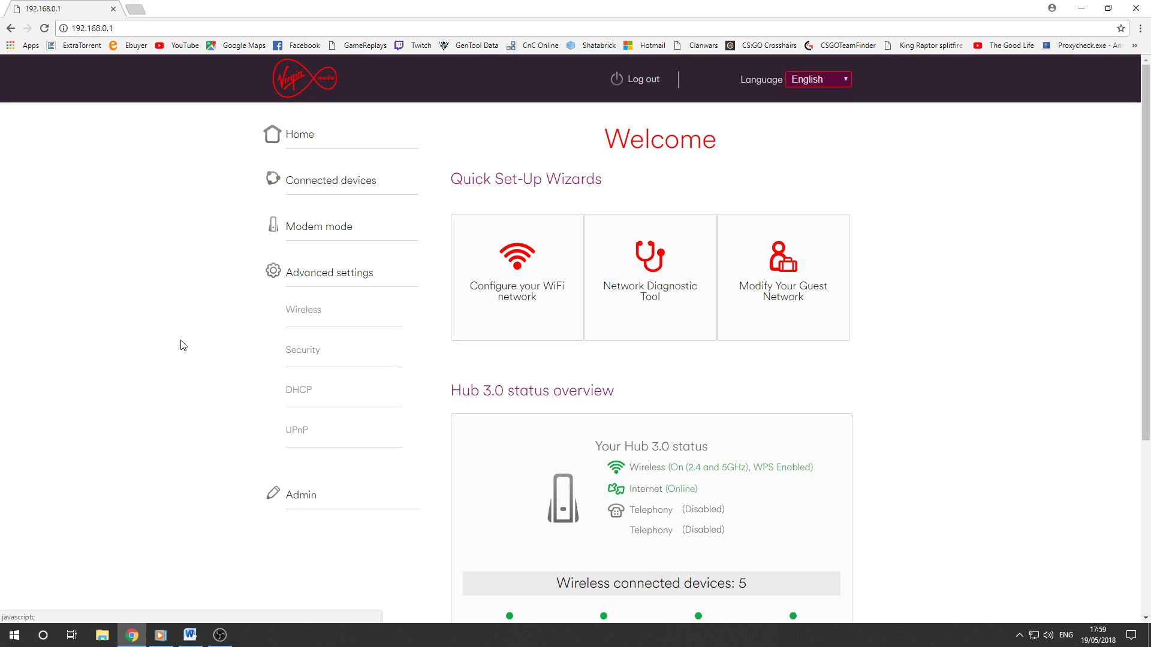
click(306, 395)
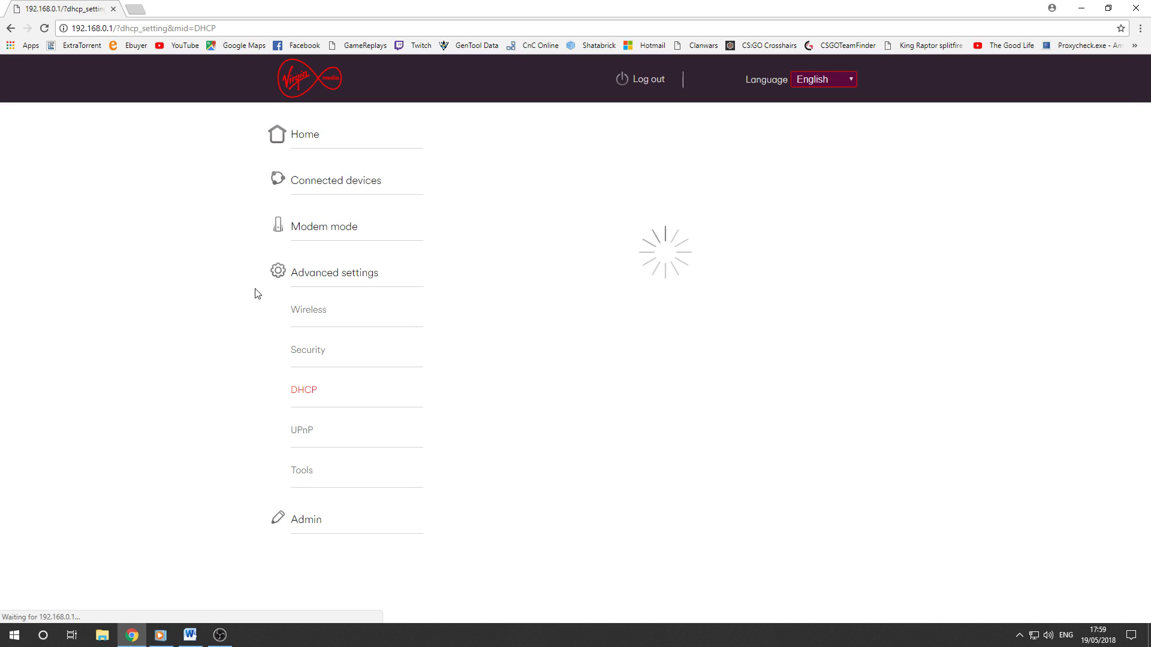
scroll(222, 390, down, 3)
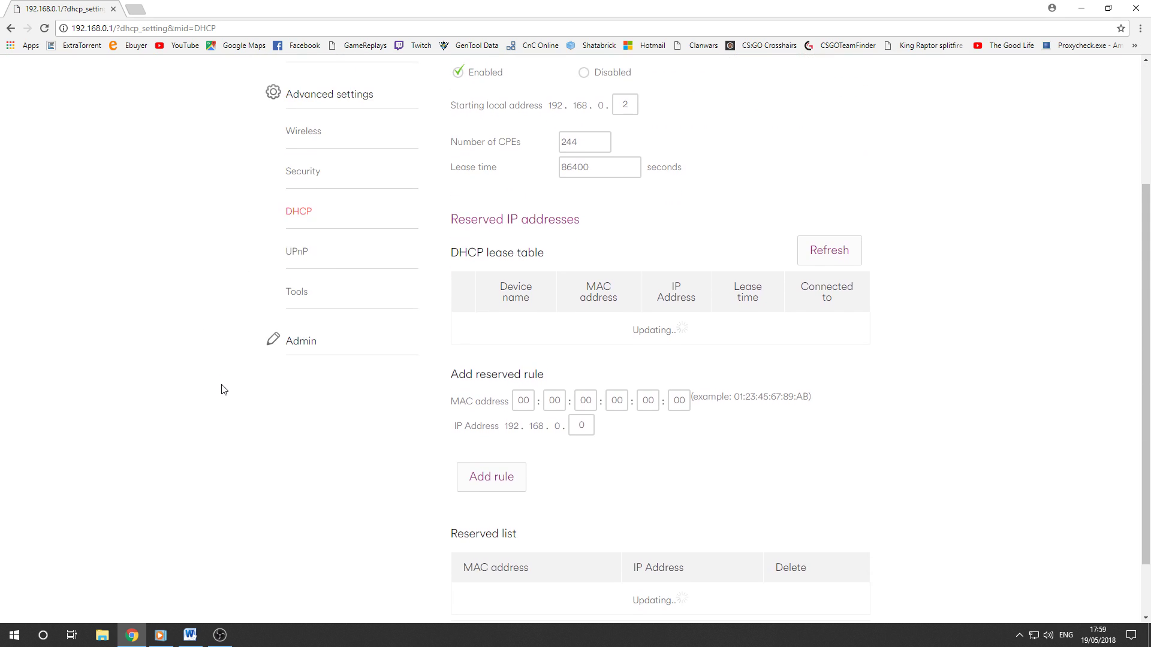
scroll(329, 364, up, 1)
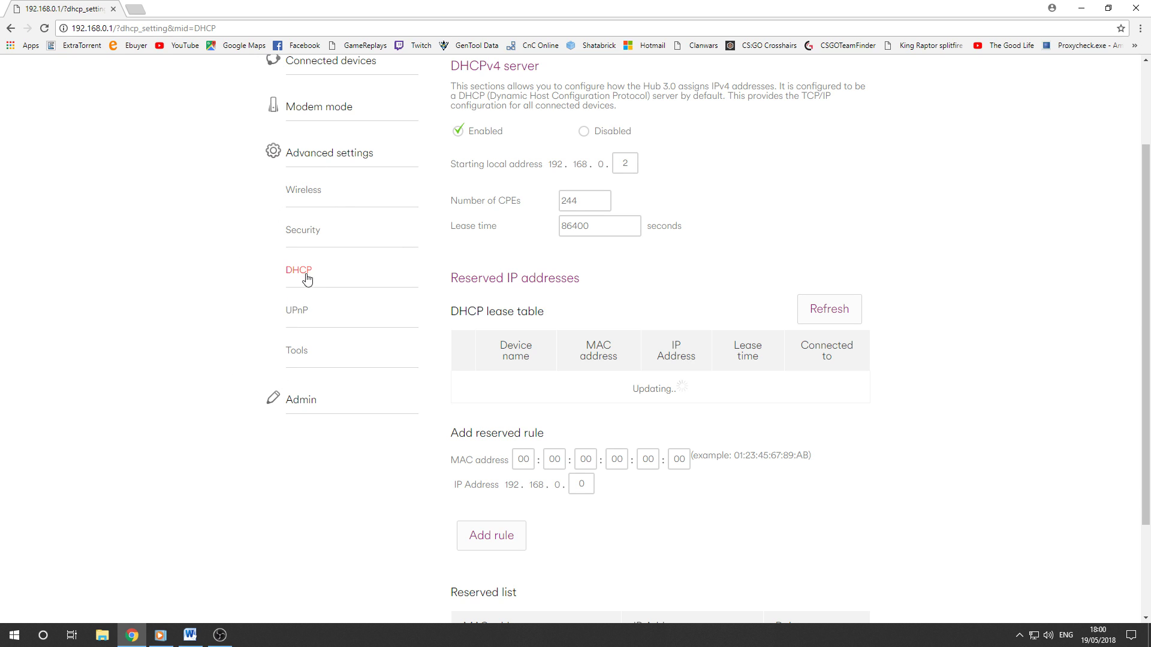
scroll(263, 297, up, 1)
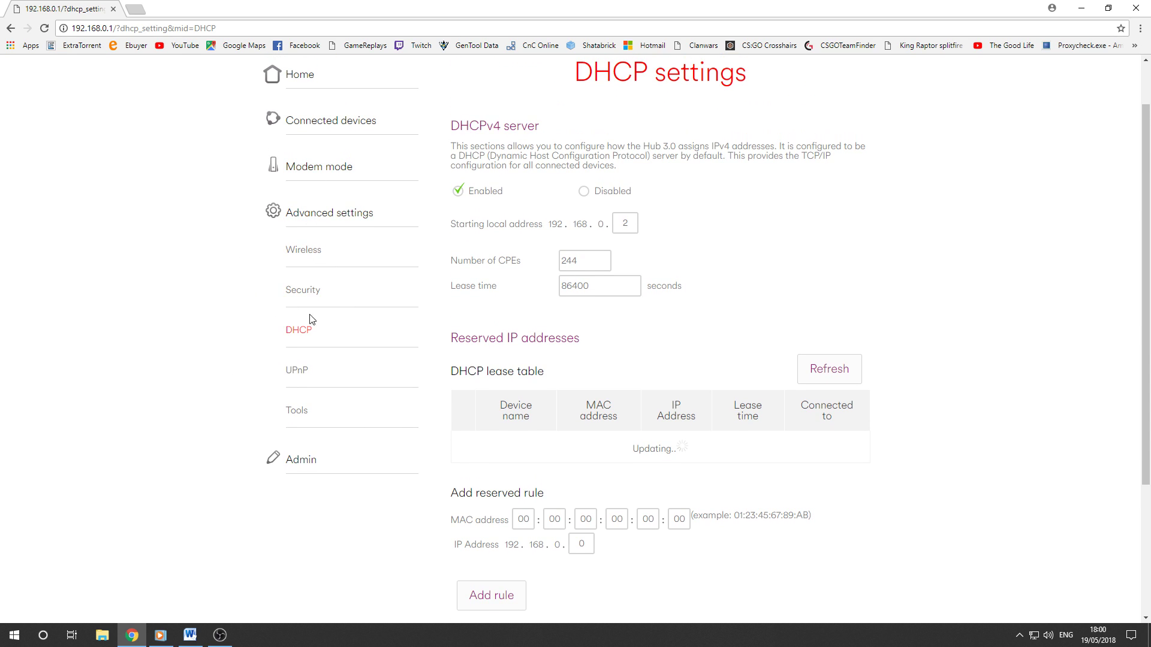
scroll(659, 401, down, 2)
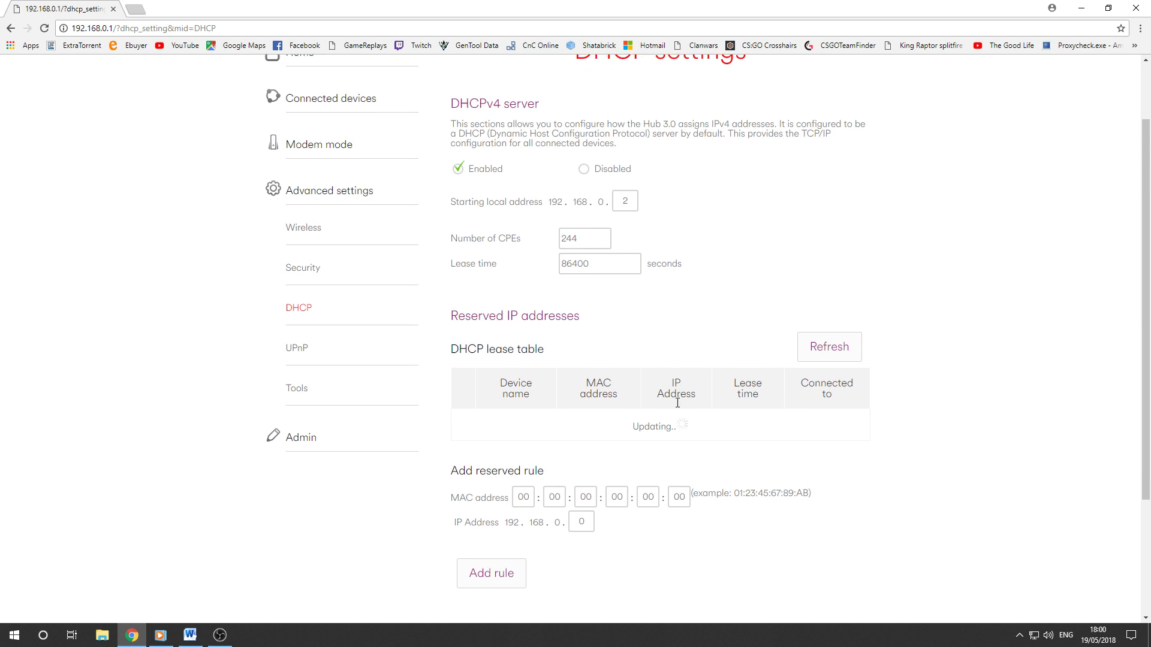
scroll(651, 359, down, 1)
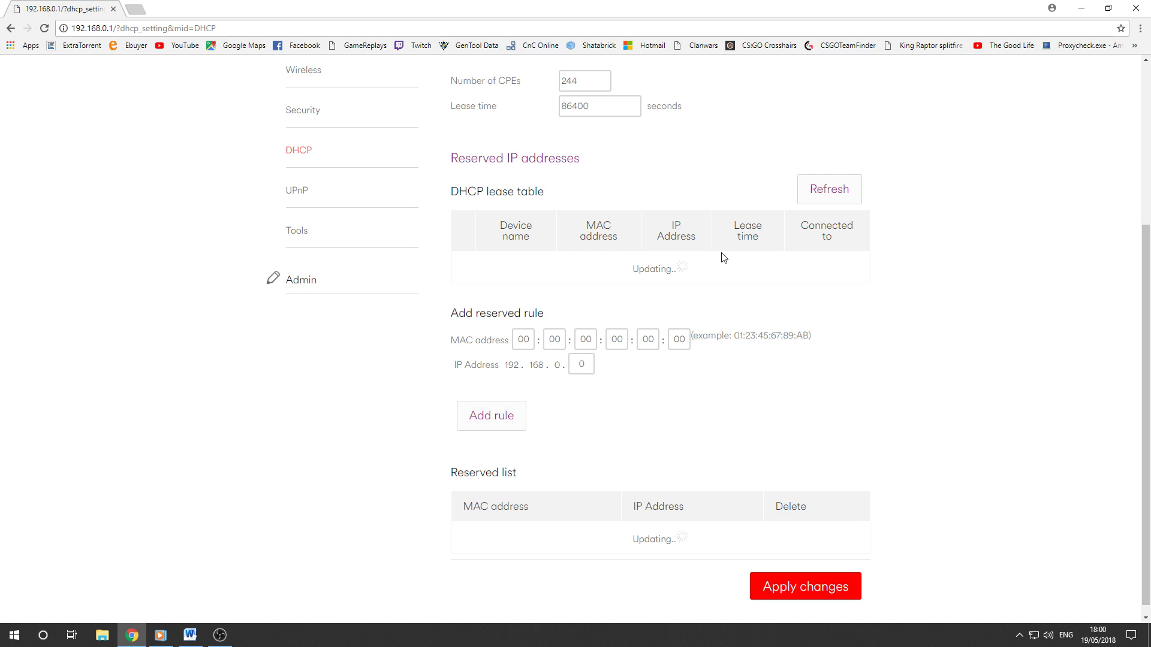
scroll(722, 257, down, 1)
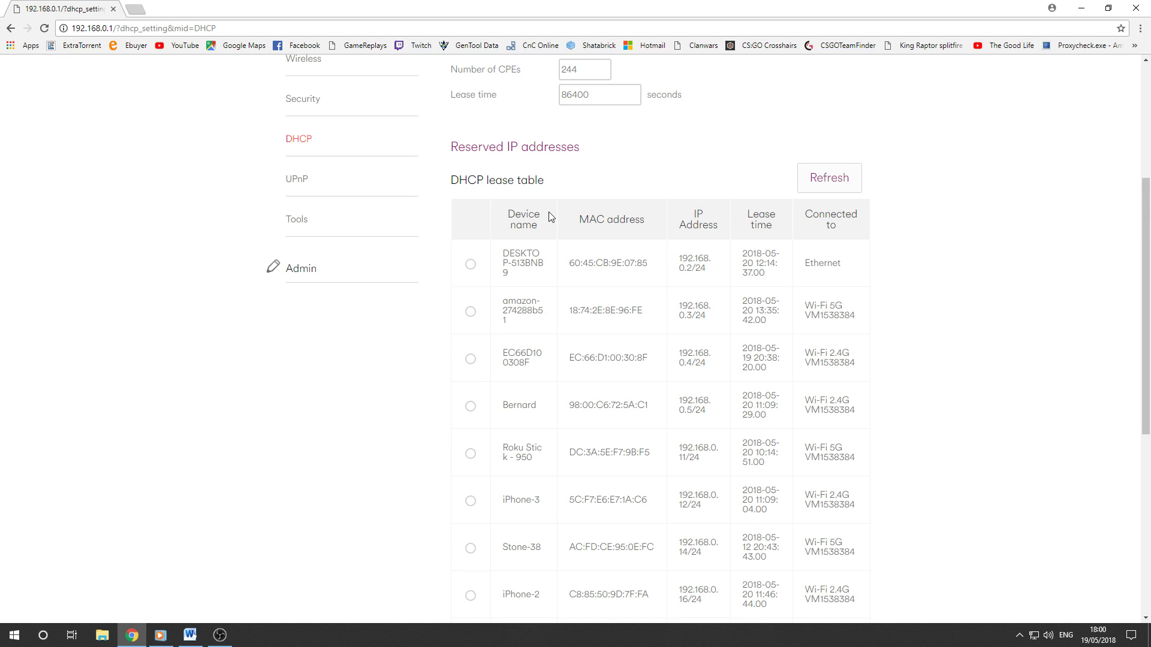
scroll(576, 299, down, 1)
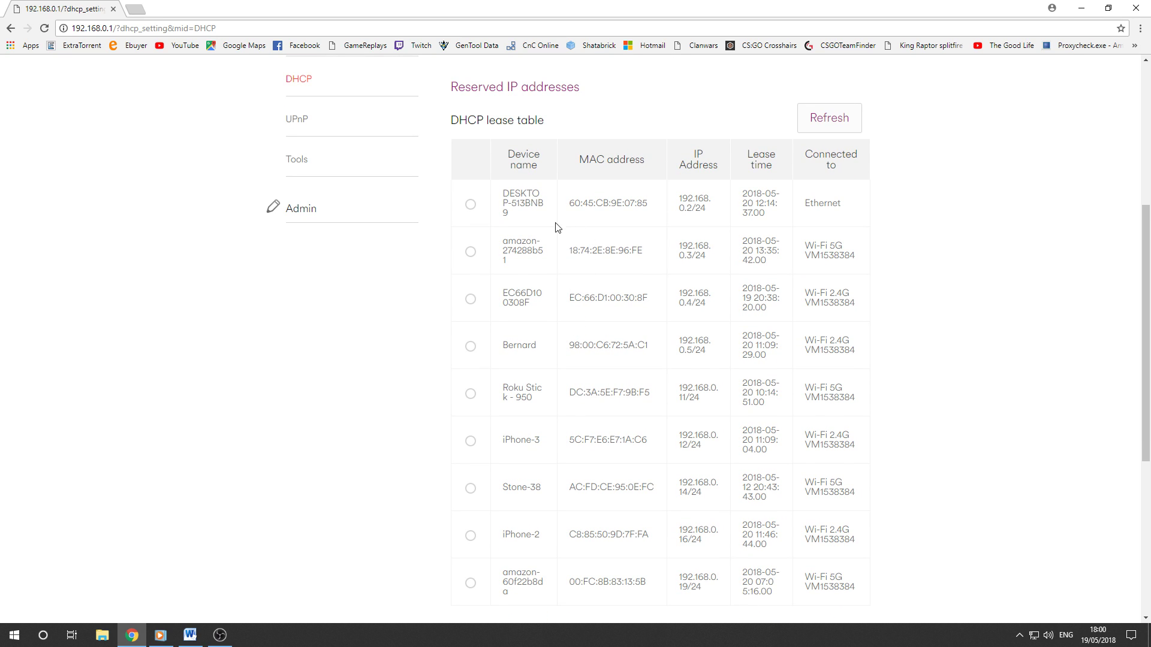
Compare the device names and IP addresses of the desktop and the fourth device in the DHCP lease table
drag(511, 195, 535, 216)
click(537, 195)
mouse_move(681, 199)
mouse_down()
mouse_move(709, 200)
mouse_move(693, 208)
mouse_up()
click(477, 363)
mouse_move(679, 341)
mouse_down()
mouse_move(711, 340)
mouse_move(694, 349)
mouse_up()
scroll(659, 378, down, 1)
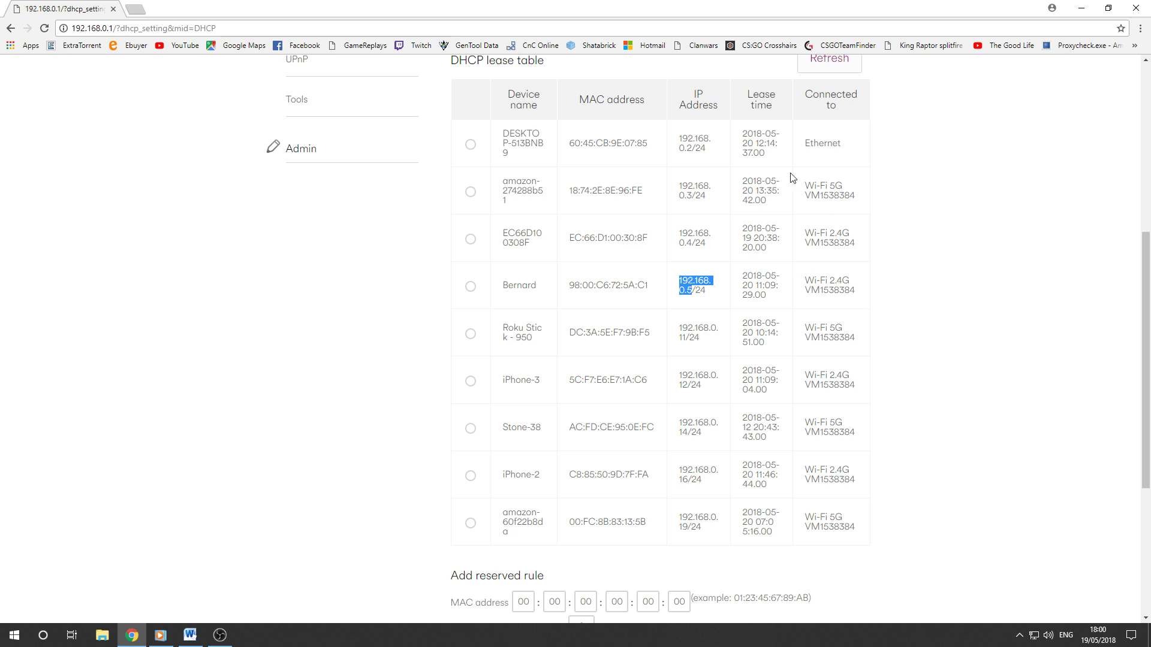
Check the desktop's MAC address and select its DHCP lease entry to fill the reserved rule with IP address 192.168.0.2
click(722, 155)
triple_click(527, 157)
click(653, 154)
triple_click(654, 151)
click(613, 201)
click(471, 145)
scroll(738, 170, down, 5)
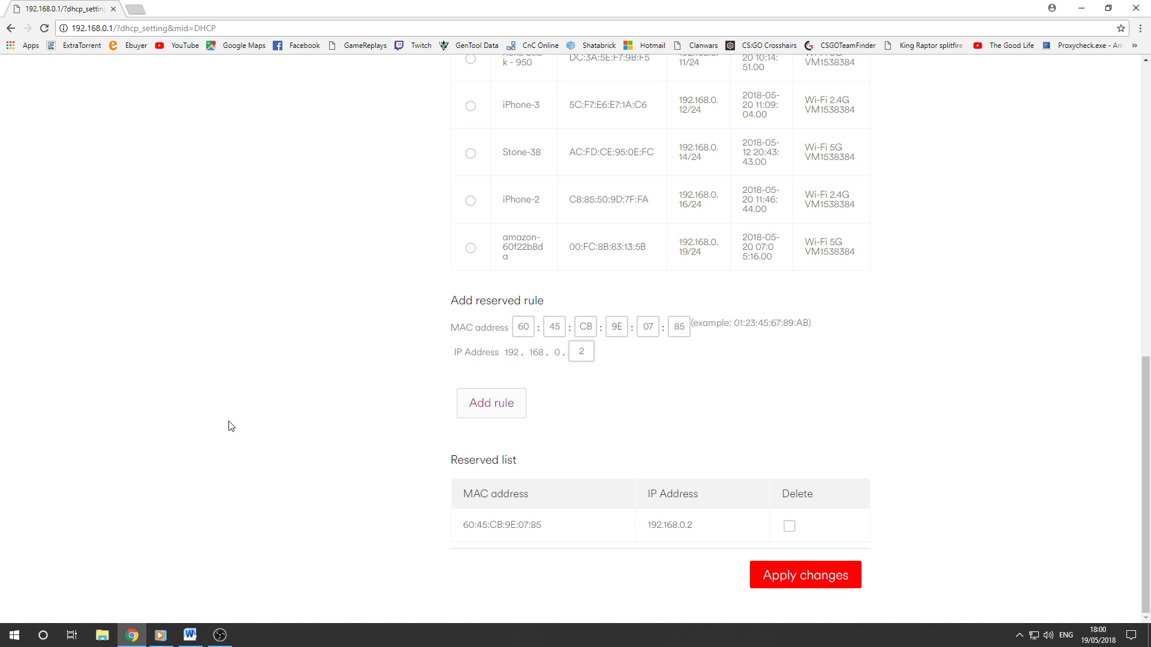
Run ipconfig in Command Prompt to check this computer's IPv4 address, then close the window
click(12, 638)
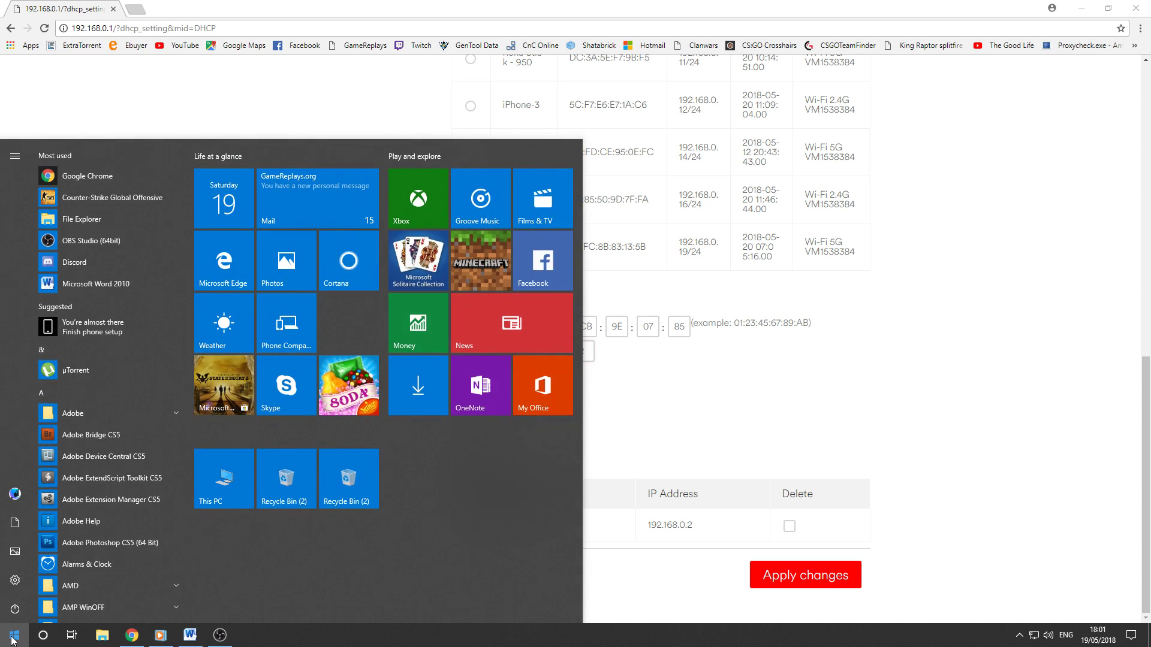
text(cmd)
key(Return)
text(ipconfig)
key(Return)
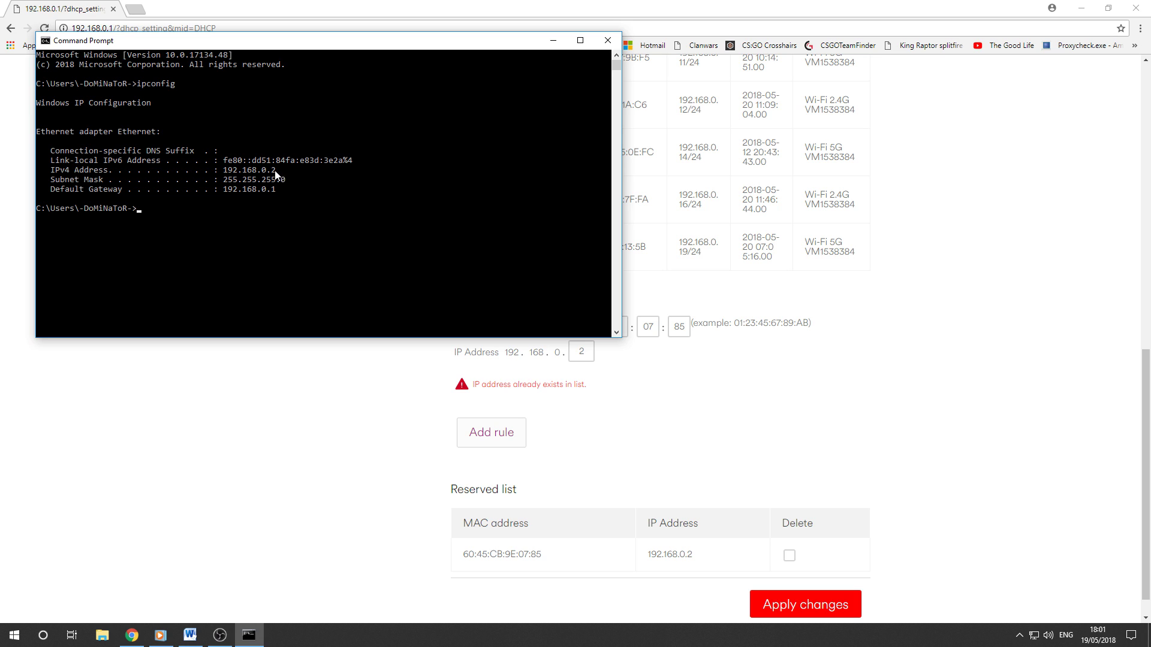
click(607, 41)
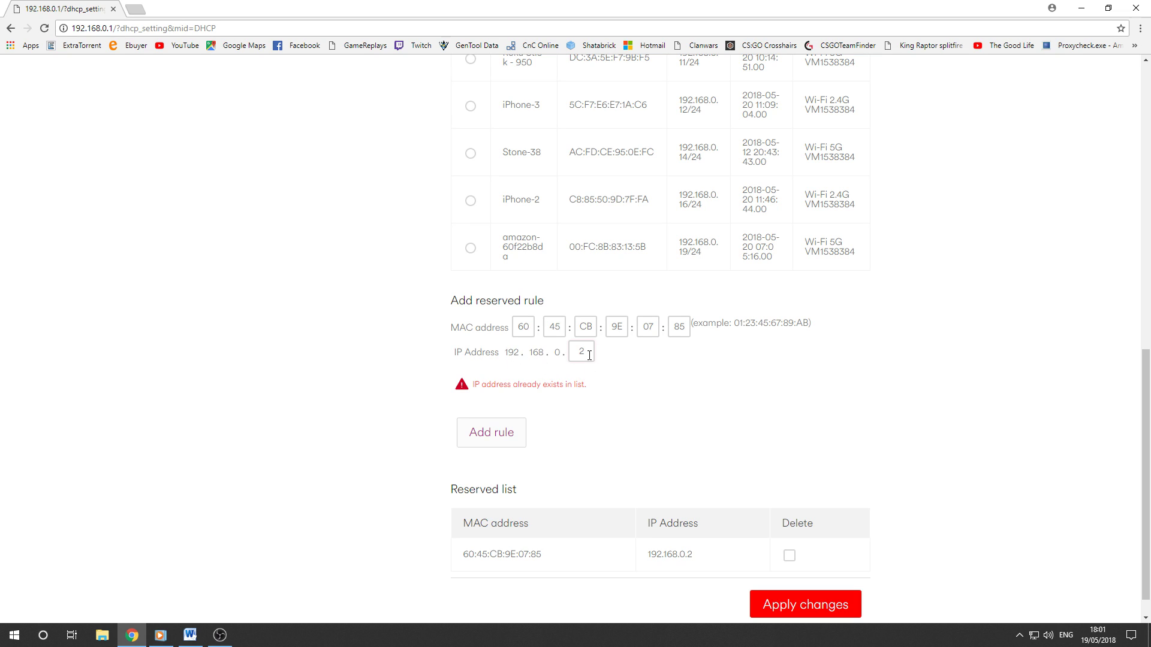
Try to add the desktop's reserved rule for 192.168.0.2, checking it against the reserved list, and apply the DHCP changes
scroll(667, 353, down, 1)
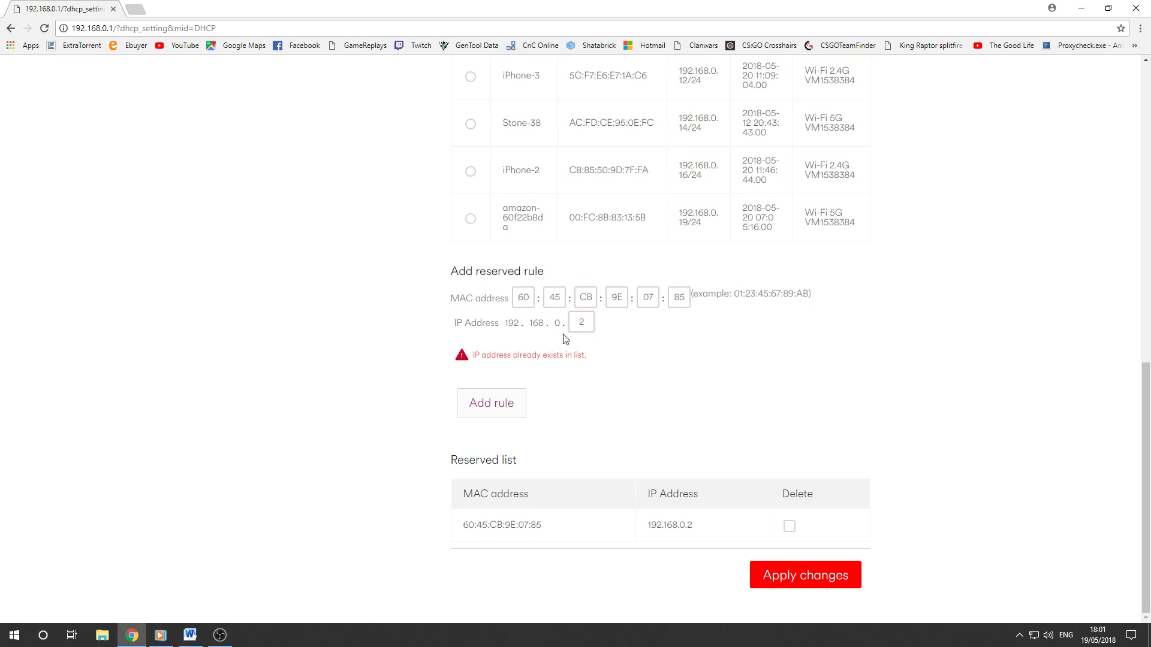
click(505, 412)
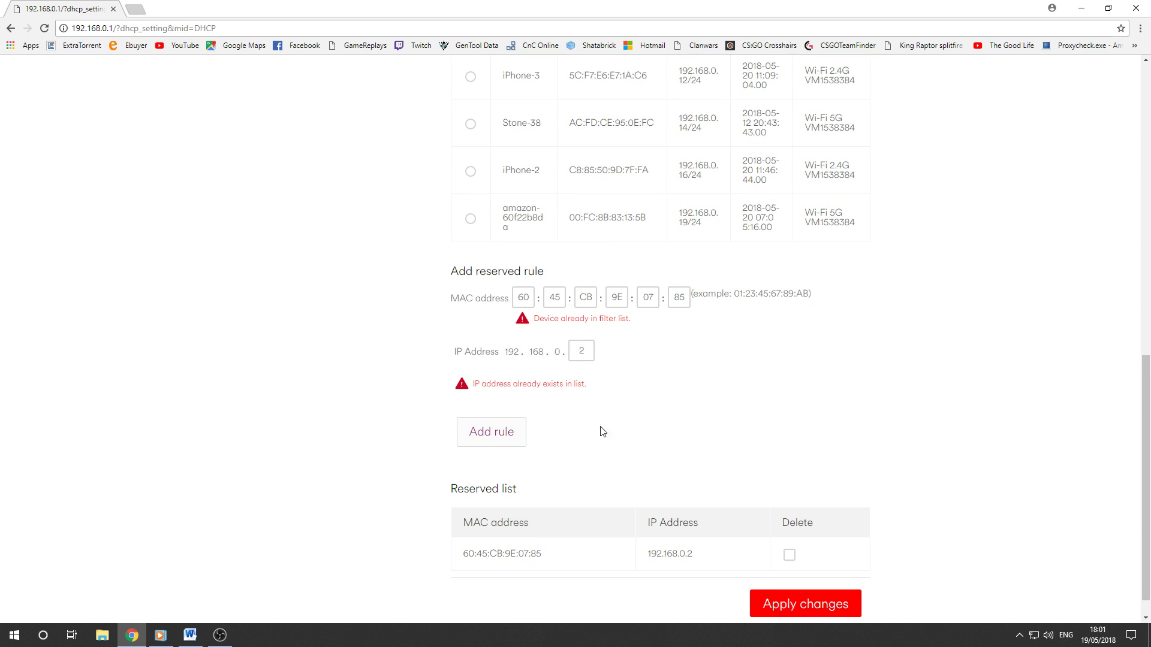
scroll(603, 387, down, 1)
drag(543, 525, 466, 523)
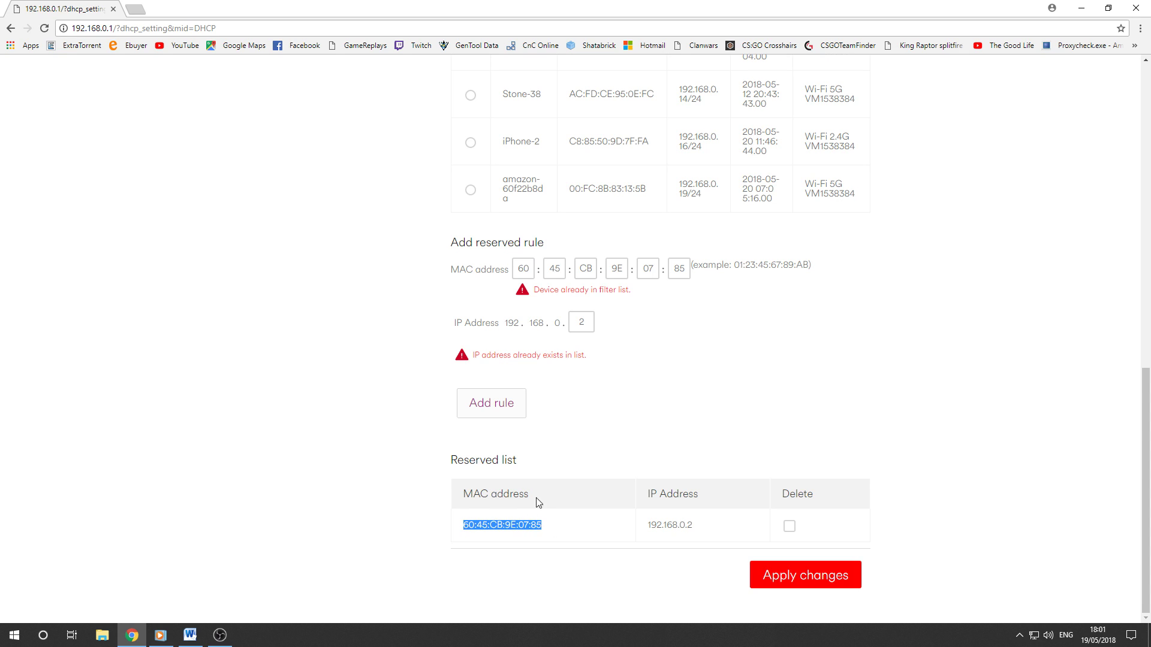
click(702, 532)
drag(699, 528, 653, 526)
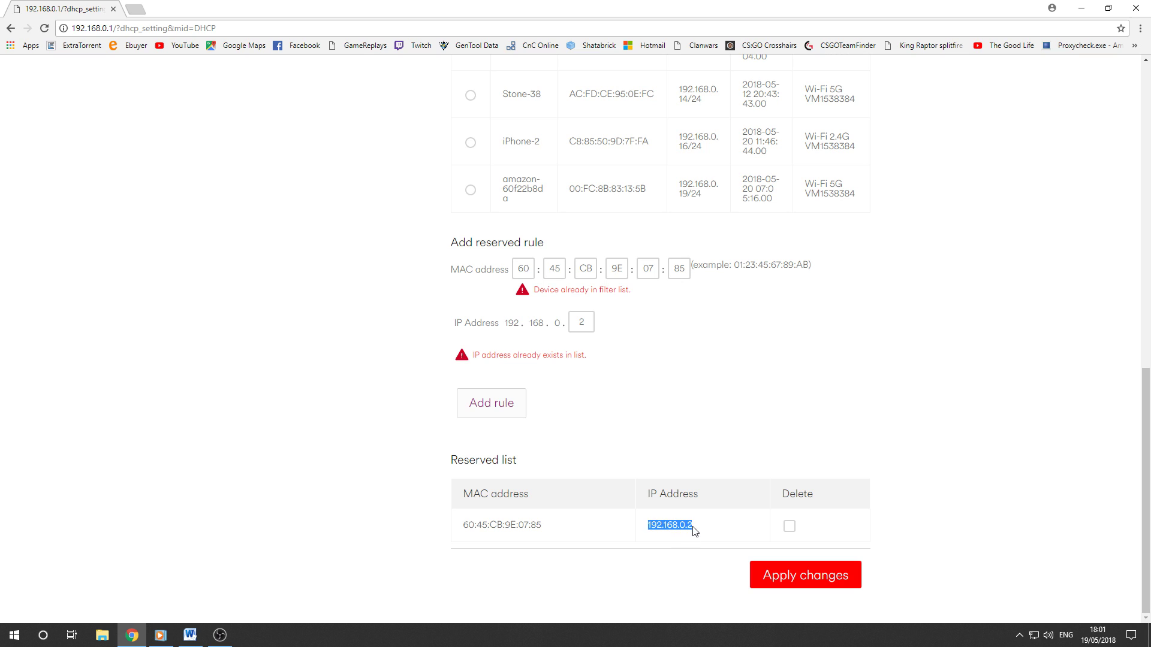
click(701, 475)
click(774, 575)
drag(699, 528, 649, 523)
click(727, 457)
Log out of the router's settings and close the browser
scroll(745, 486, up, 12)
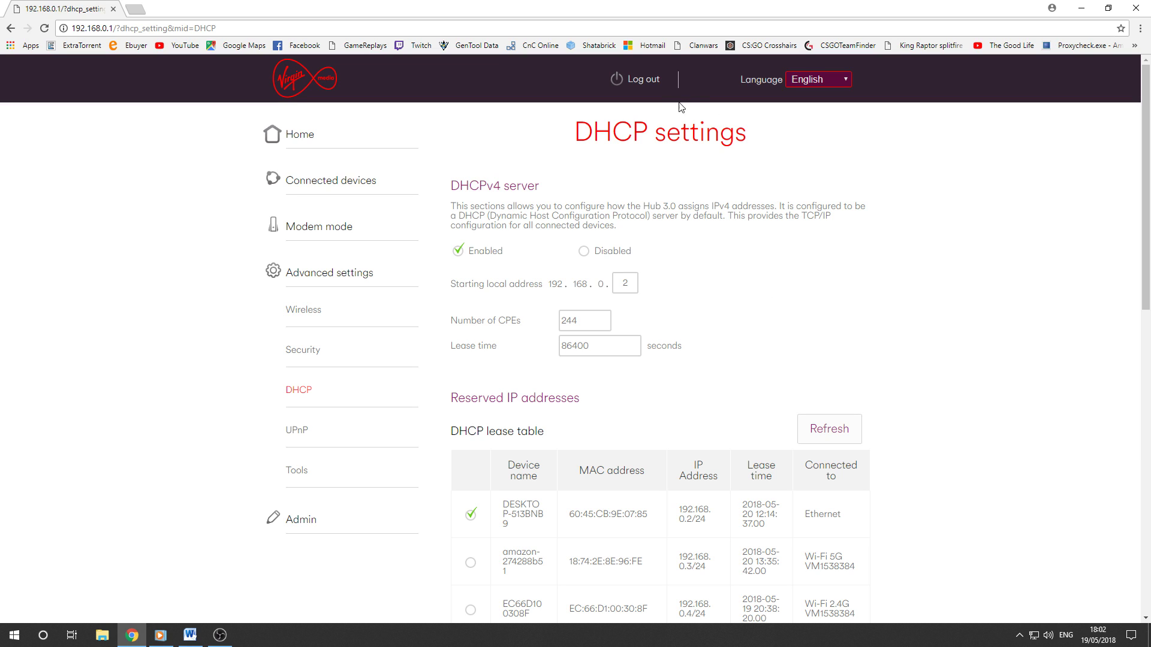
click(647, 83)
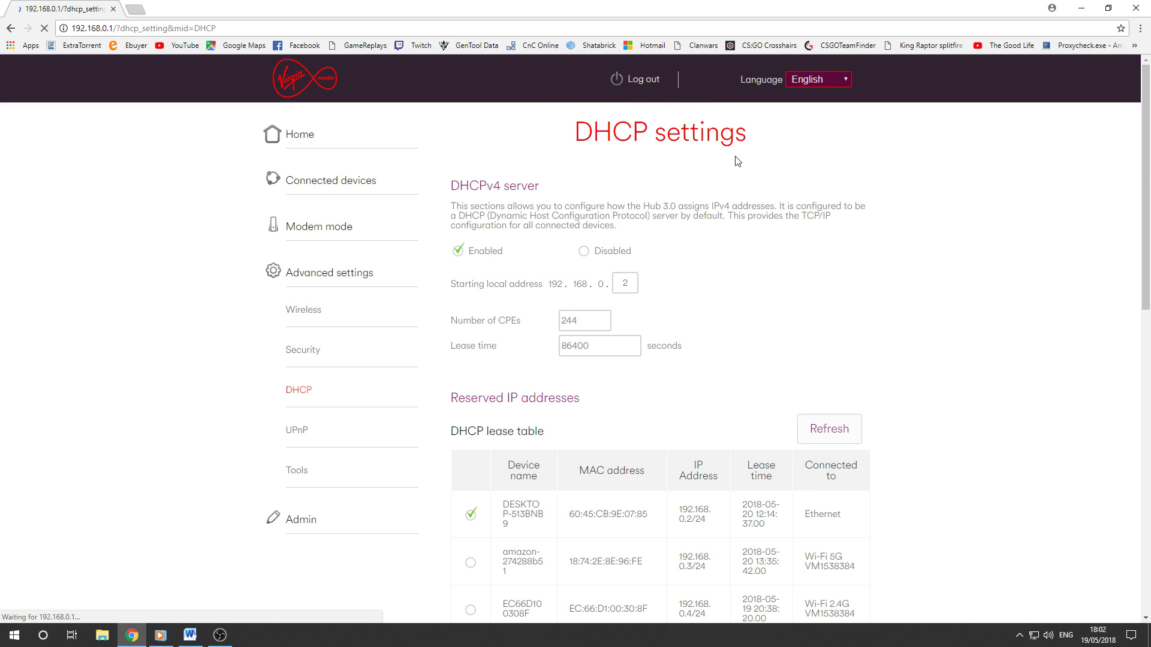
click(1145, 8)
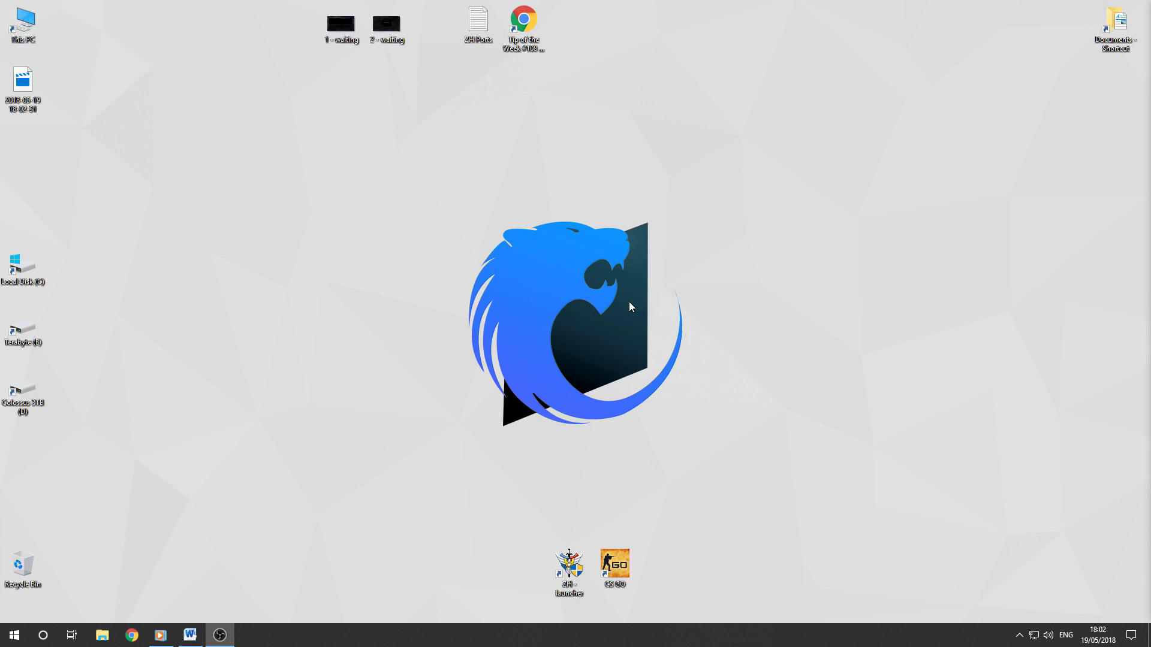
Open the Windows Network & Internet settings and bring up the adapter options from the Ethernet page
click(1020, 636)
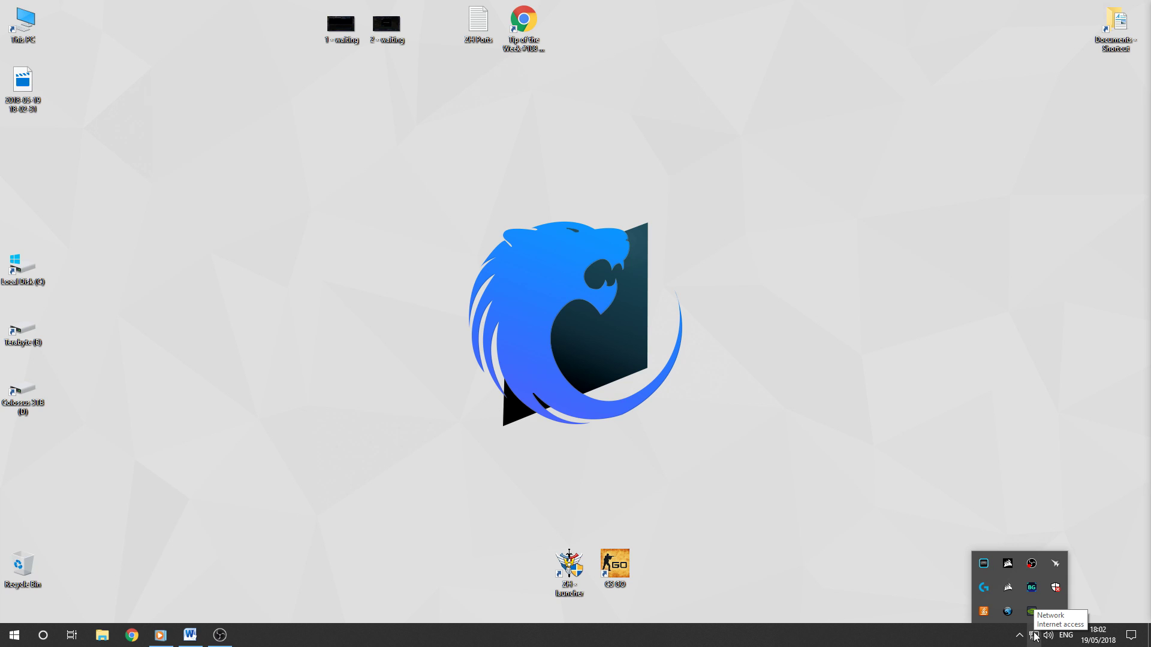
right_click(1035, 641)
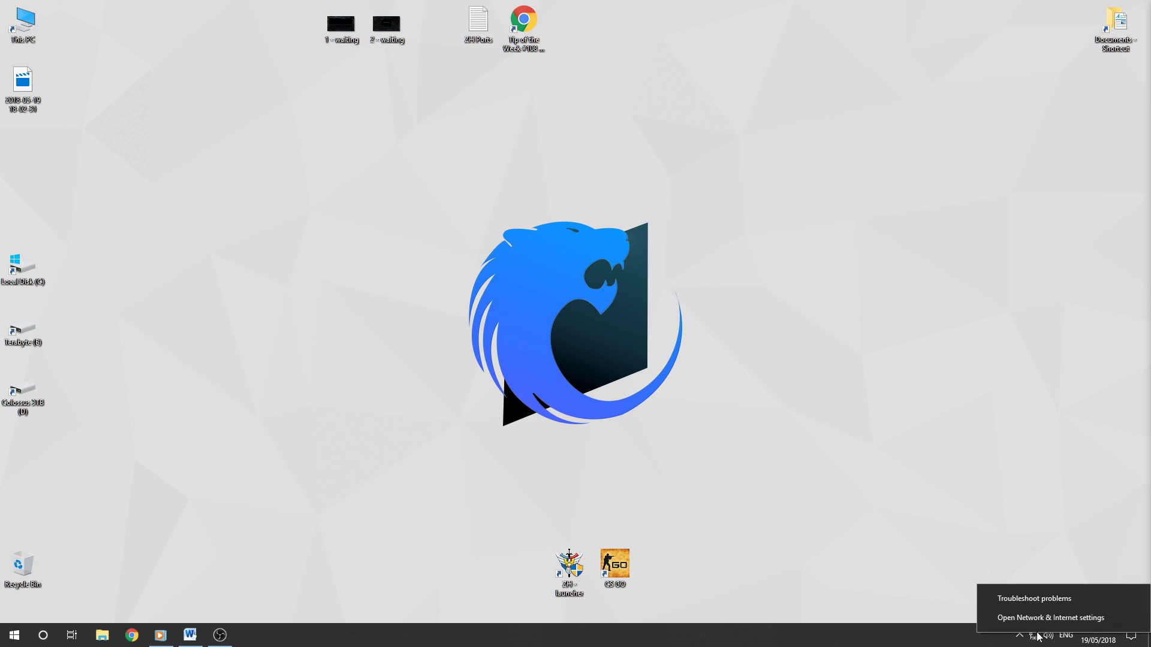
click(1046, 619)
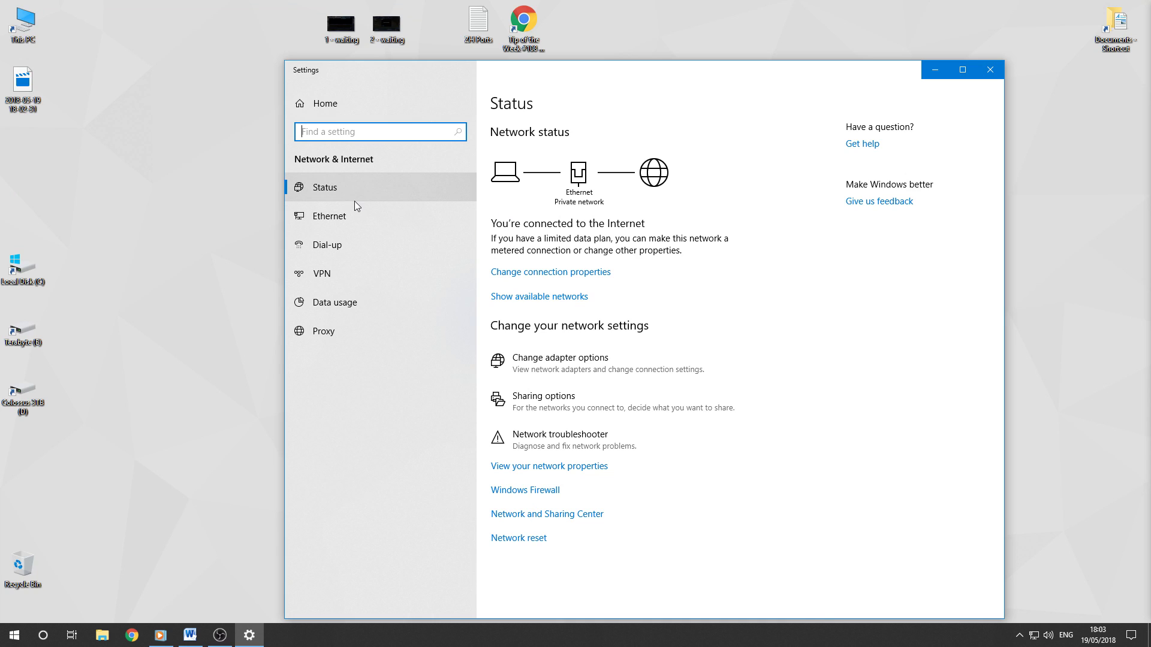
drag(758, 78, 722, 53)
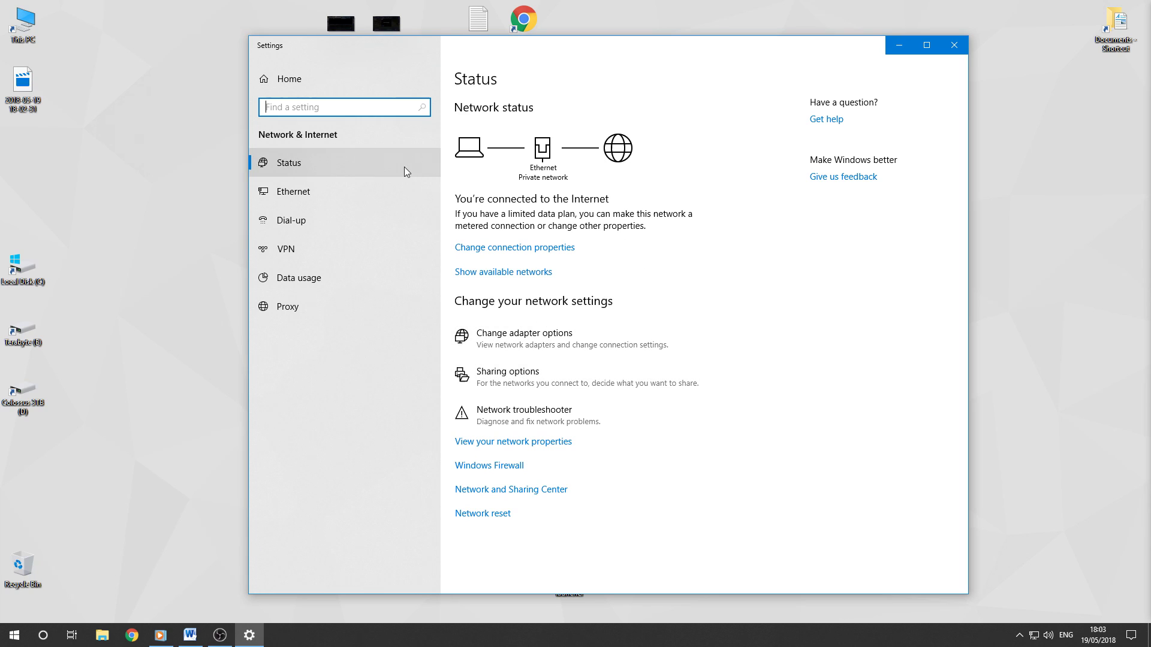
click(289, 194)
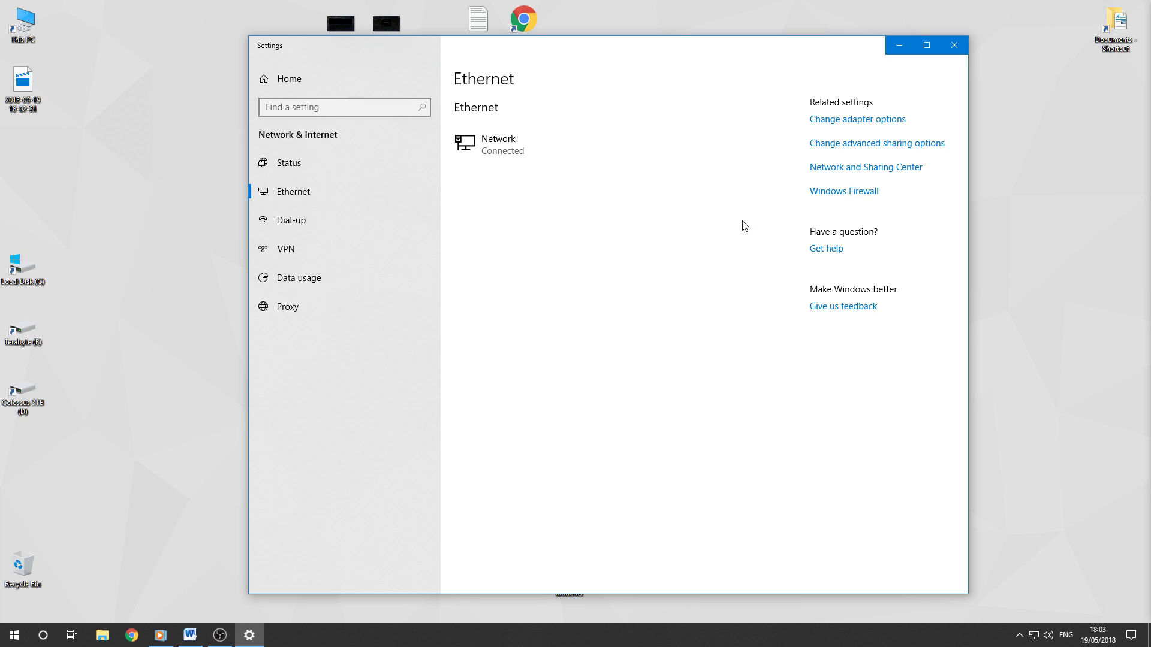
click(859, 125)
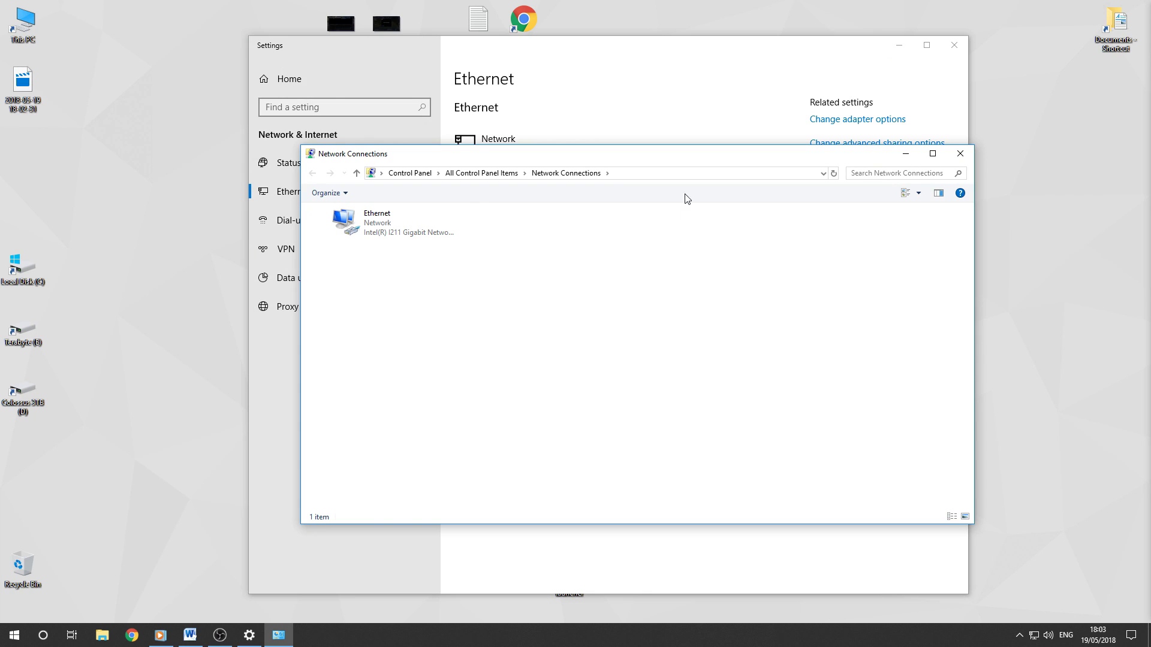
Open the properties of the Ethernet adapter in Network Connections
click(367, 229)
click(431, 277)
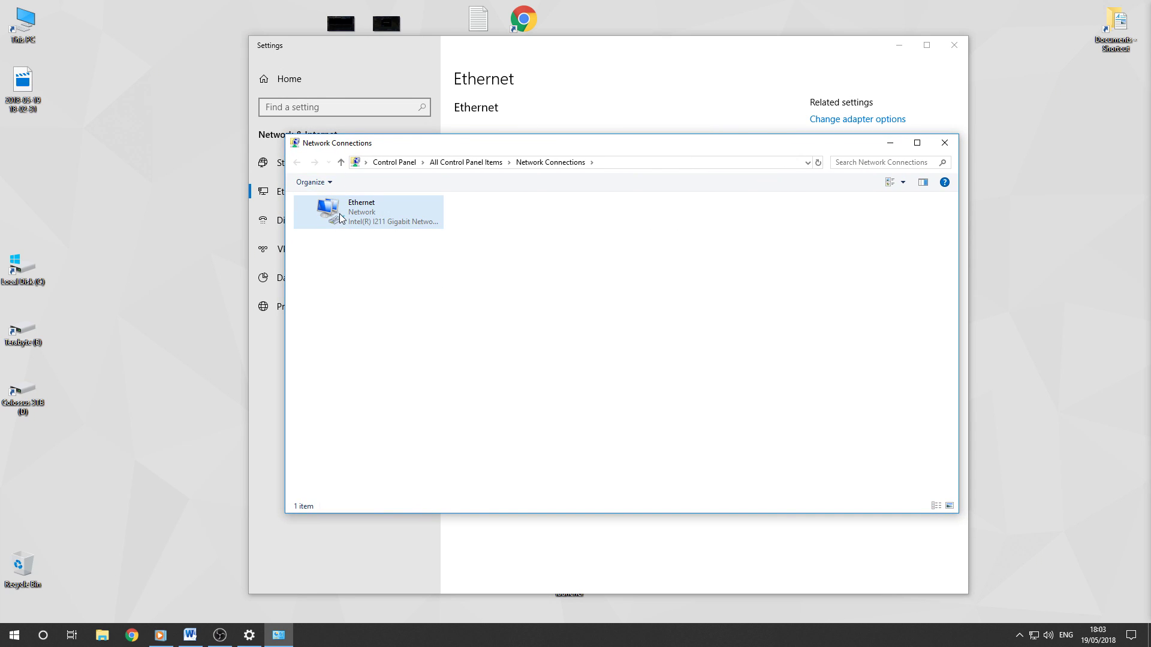
right_click(340, 214)
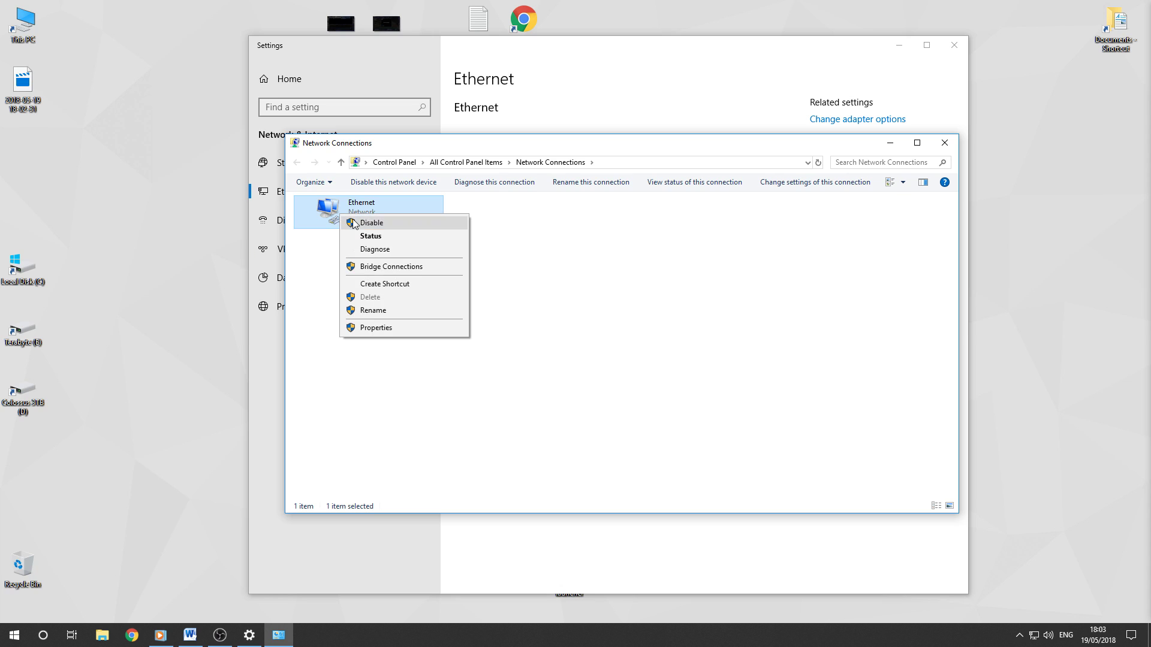
click(392, 330)
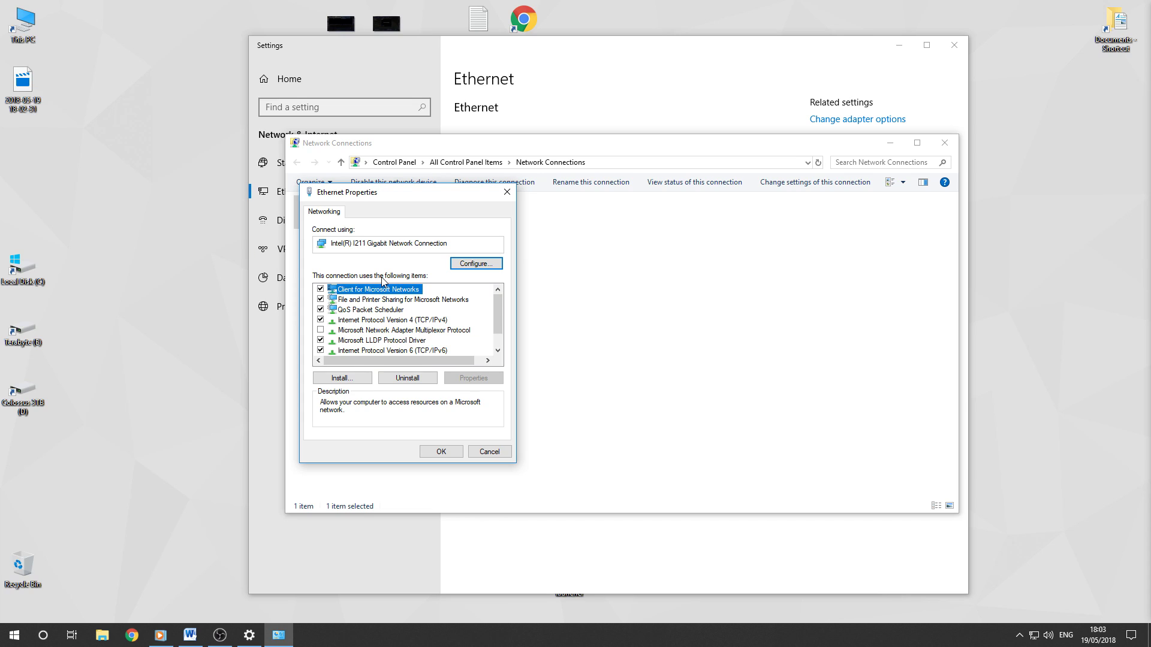
Open the Ethernet adapter's Internet Protocol Version 4 (TCP/IPv4) properties and switch to using a manually entered IP address
scroll(497, 305, down, 1)
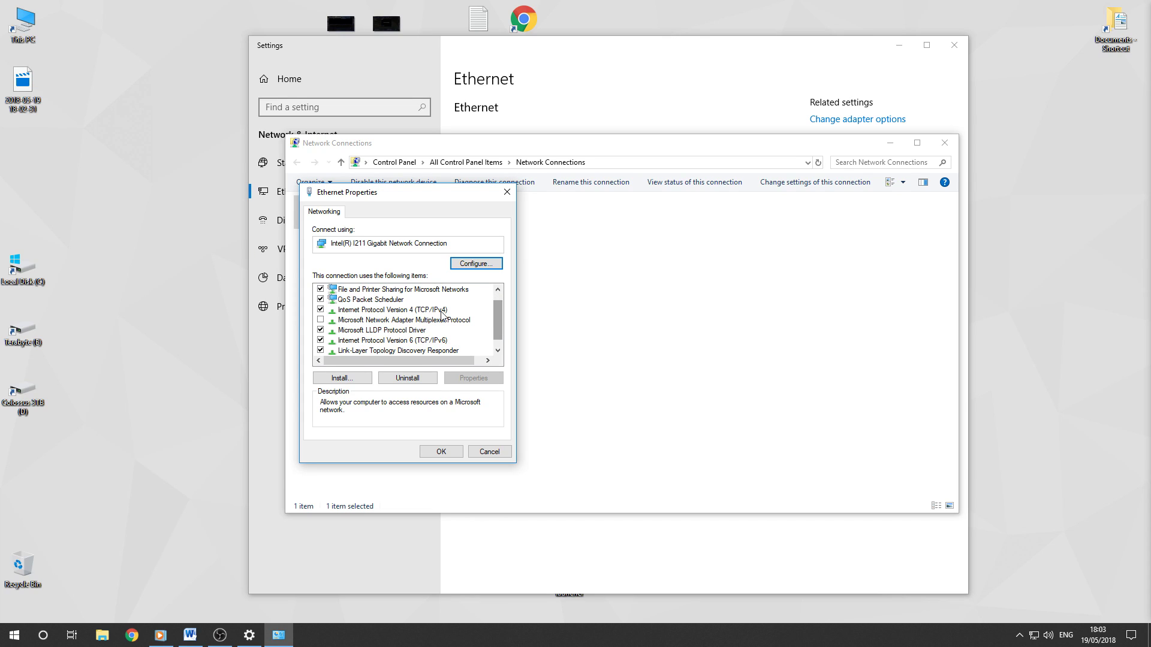
click(364, 310)
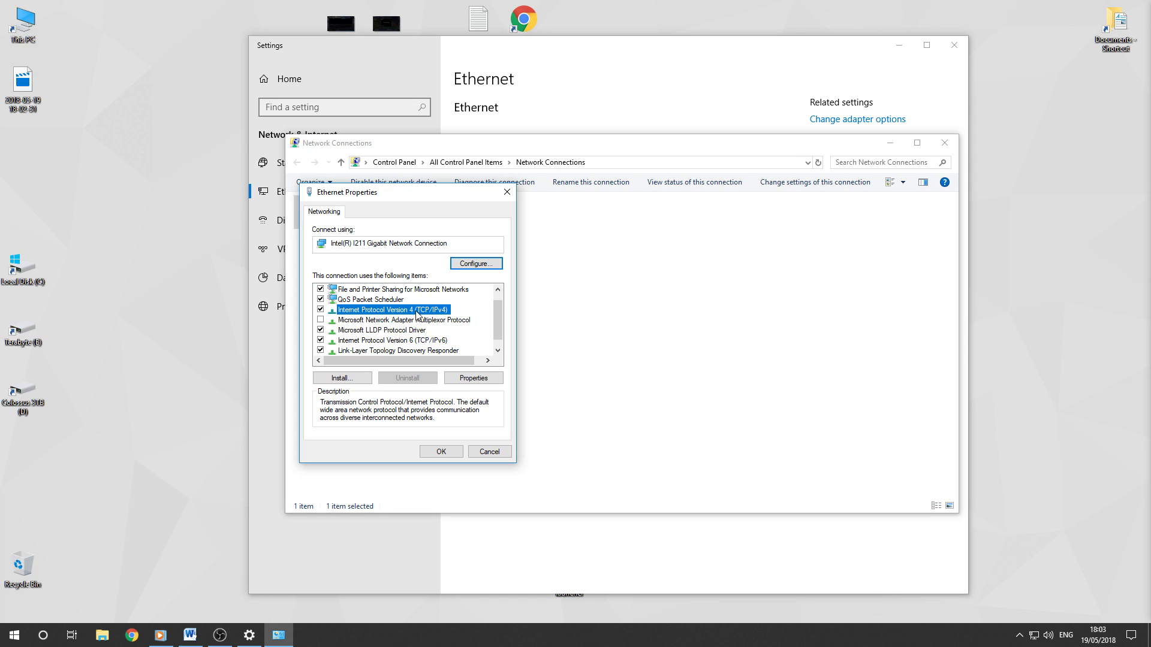
click(469, 379)
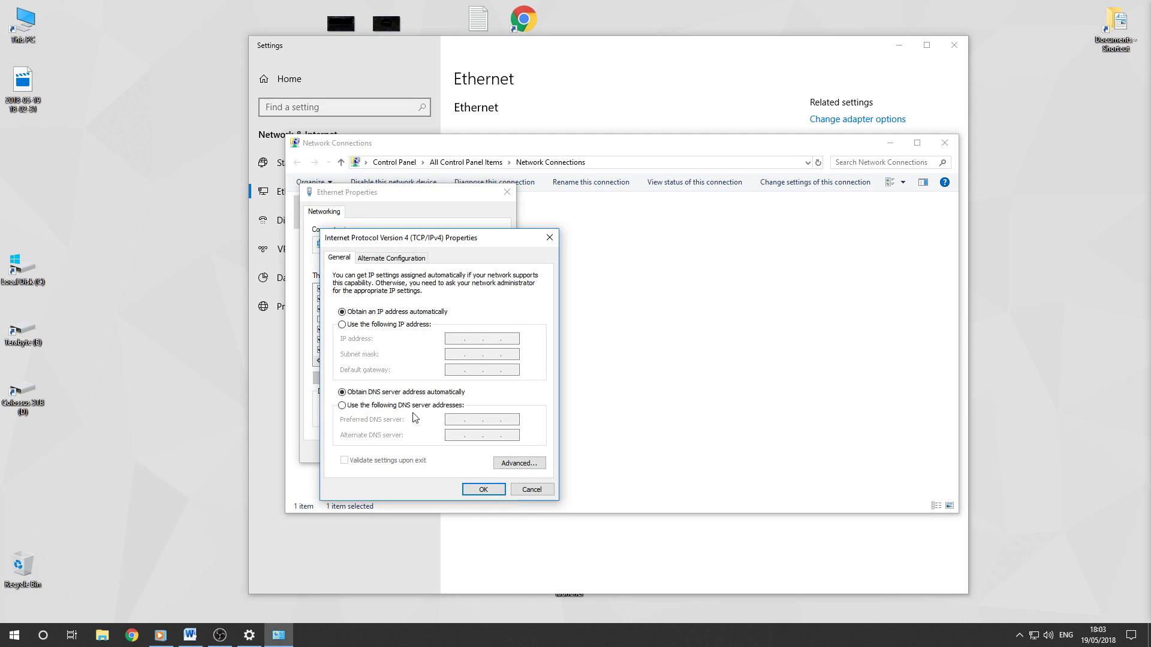
drag(480, 240, 762, 166)
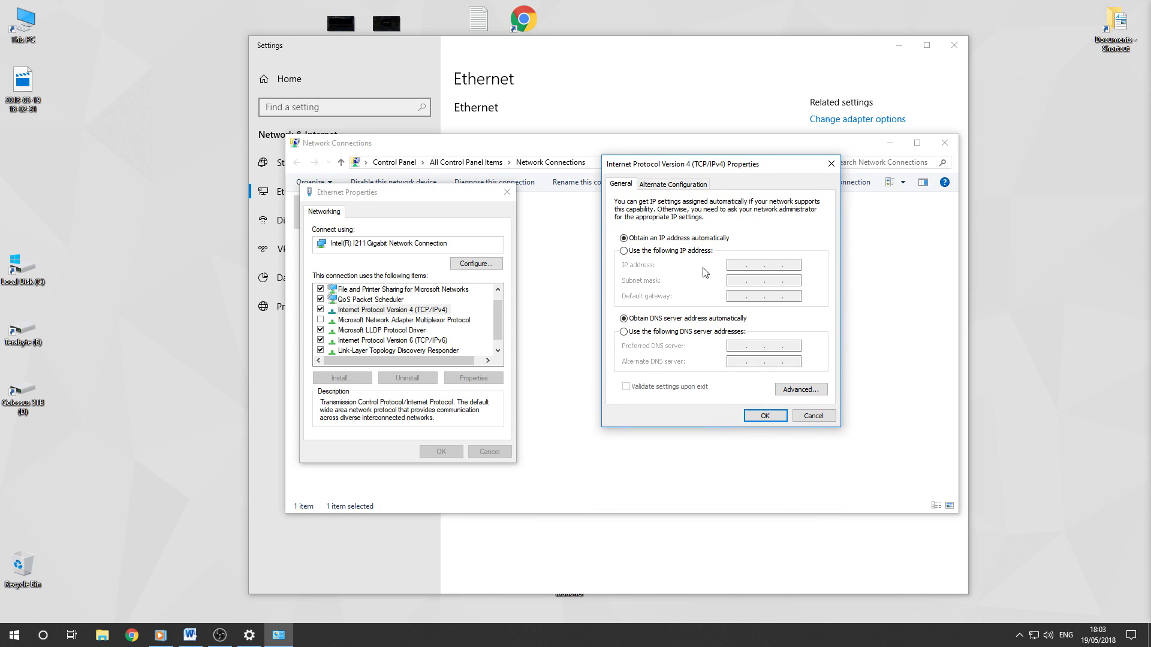
click(664, 251)
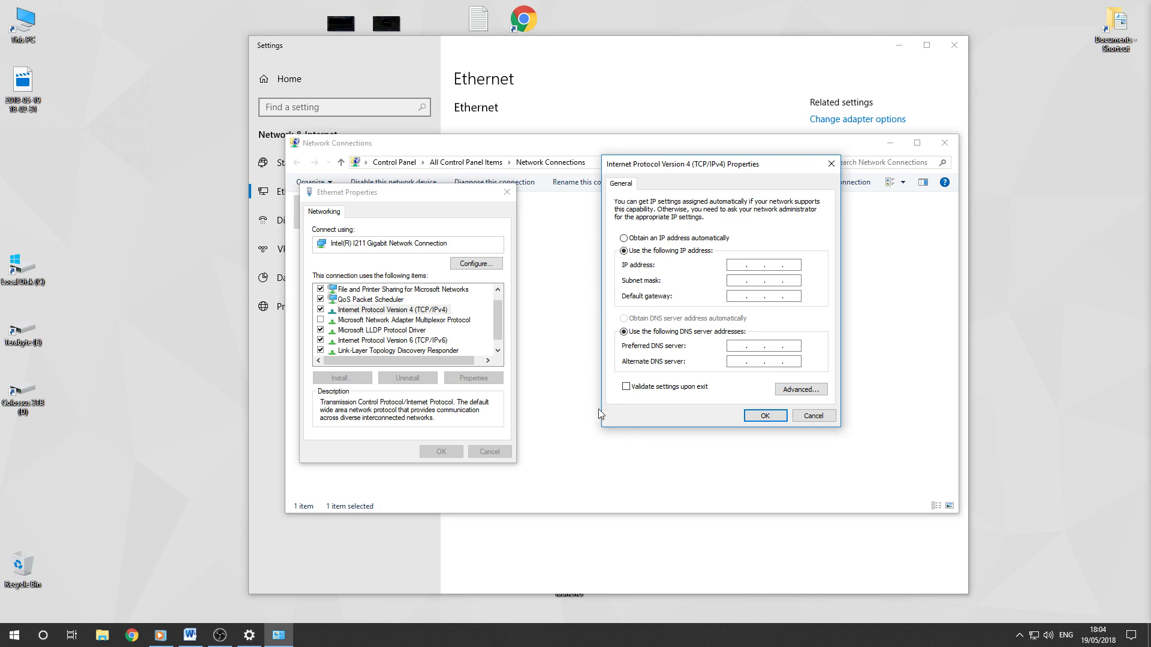
Run ipconfig /all in Command Prompt and place its window so the output can be read beside the IPv4 properties
click(12, 640)
click(15, 640)
text(cmd)
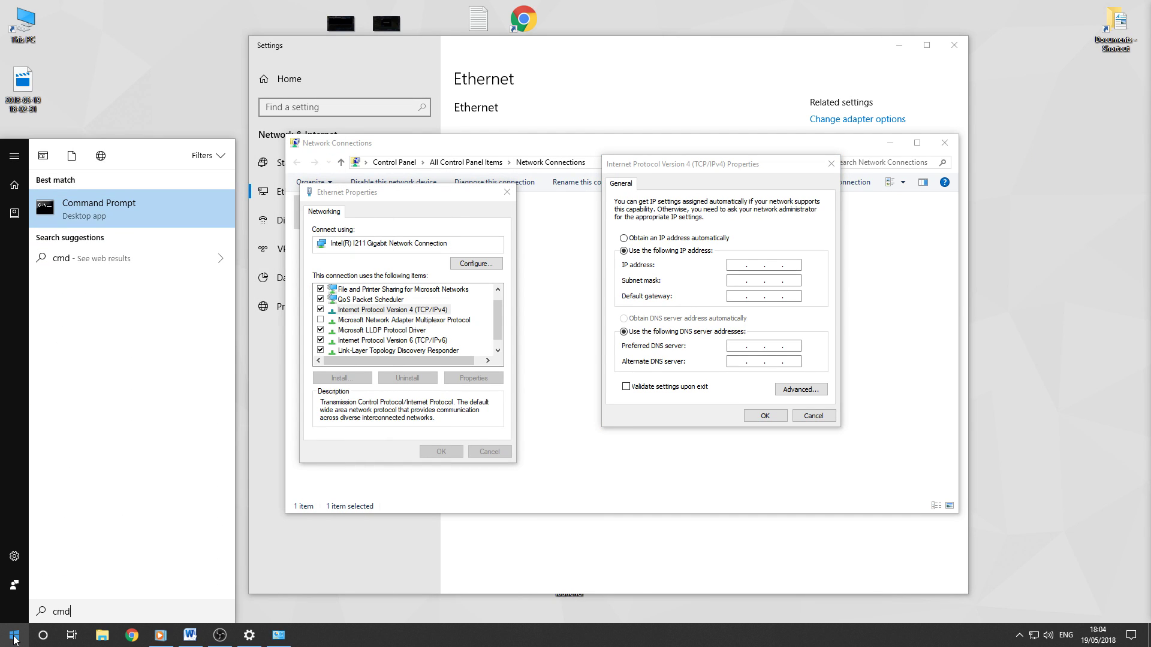
key(Return)
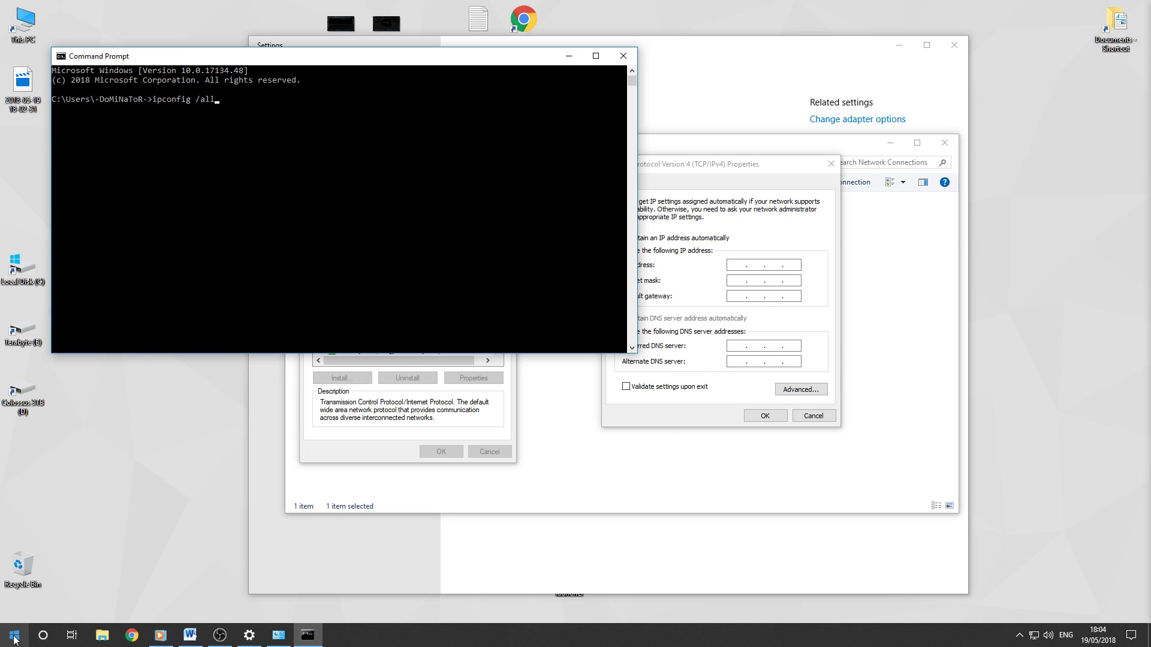
key(Return)
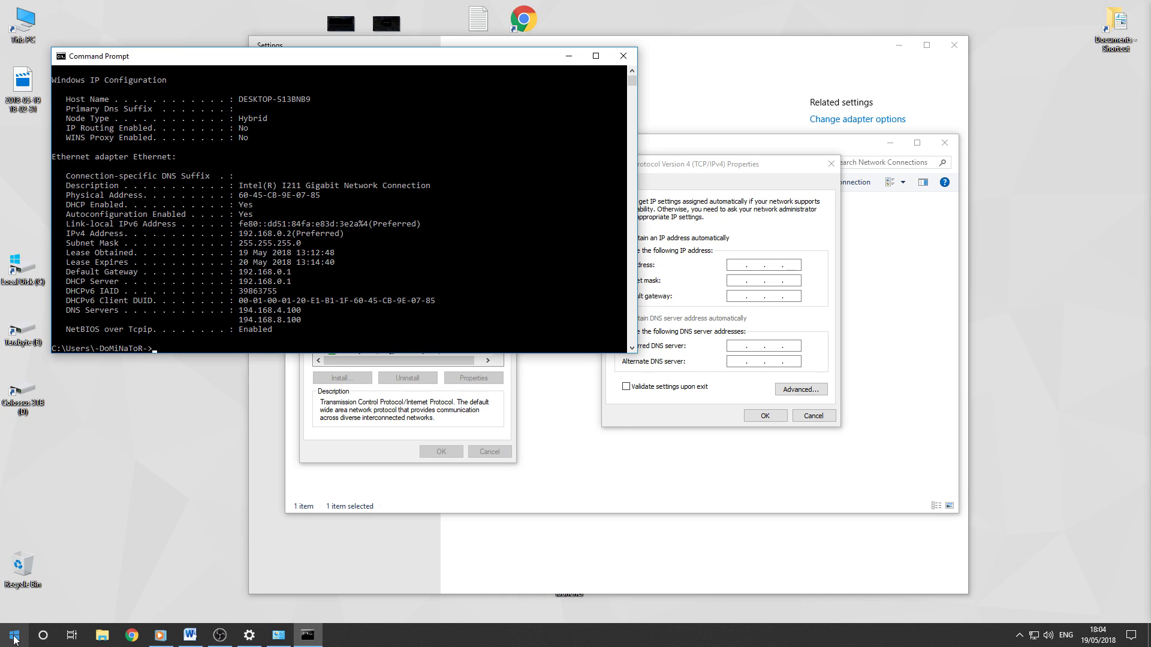
drag(419, 67, 389, 112)
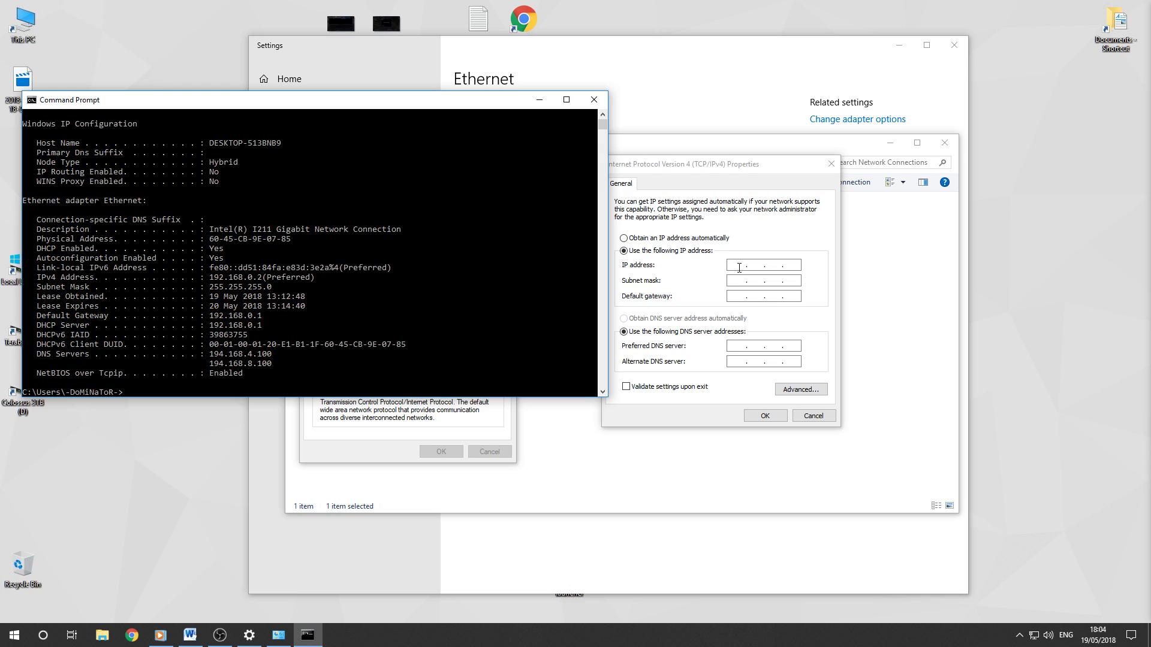
click(737, 266)
drag(486, 101, 456, 21)
click(676, 191)
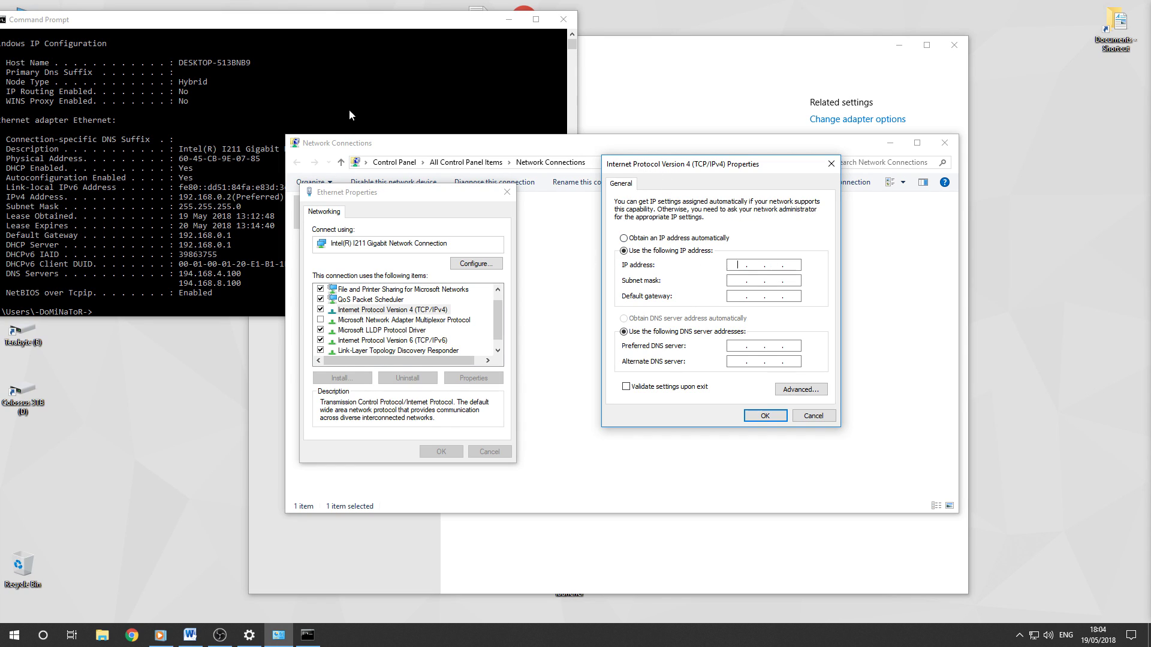
click(327, 29)
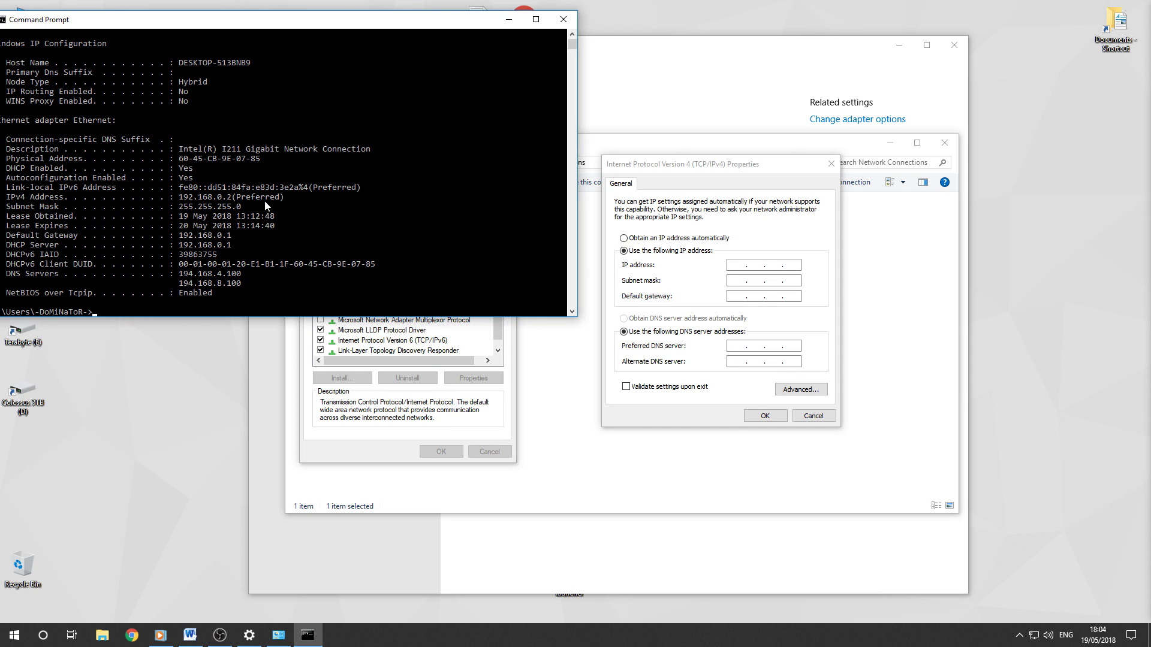
Enter 192.168.0.2 as the static IP address with subnet mask 255.255.255.0, checking both against the ipconfig output
drag(181, 201, 229, 203)
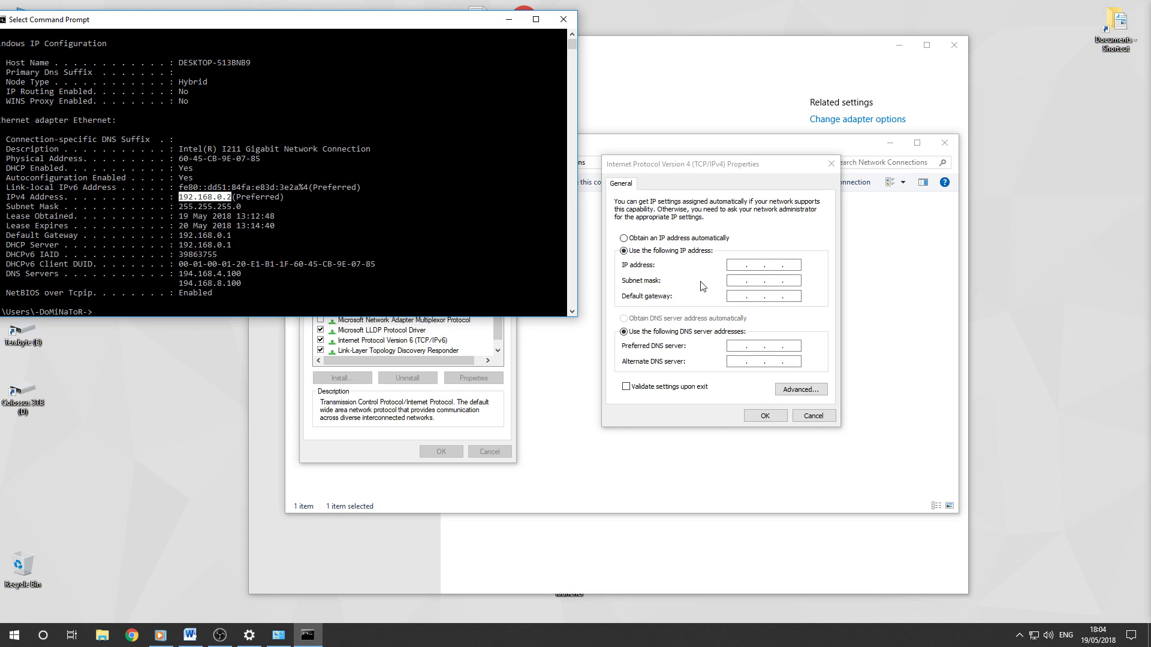
click(735, 264)
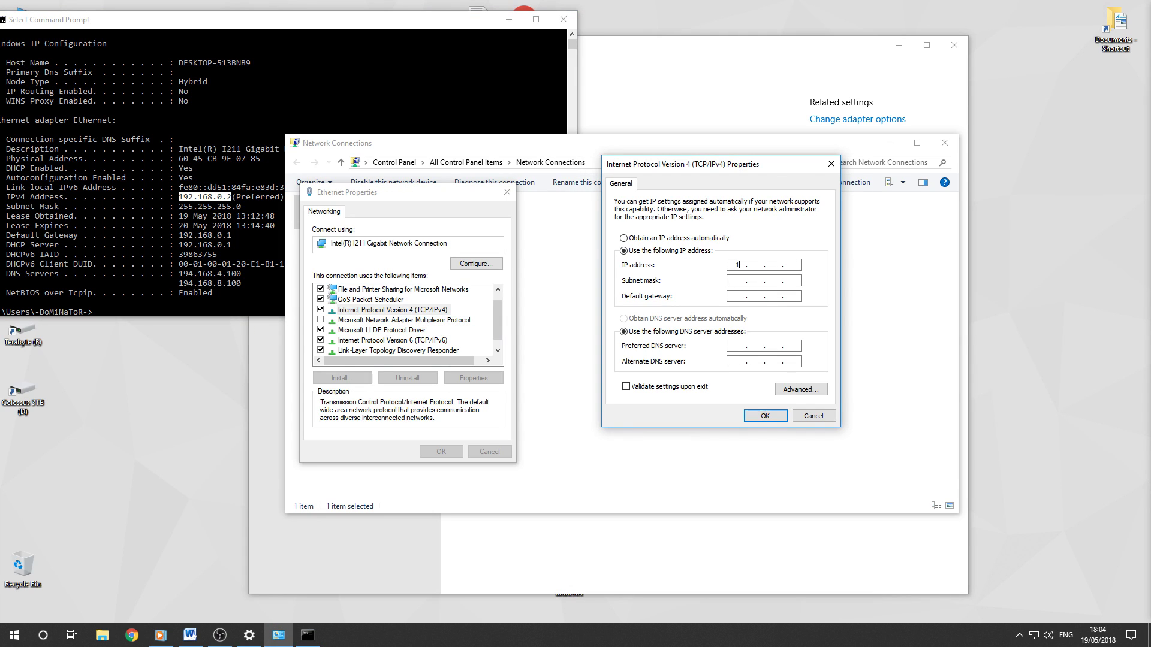
text(192 . 168)
key(Tab)
click(801, 263)
text(2)
click(423, 50)
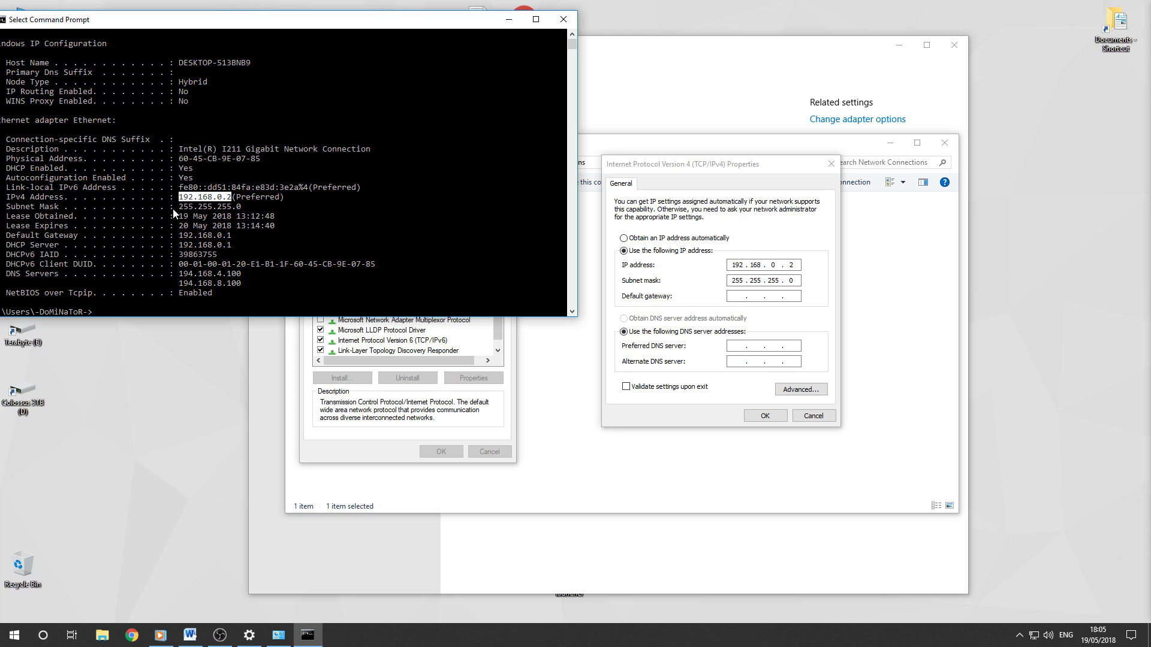
drag(181, 210, 239, 213)
click(248, 210)
click(697, 165)
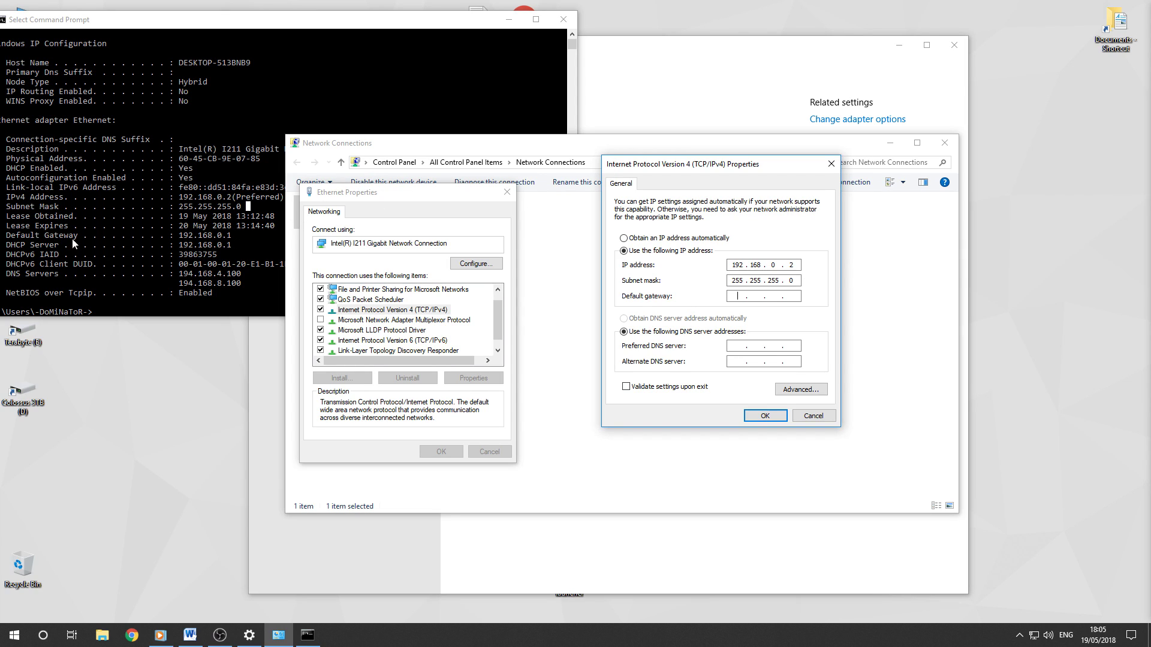
Set the default gateway to 192.168.0.1, matching the ipconfig output
click(89, 248)
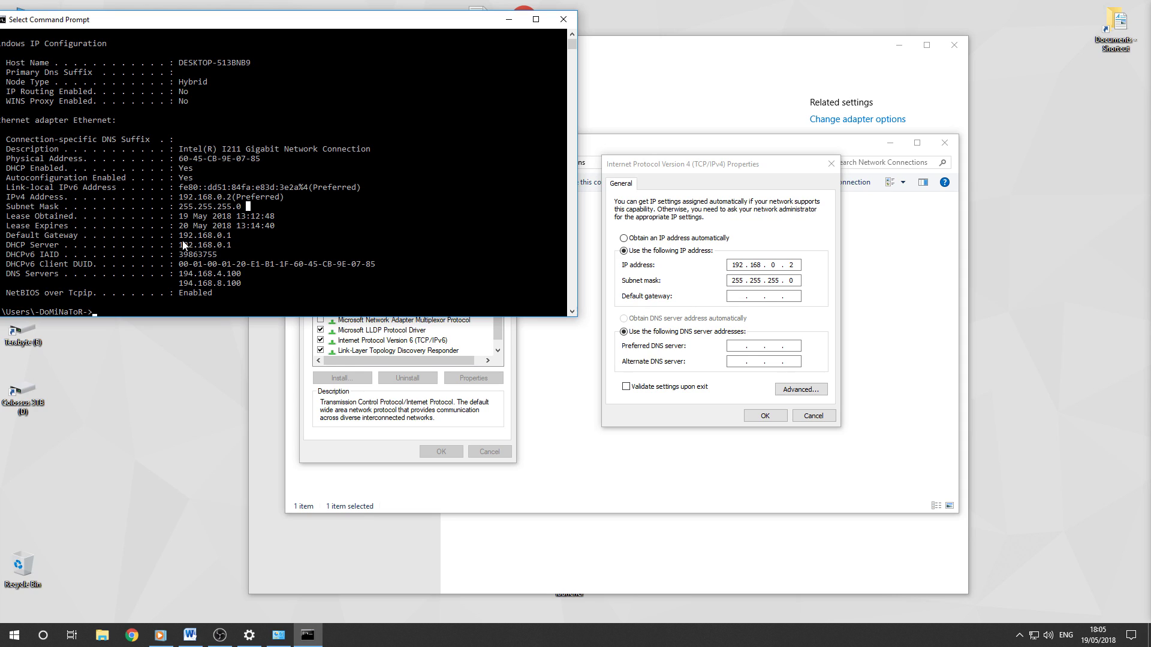
drag(180, 241, 230, 240)
click(719, 307)
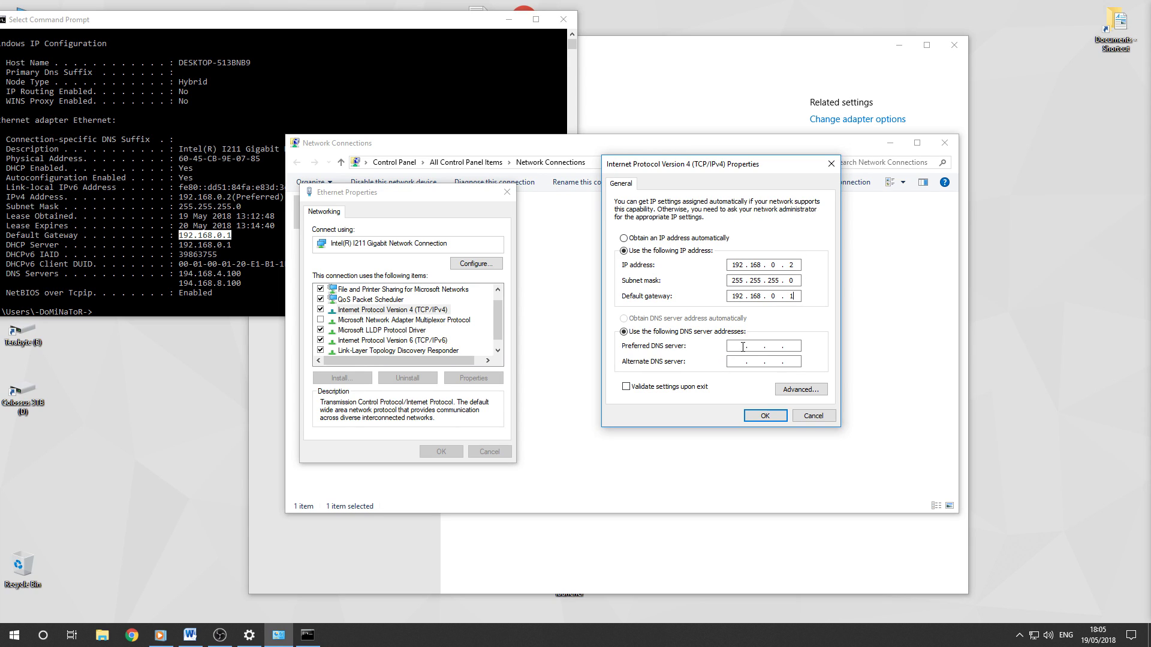
key(Tab)
key(Tab)
Enter the listed DNS servers, with 194.168.4.100 as preferred and 194.168.8.100 as alternate
click(66, 193)
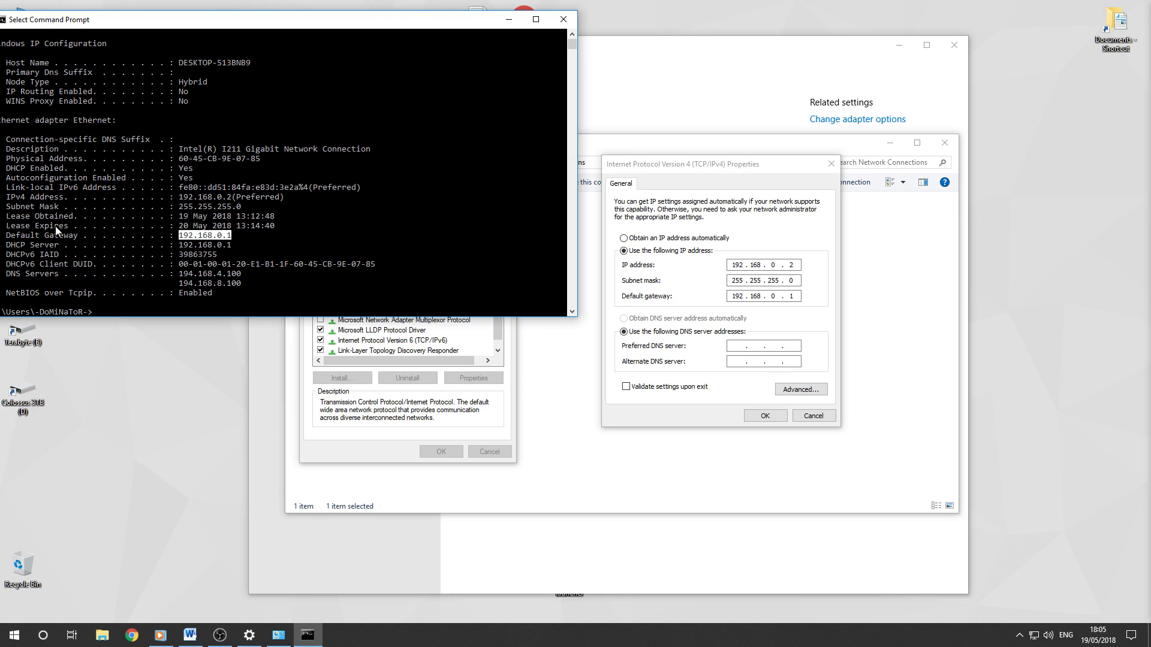
drag(179, 273, 241, 281)
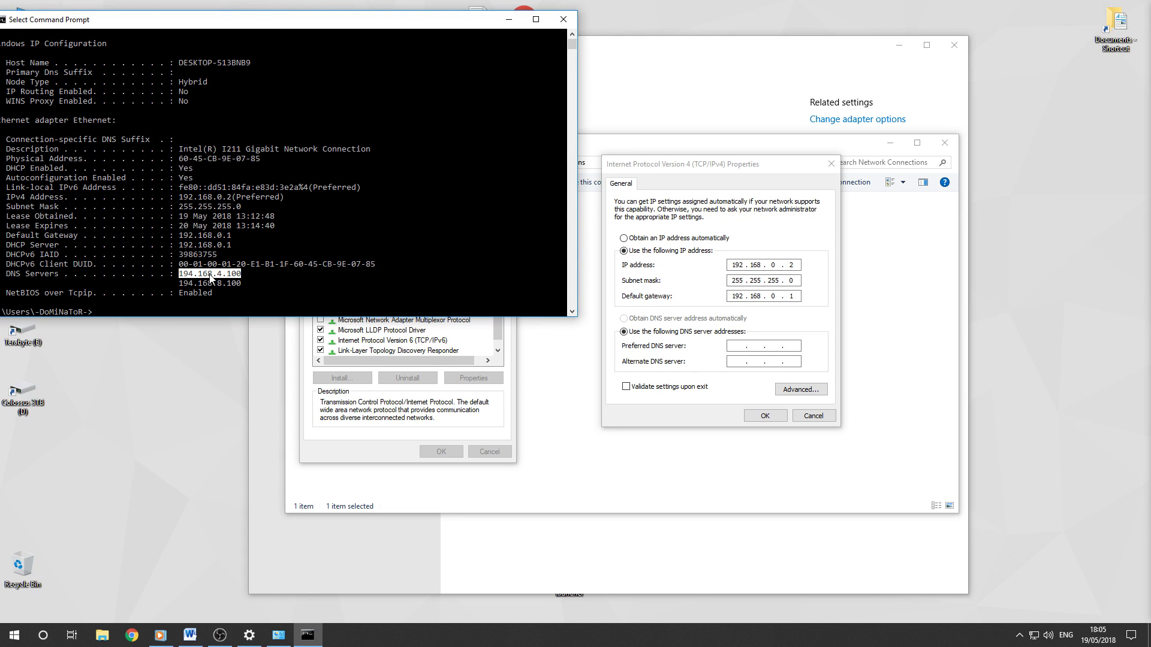
click(739, 357)
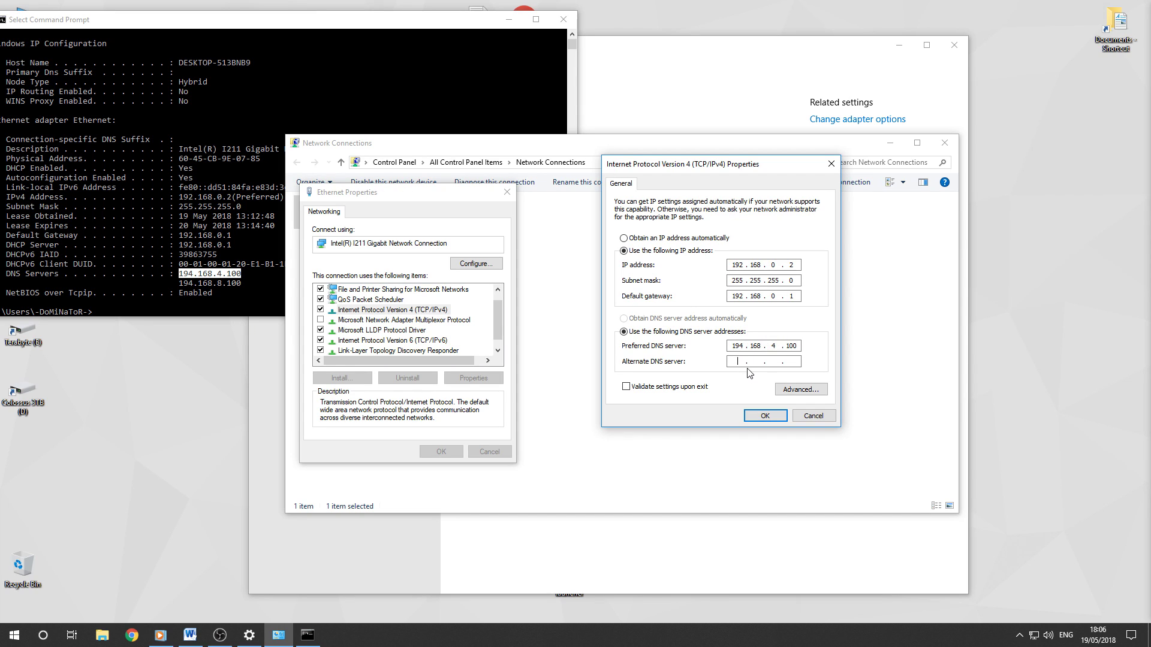
text(194 . 168 . 8 . 100)
Turn on validating the settings upon exit and view the advanced TCP/IP settings without changing them
click(627, 387)
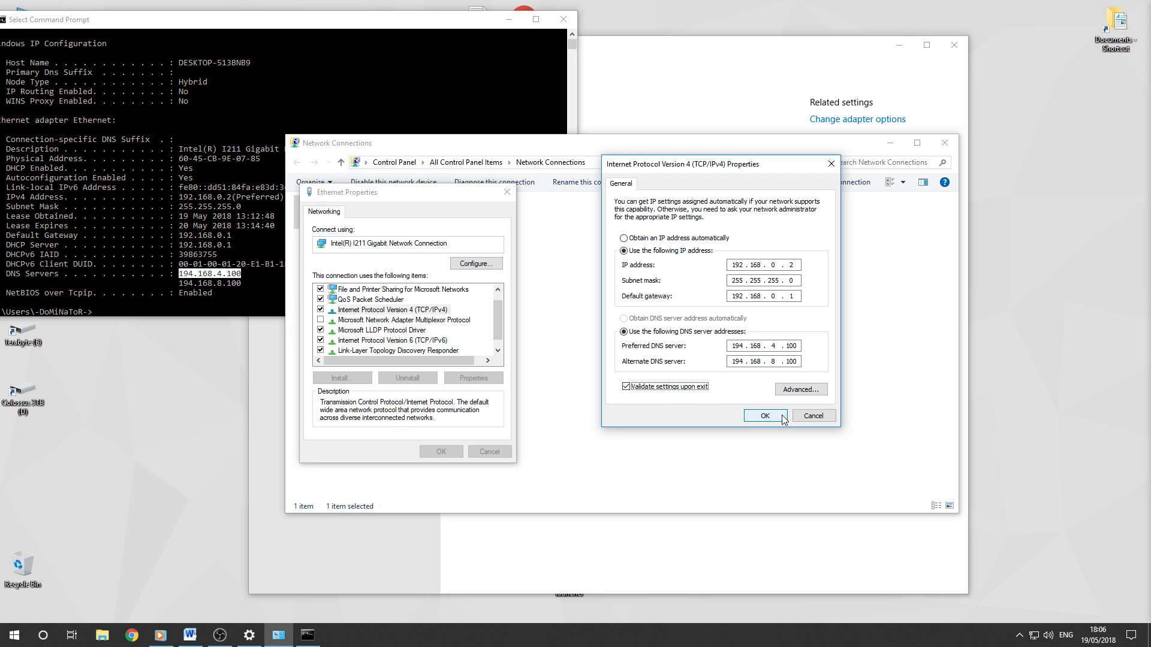
click(801, 390)
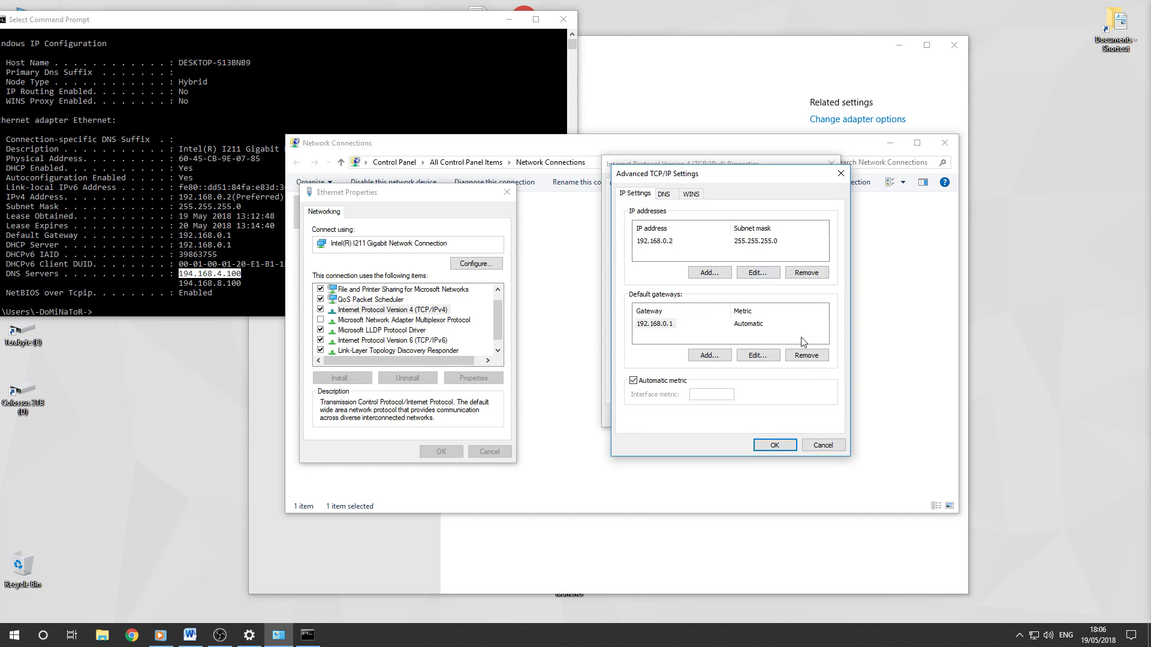
click(825, 444)
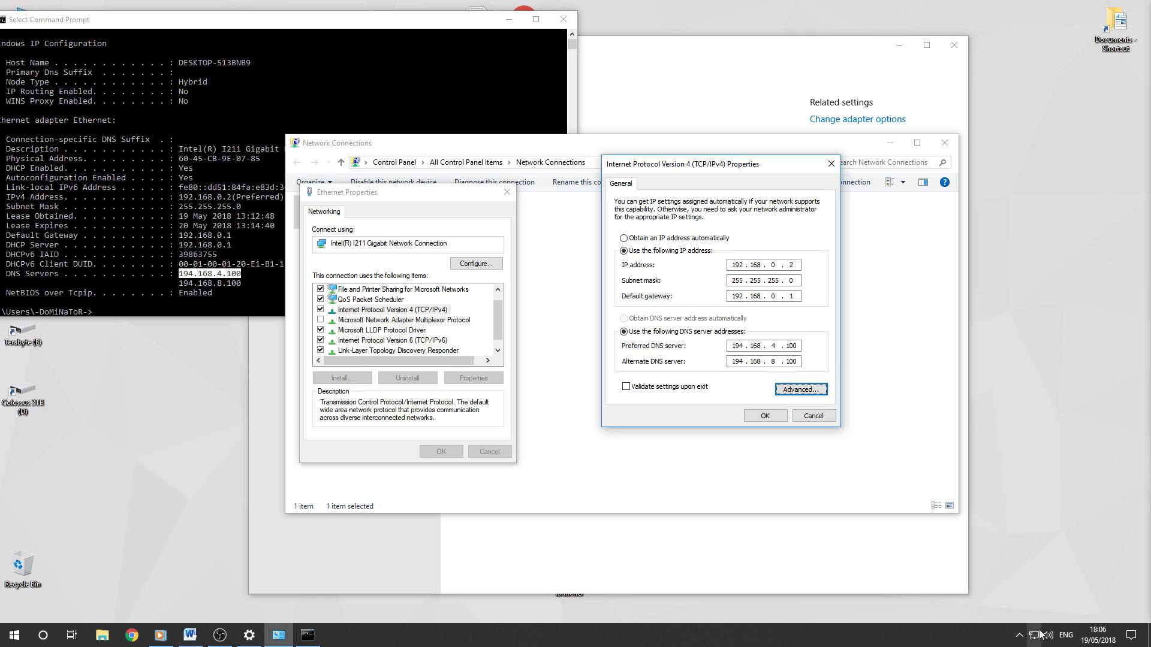
Switch the IP and DNS addresses to automatic assignment, and select manual IP and DNS addressing again
click(645, 238)
click(663, 320)
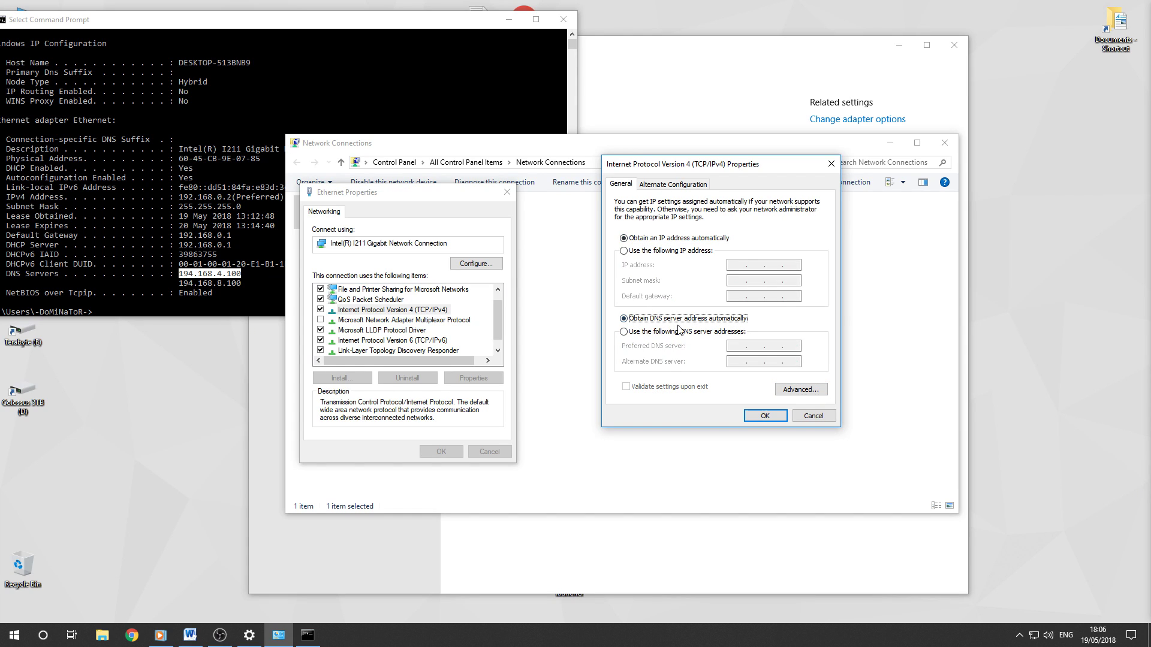
click(645, 332)
click(657, 250)
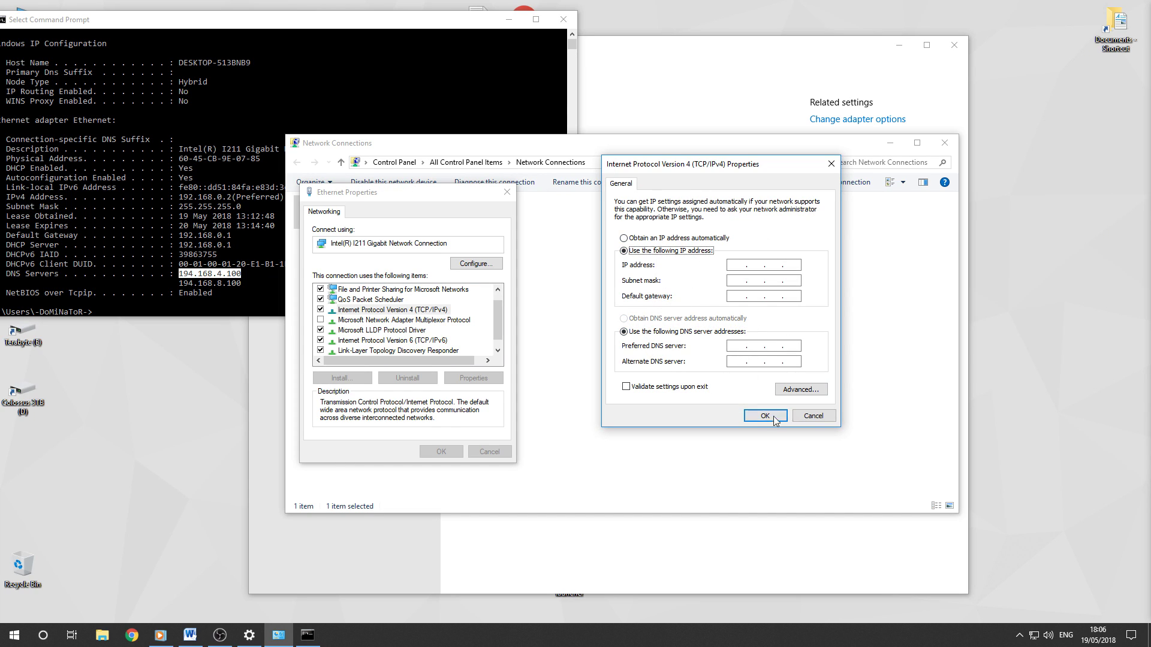
Close the Command Prompt window after pointing out the listed IPv4 address
click(240, 211)
click(229, 198)
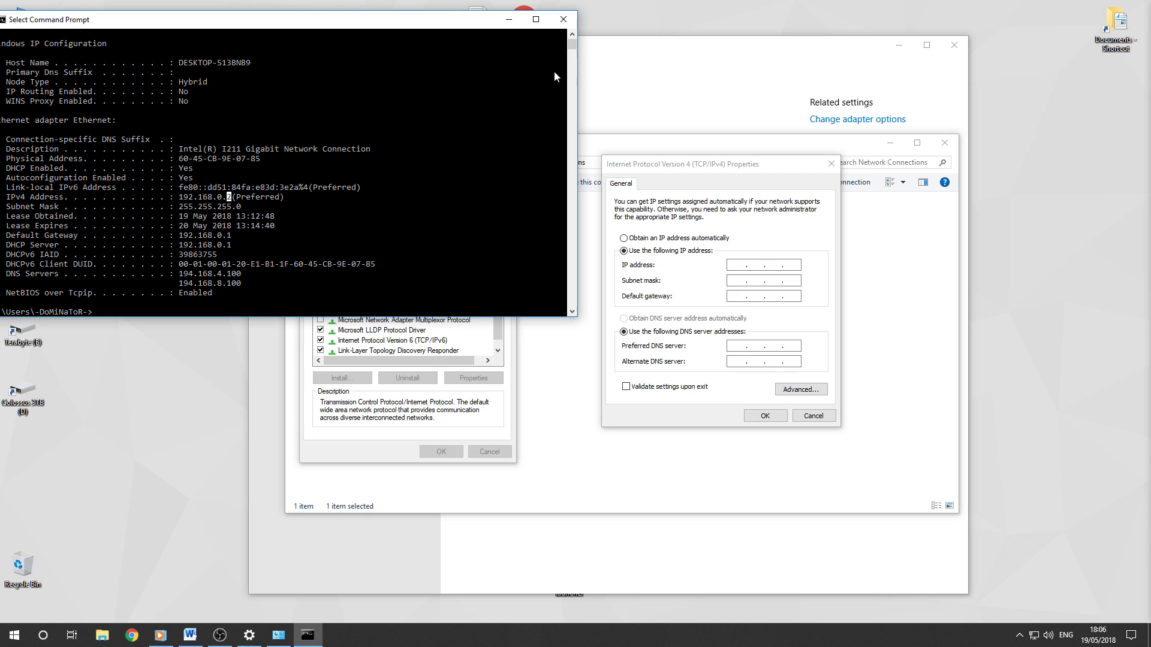
click(563, 19)
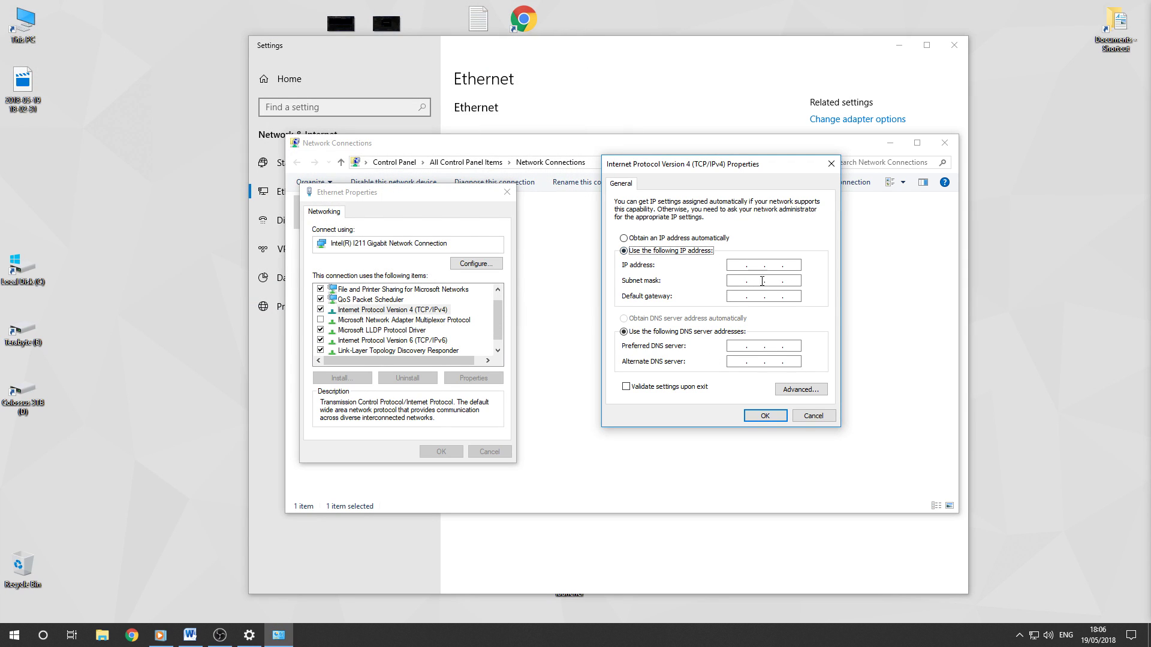
Discard the manual IPv4 settings and close the Ethernet properties, Network Connections and Settings windows
click(818, 416)
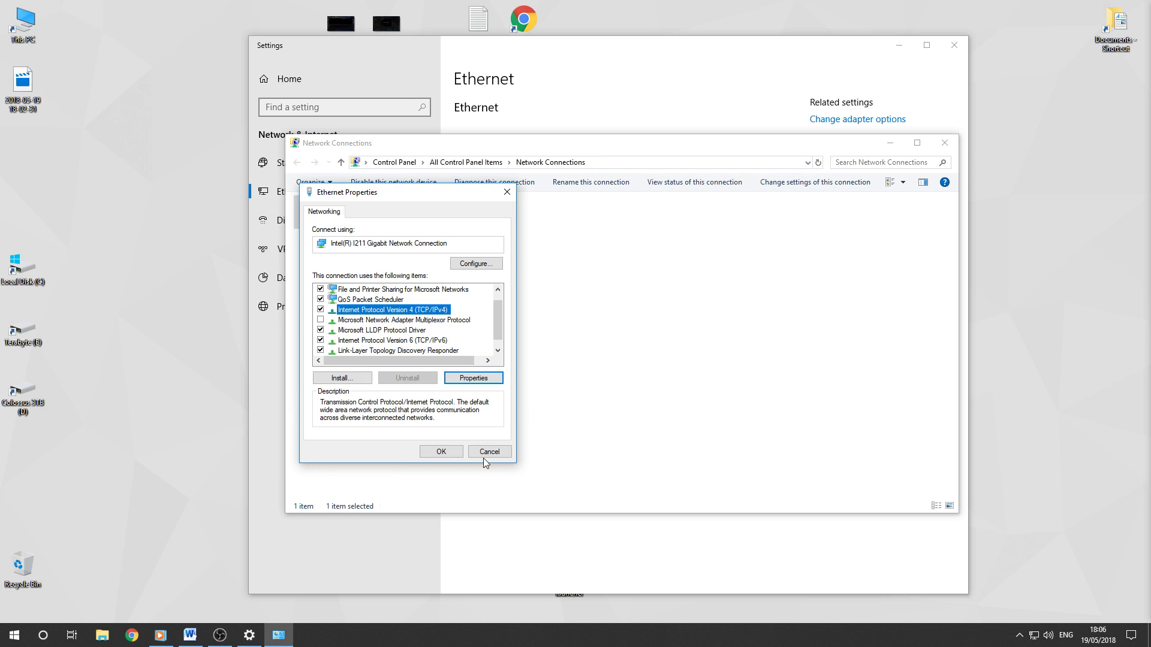
click(441, 451)
click(945, 143)
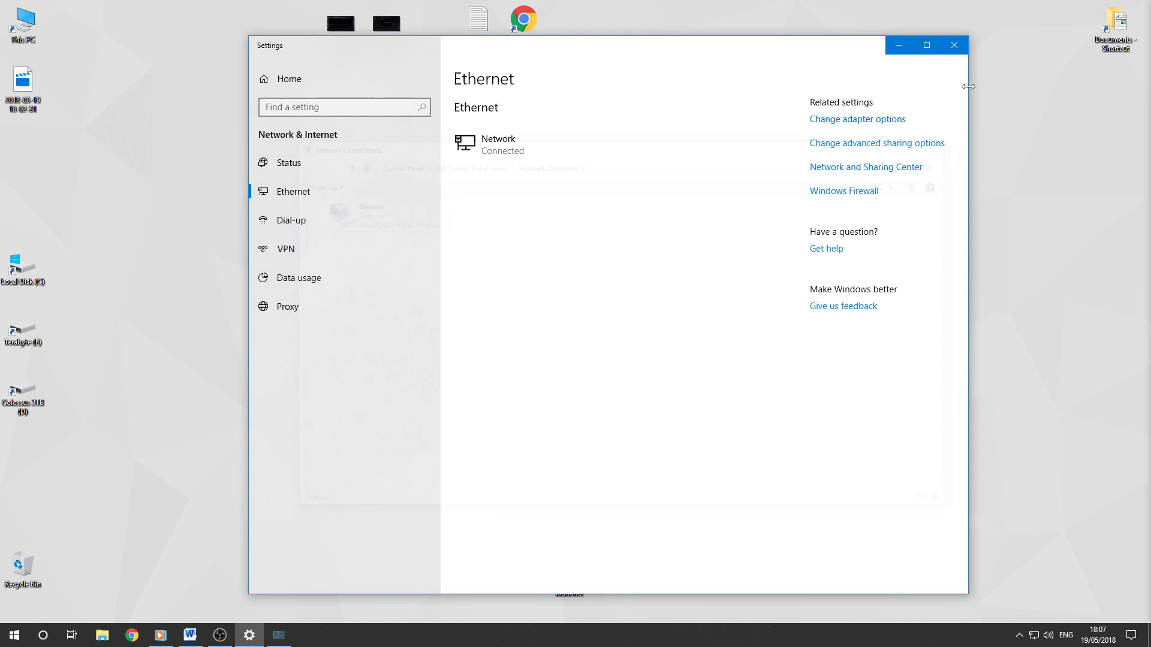
click(954, 45)
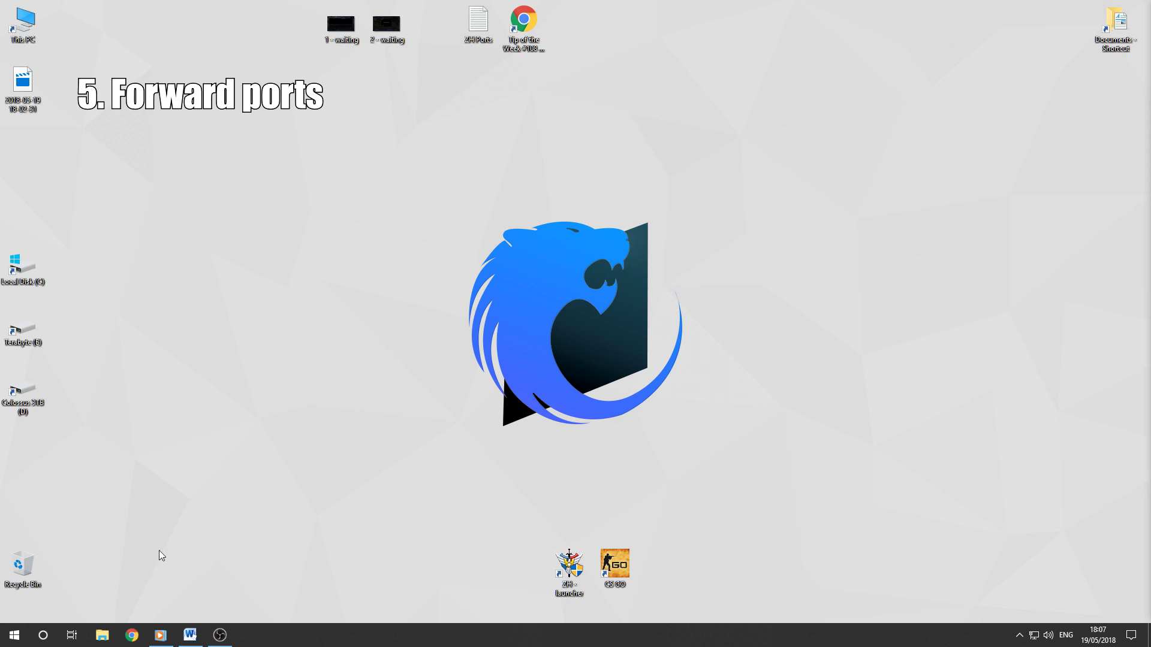
Open Chrome and go to the router's settings page at 192.168.0.1
click(137, 637)
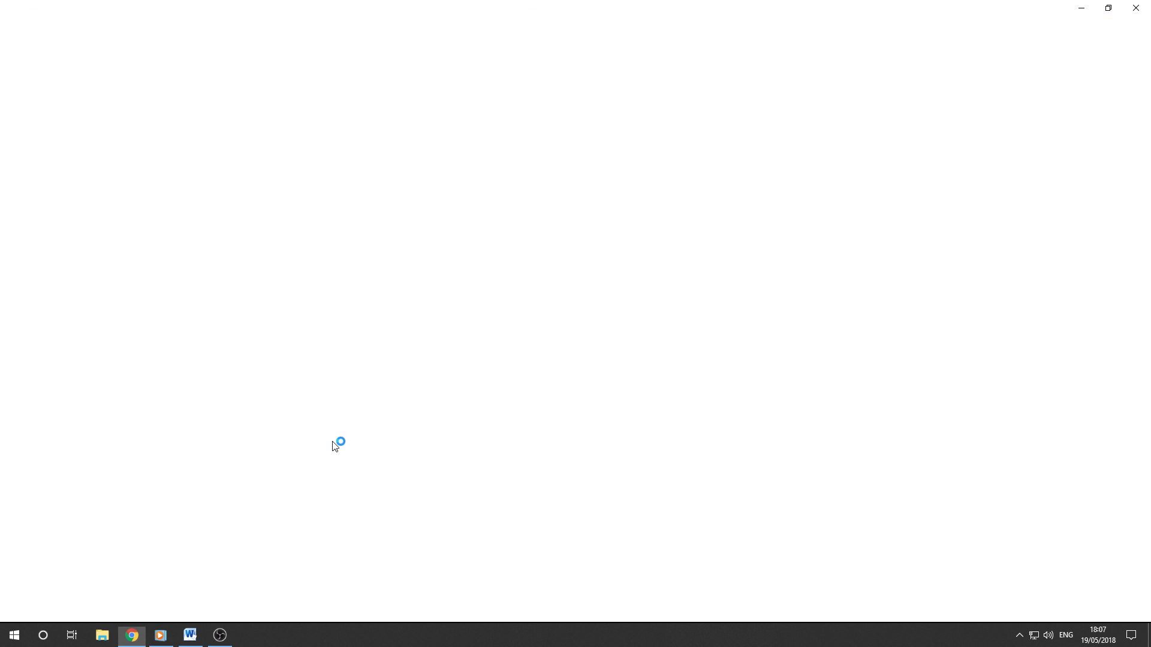
text(192.168.0.1)
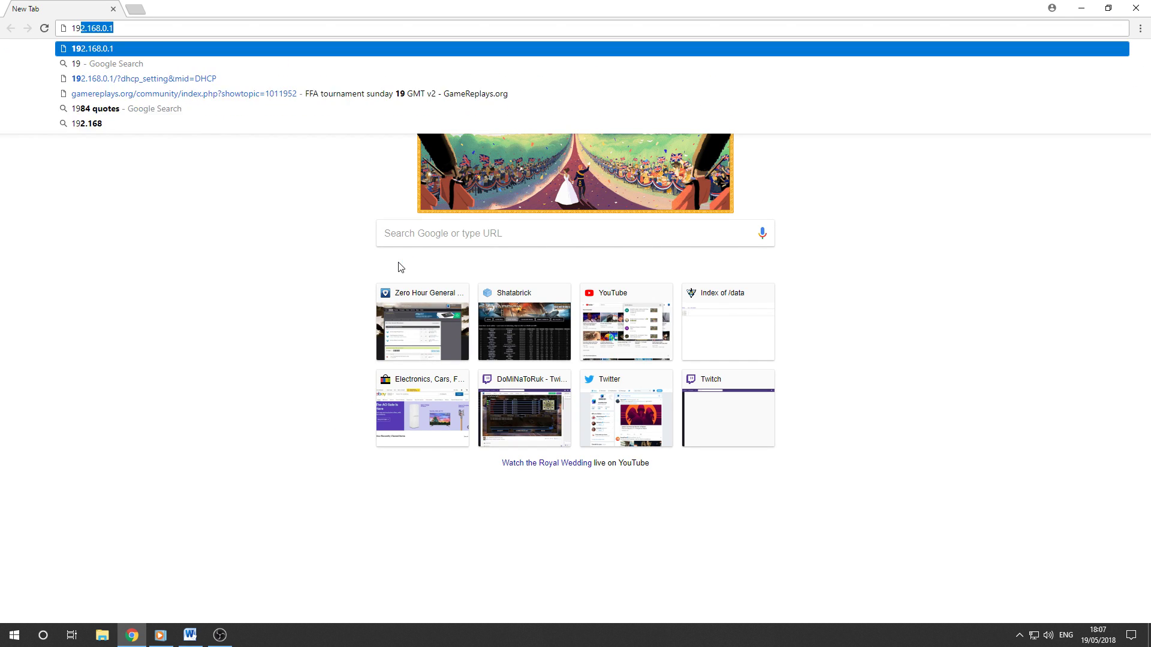
key(Return)
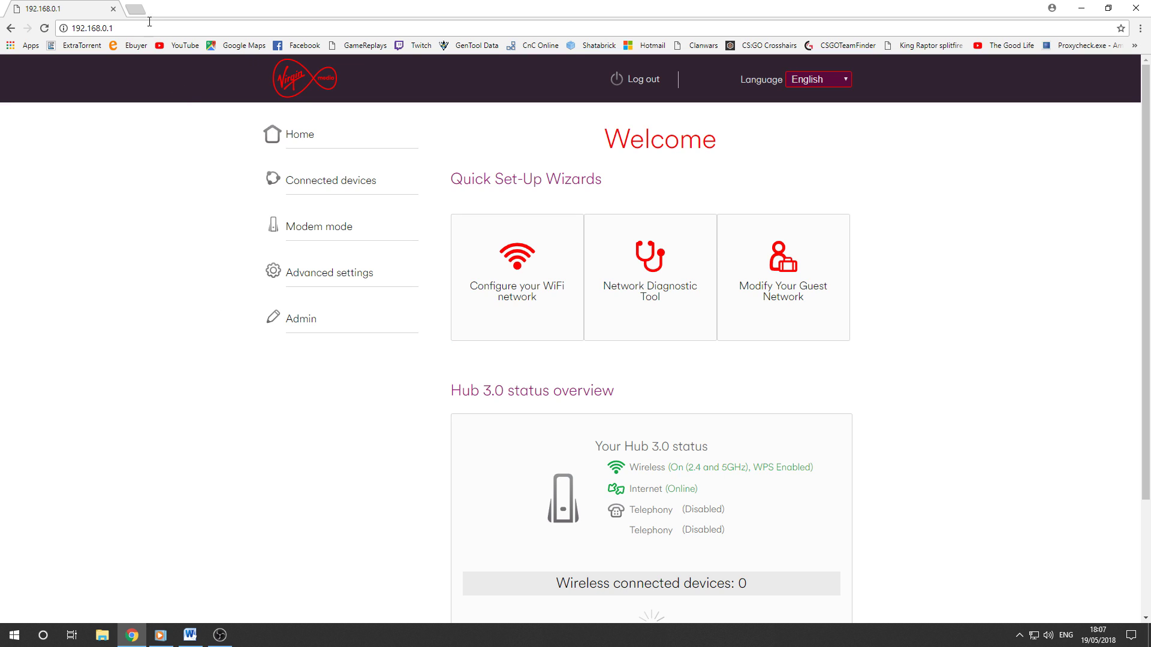
Open portforward.com in a new browser tab and go to its list of all routers
click(135, 9)
text(port)
key(Return)
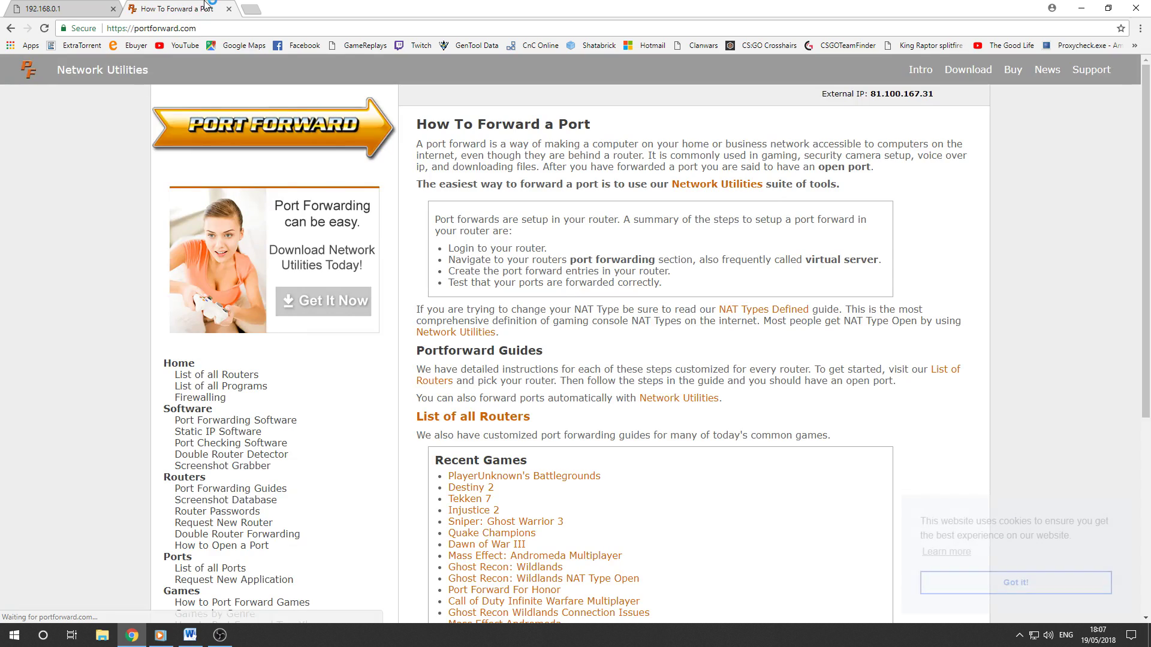
click(238, 380)
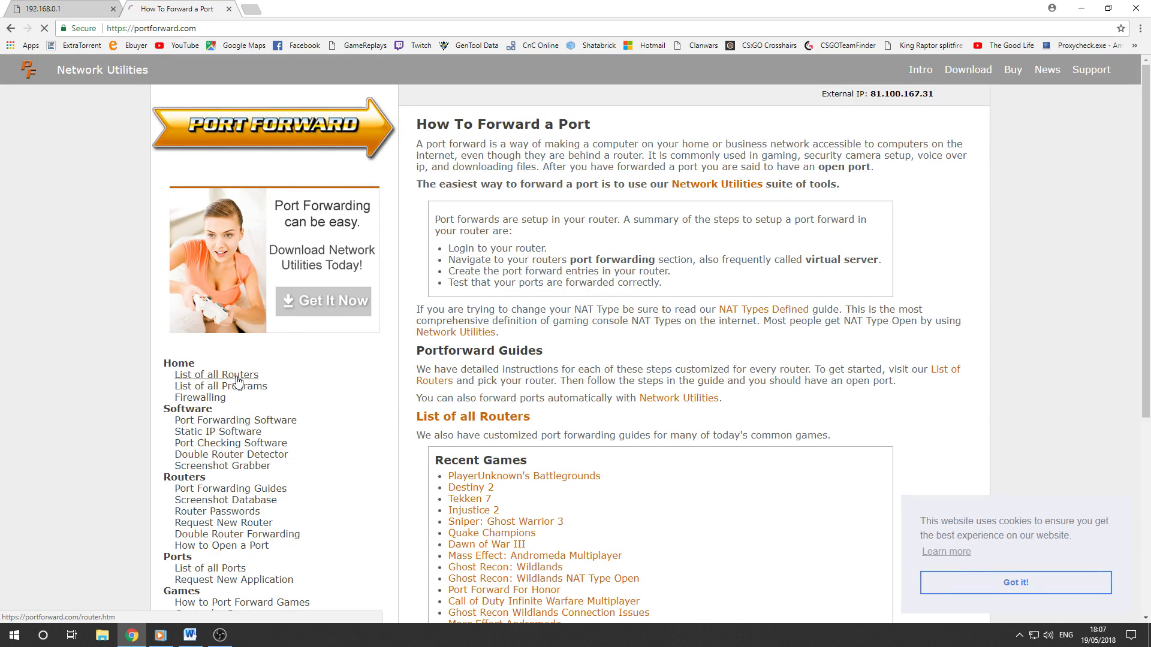
Find Virgin Media in the router list and open its port forwarding guides, dismissing the Network Utilities advert
scroll(677, 378, down, 20)
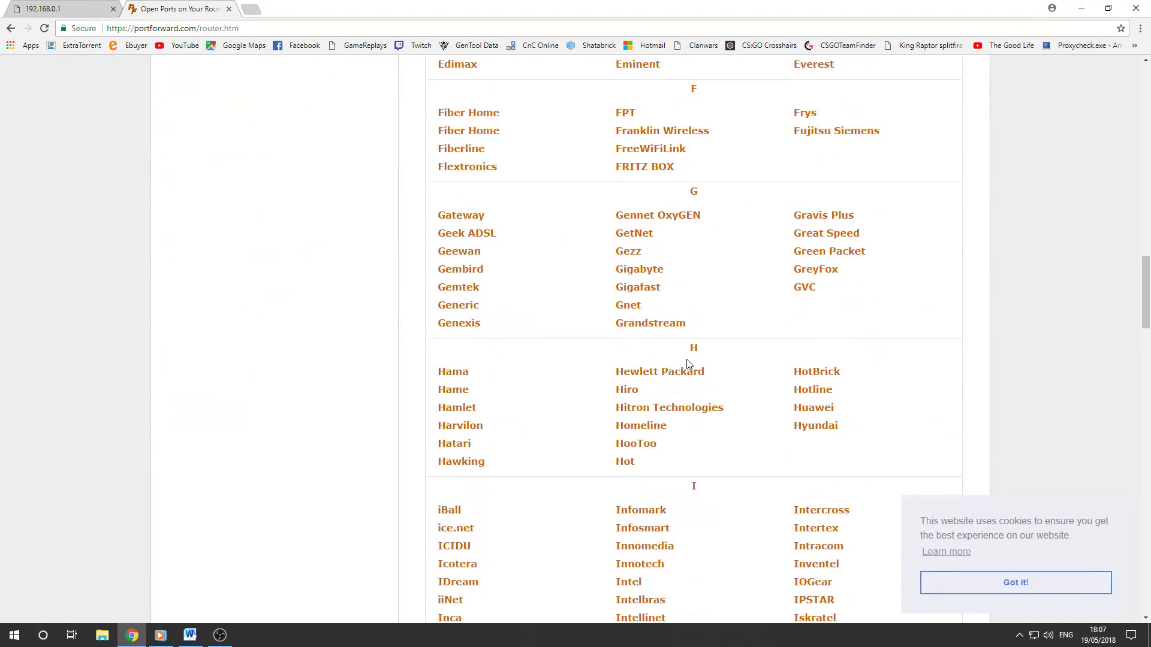
scroll(685, 360, down, 10)
key(ctrl+f)
text(virgin)
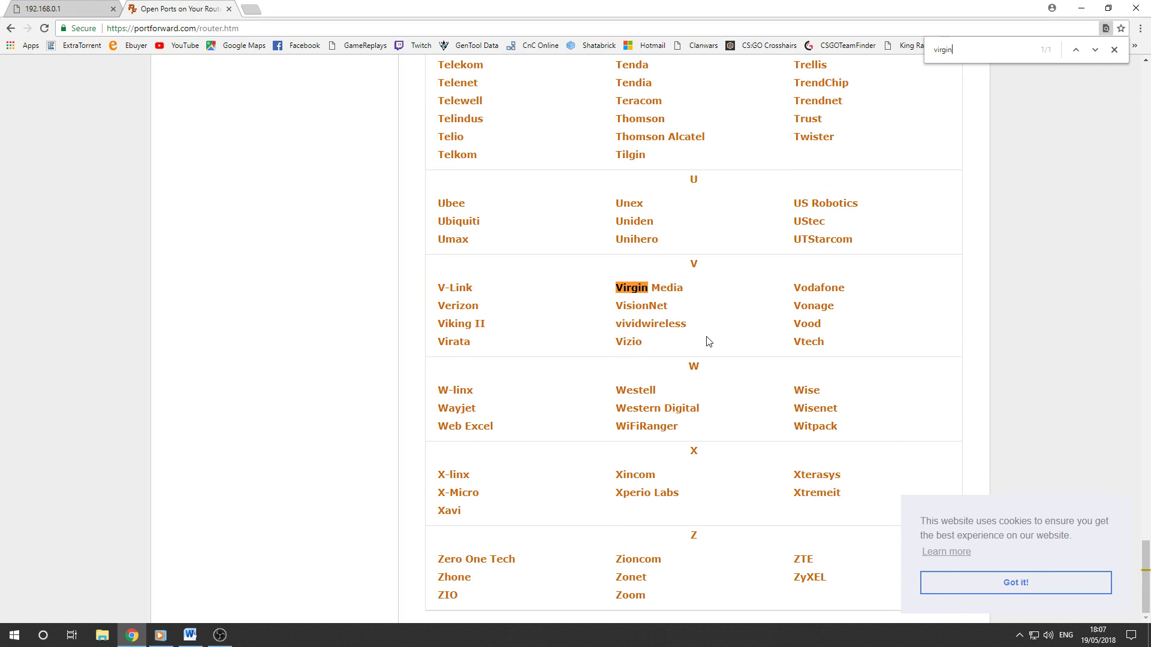
click(666, 288)
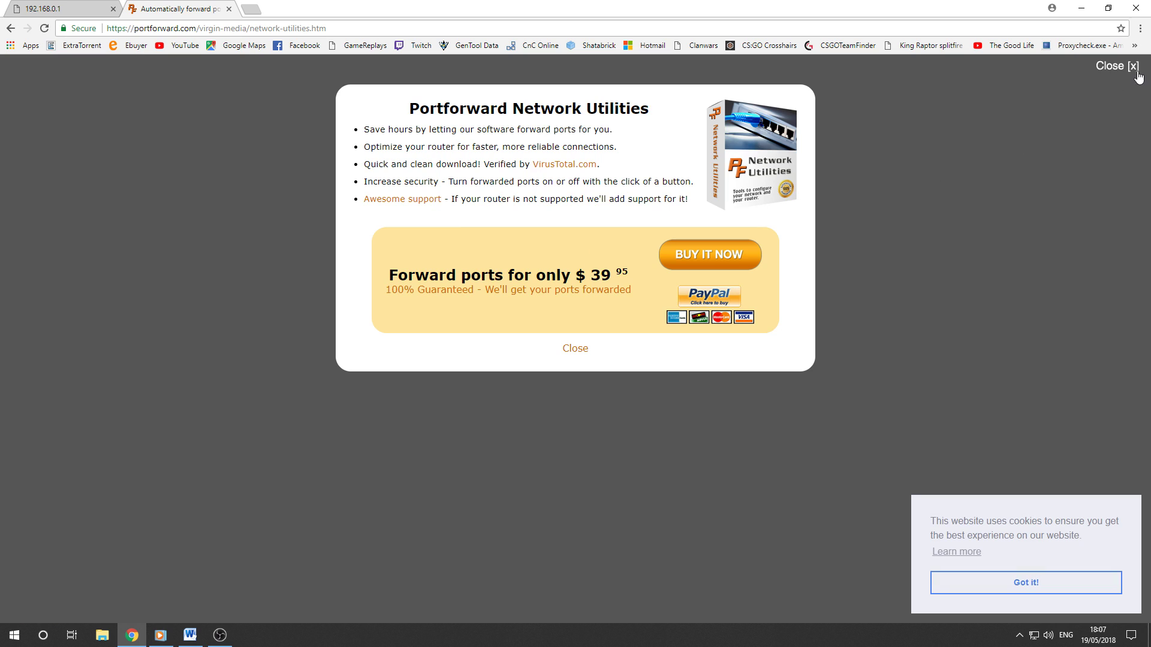
click(1113, 72)
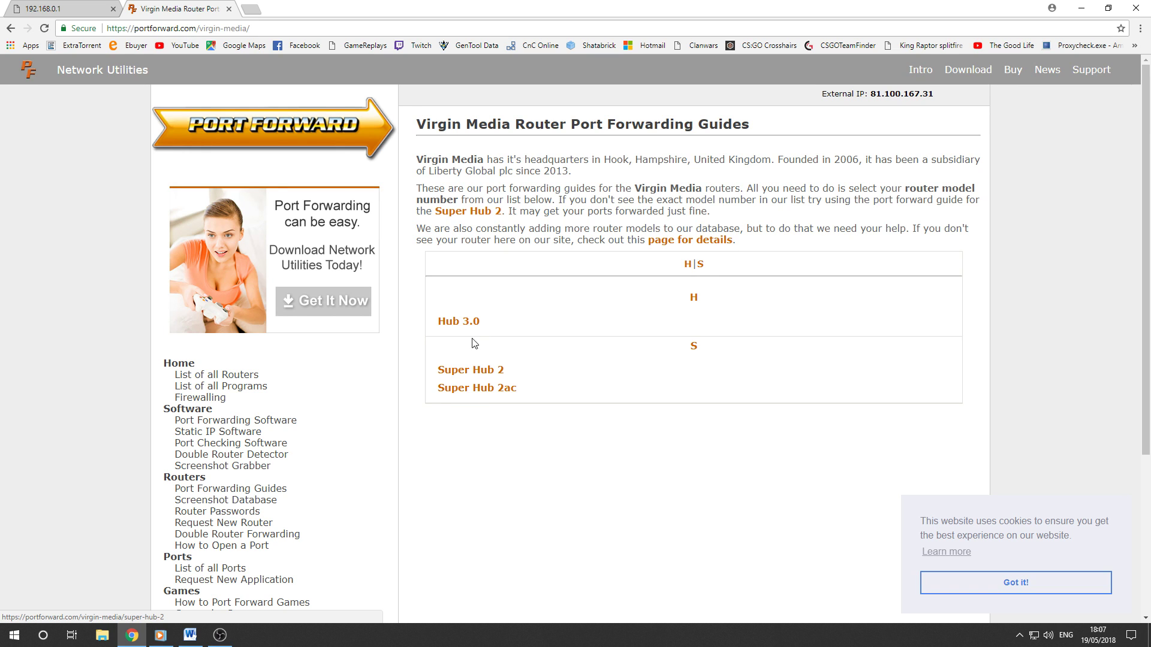
Open the Hub 3.0 port forwarding guide, skim through its instructions and close the guide's browser tab
click(473, 329)
scroll(638, 357, down, 8)
scroll(639, 359, down, 20)
scroll(639, 360, down, 8)
scroll(621, 345, up, 20)
scroll(708, 352, up, 20)
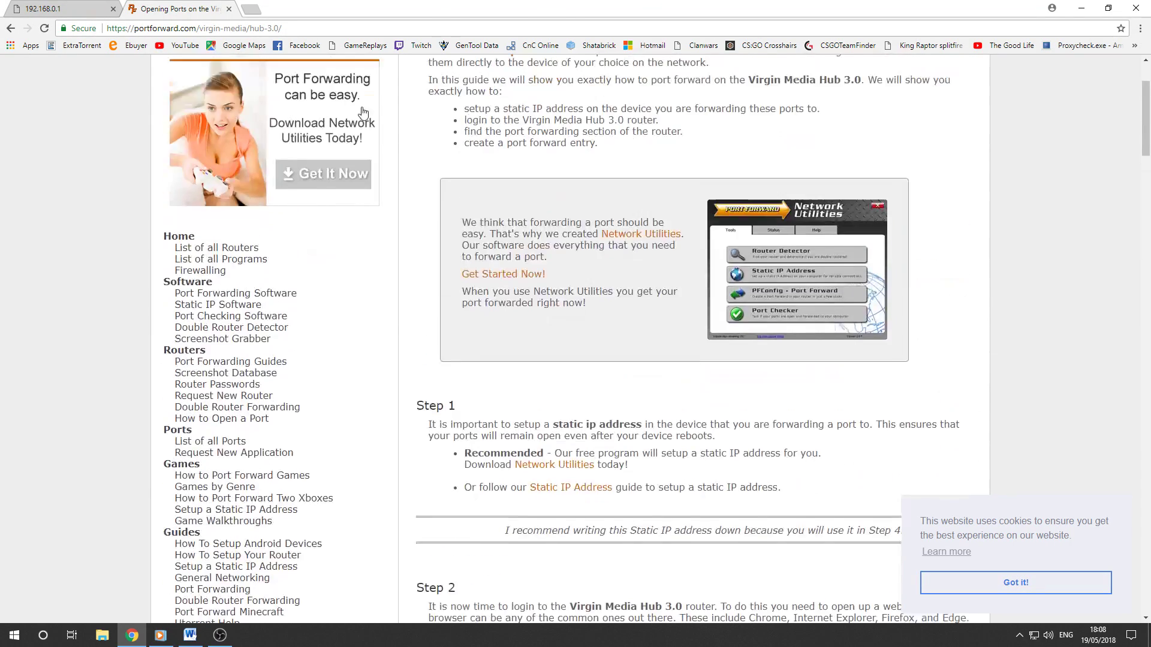
scroll(373, 117, up, 3)
click(229, 10)
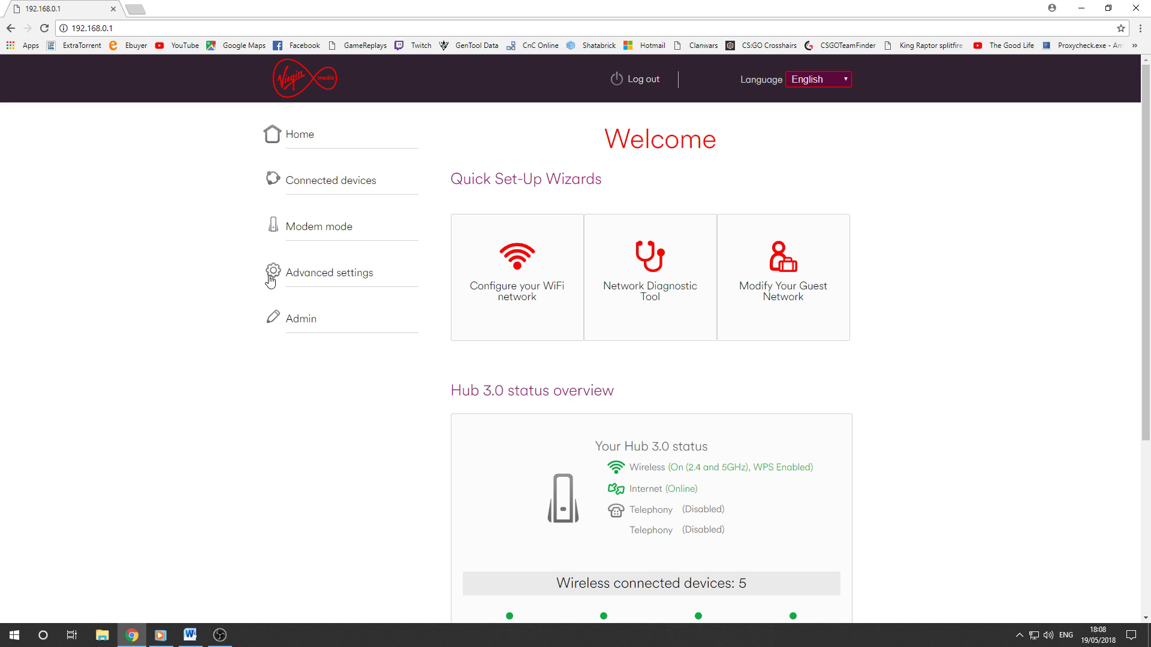
Open the router's port forwarding page within the advanced security settings
click(349, 277)
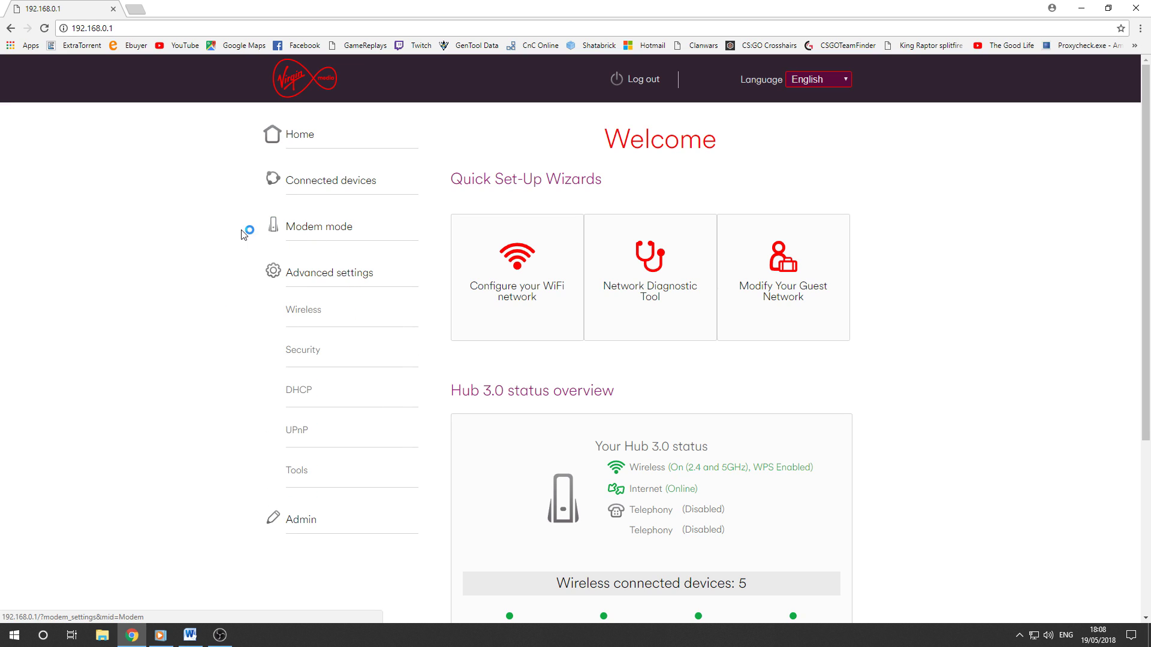
click(303, 353)
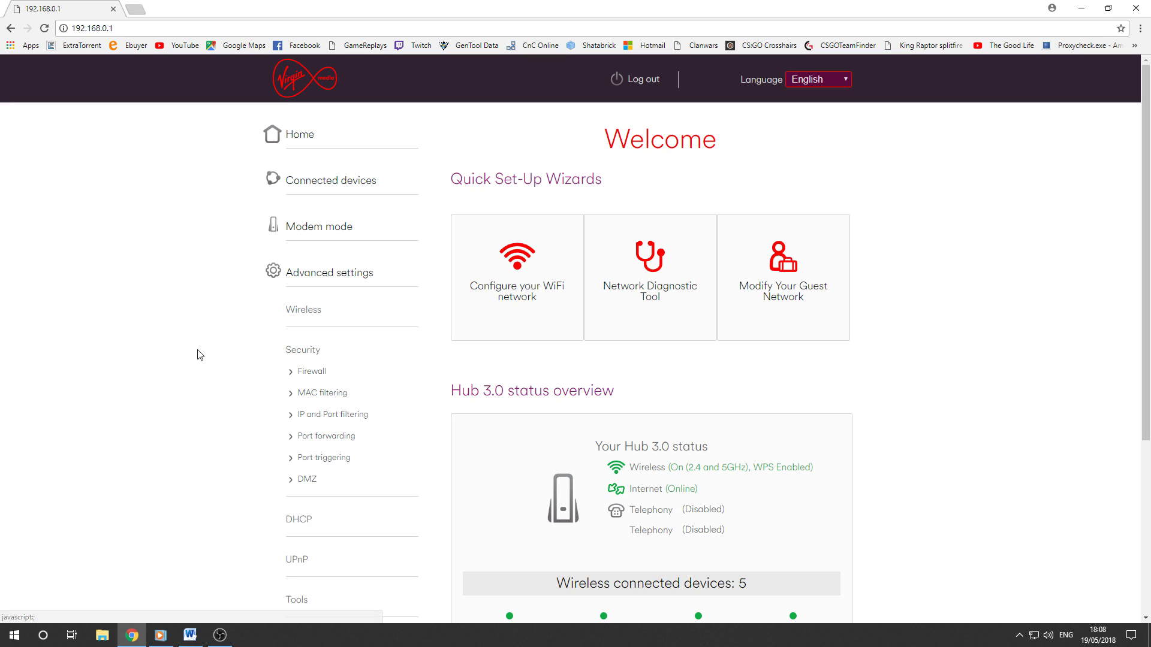
scroll(311, 354, down, 2)
click(332, 318)
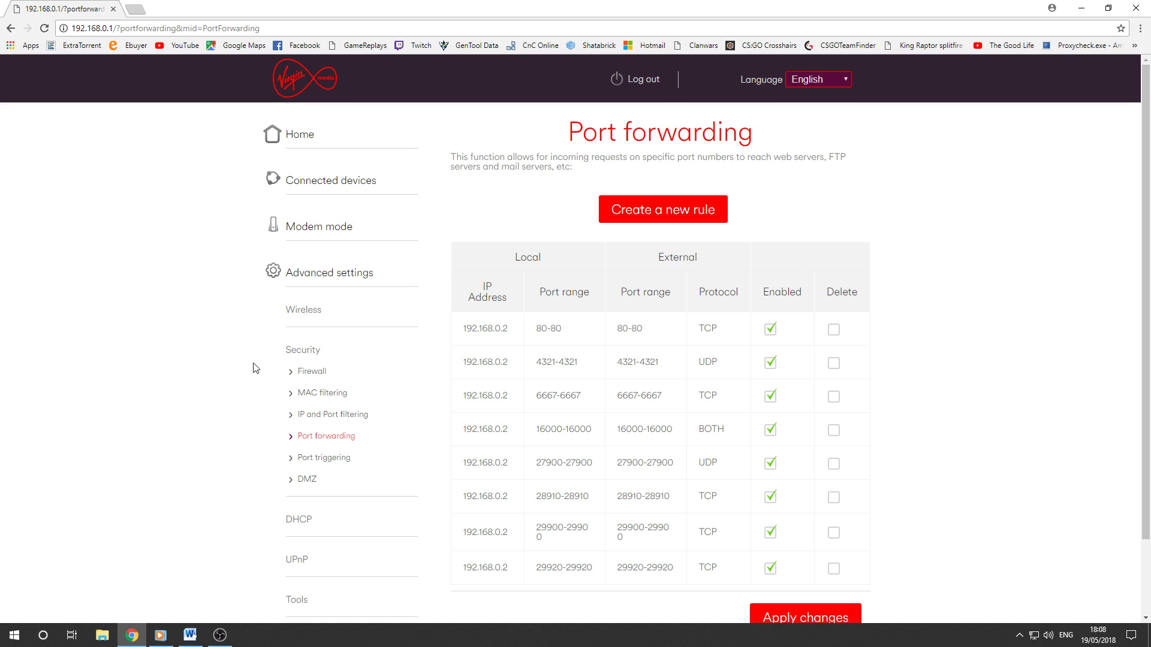
scroll(265, 421, down, 2)
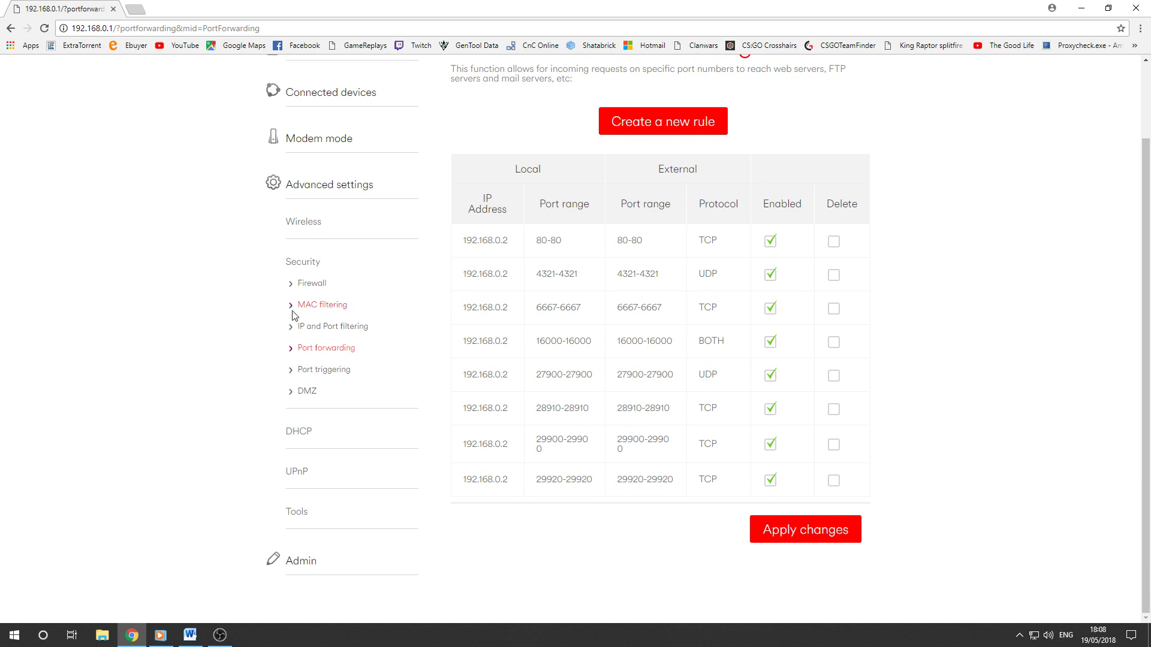
Open the ZH Ports text file from the desktop, go through its TCP and UDP ports, and return to the maximized browser
drag(627, 7, 602, 103)
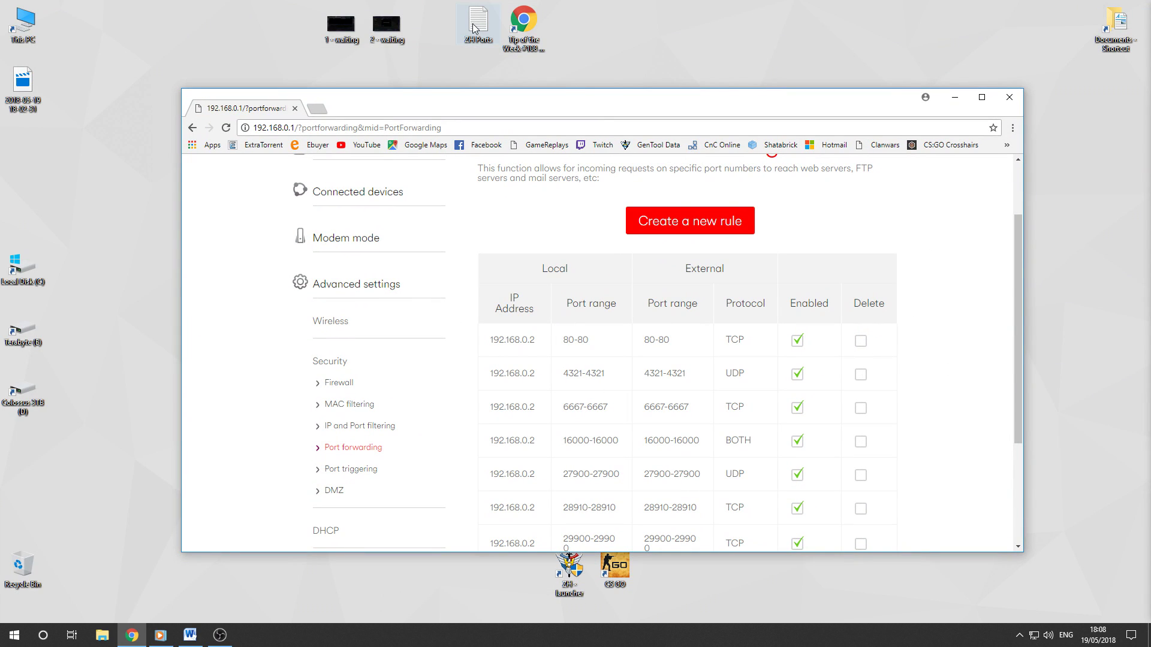
double_click(481, 34)
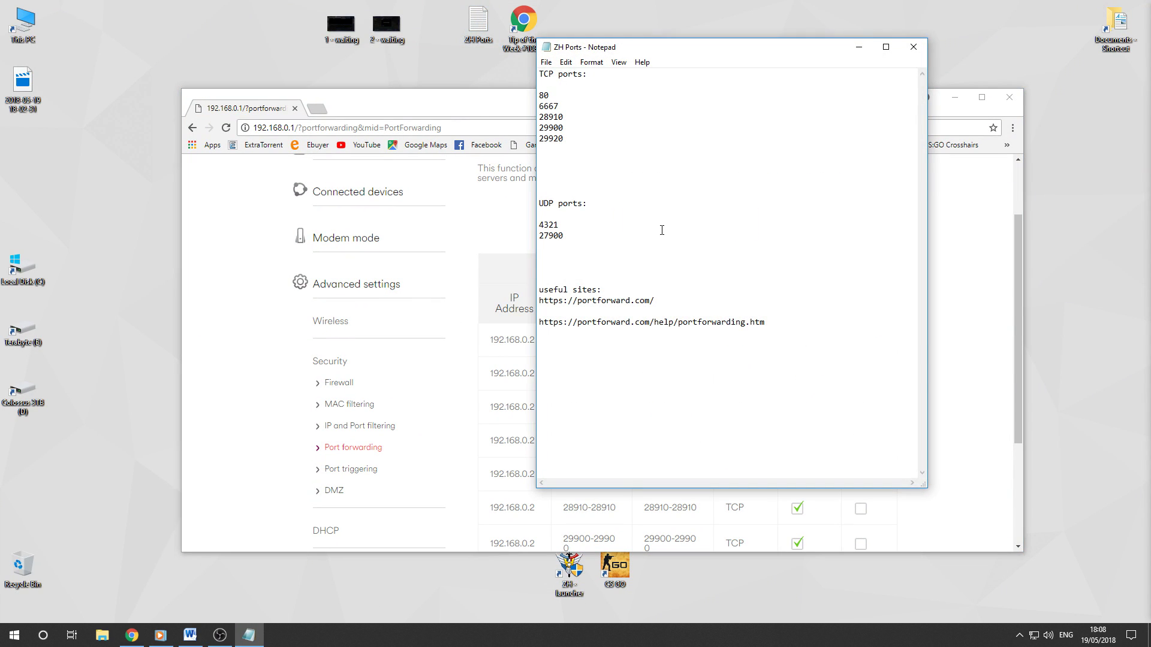
drag(703, 56, 595, 66)
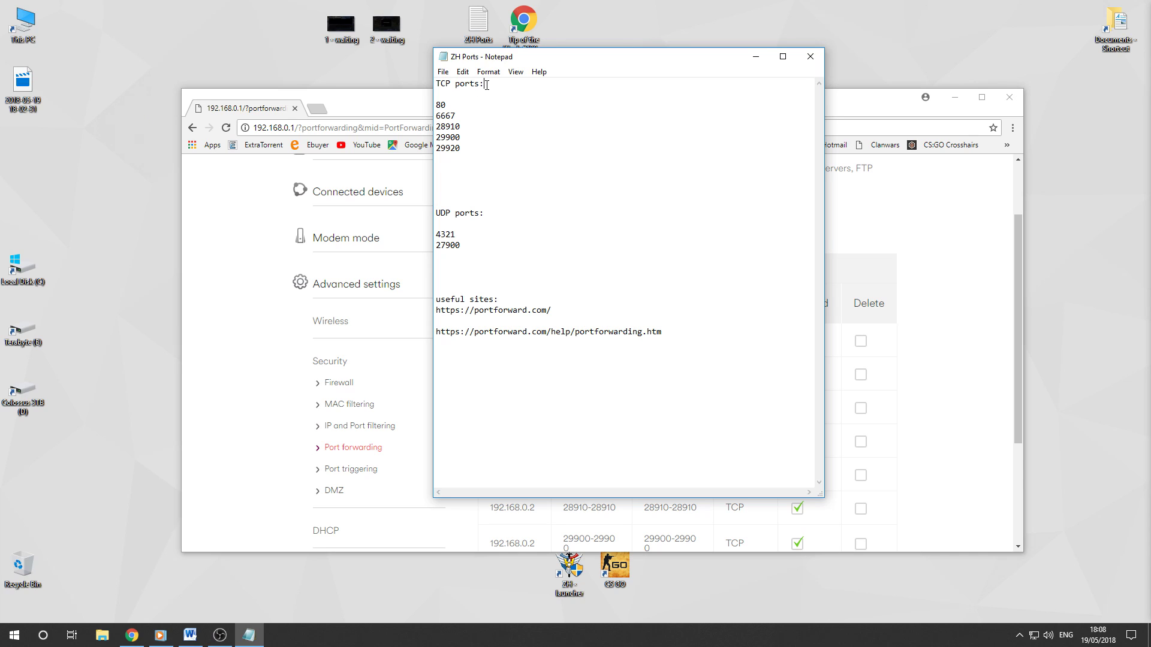
double_click(447, 115)
double_click(447, 126)
double_click(448, 137)
double_click(447, 148)
click(490, 212)
drag(472, 237, 413, 247)
click(754, 59)
double_click(704, 100)
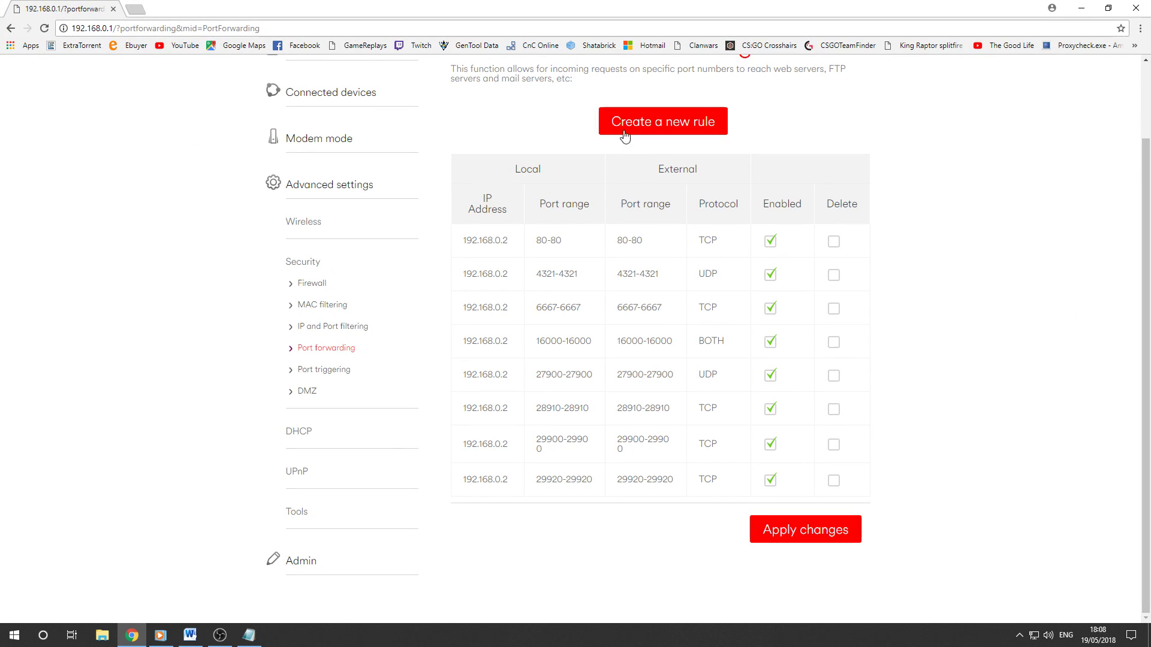
Look over the existing port forwarding rules and start a new rule for local IP 192.168.0.2
scroll(640, 144, up, 2)
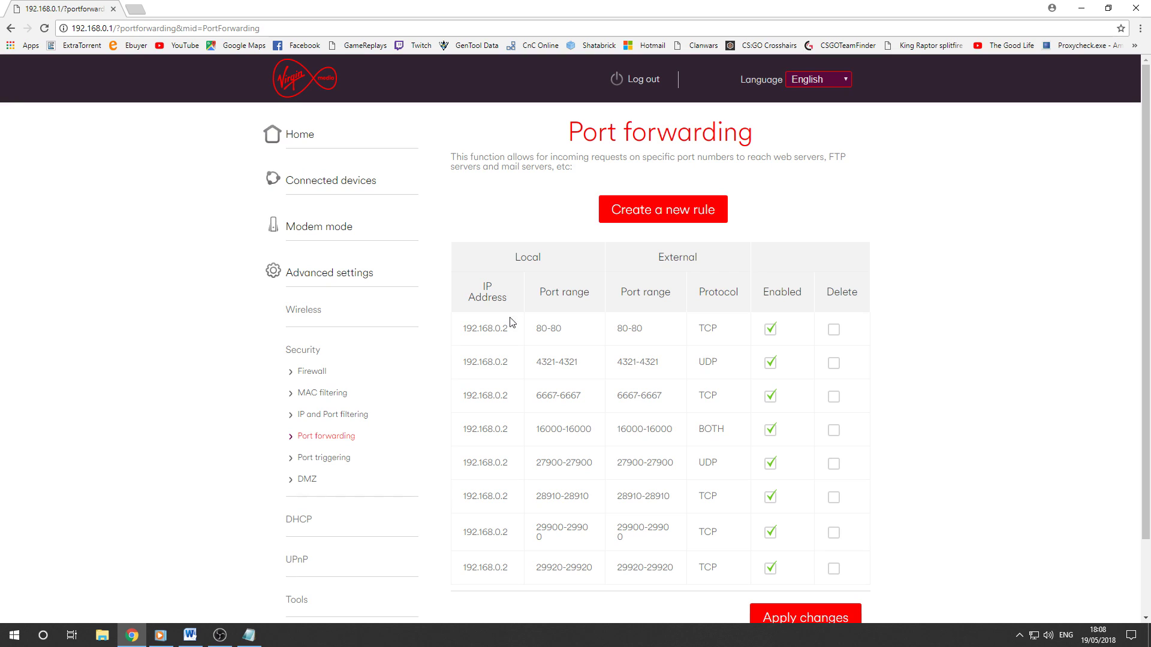
drag(457, 328, 848, 574)
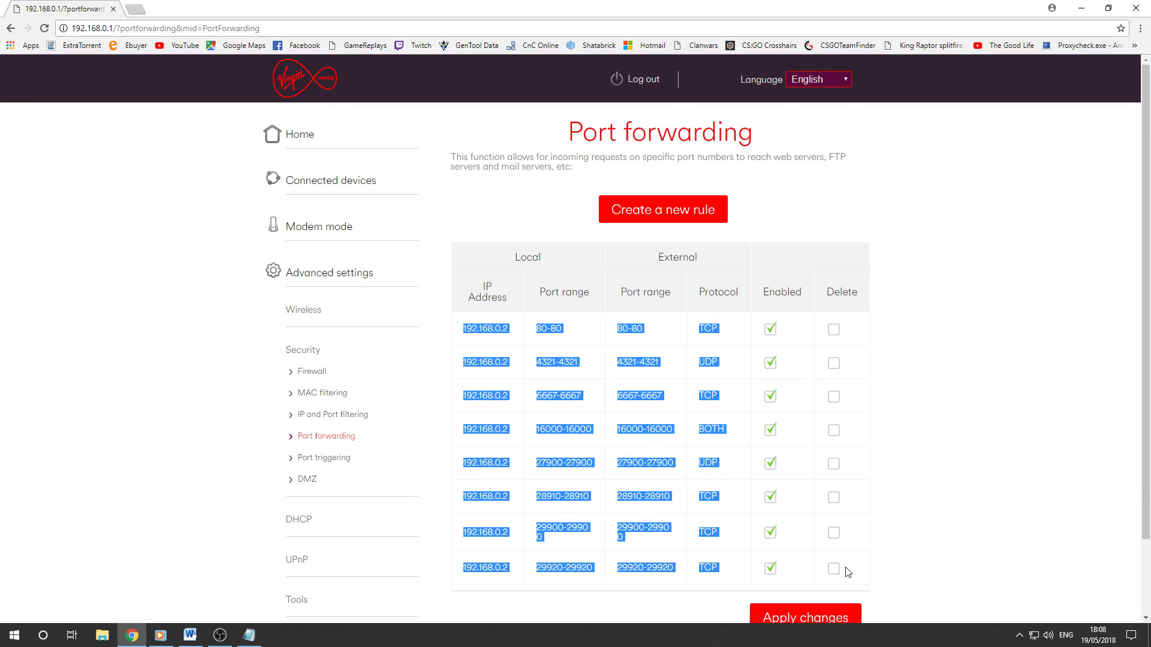
click(883, 470)
click(644, 209)
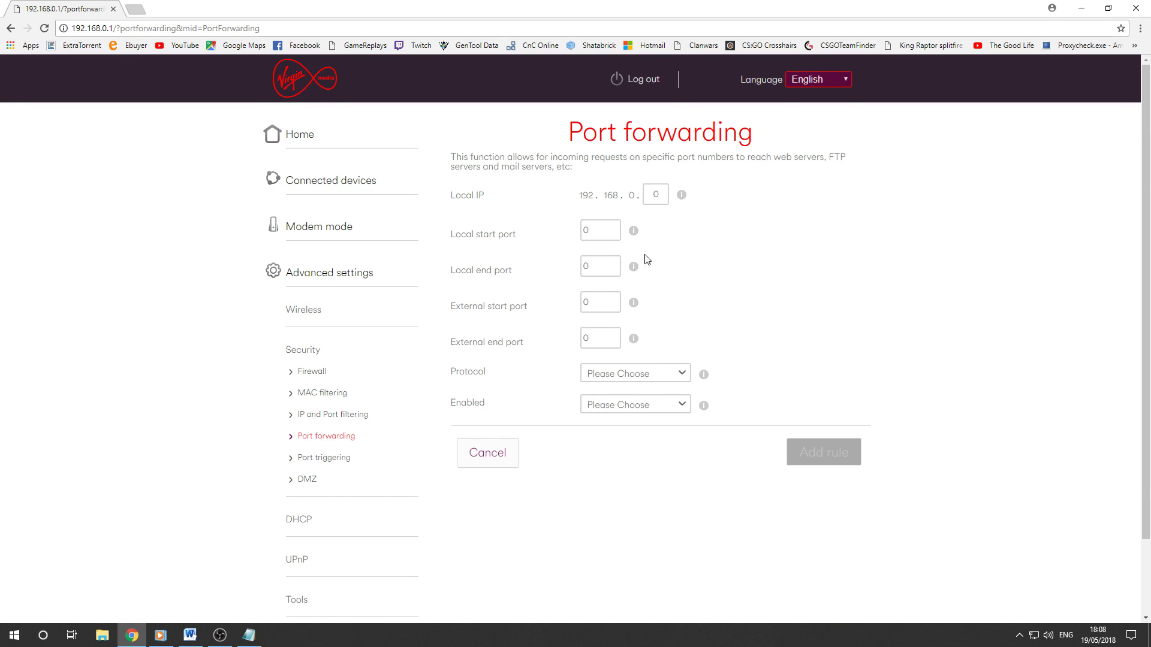
click(656, 201)
text(2)
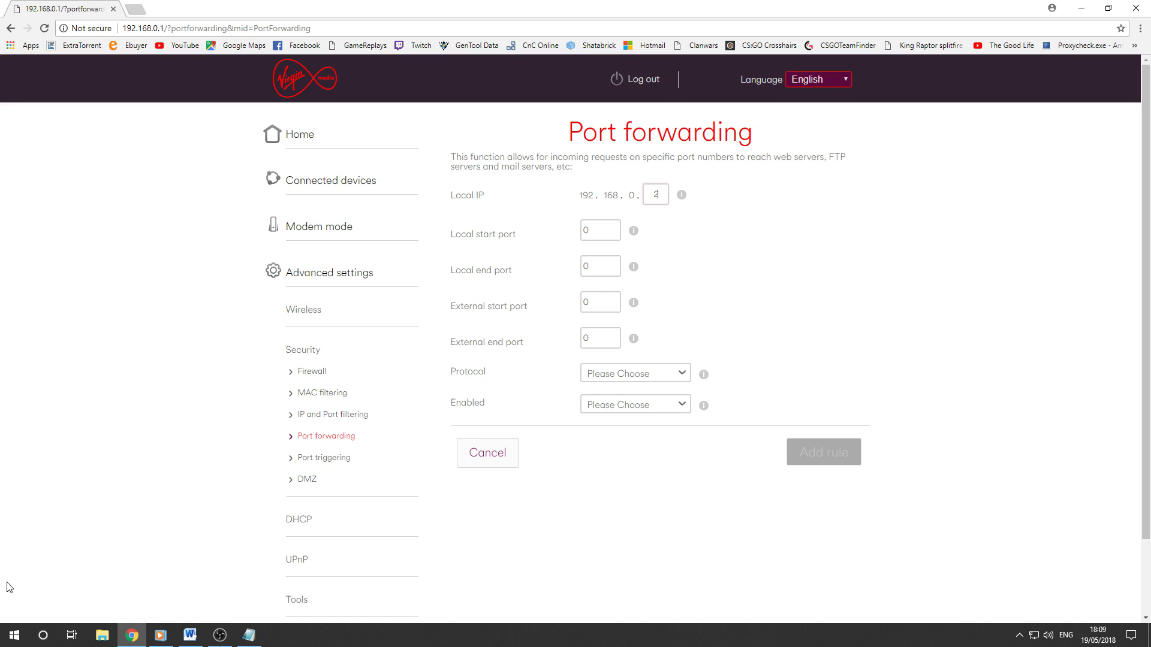
Copy port 80 from the ZH Ports notes into the new rule's local start port
mouse_move(640, 301)
click(622, 239)
drag(614, 231, 512, 232)
click(249, 635)
click(454, 105)
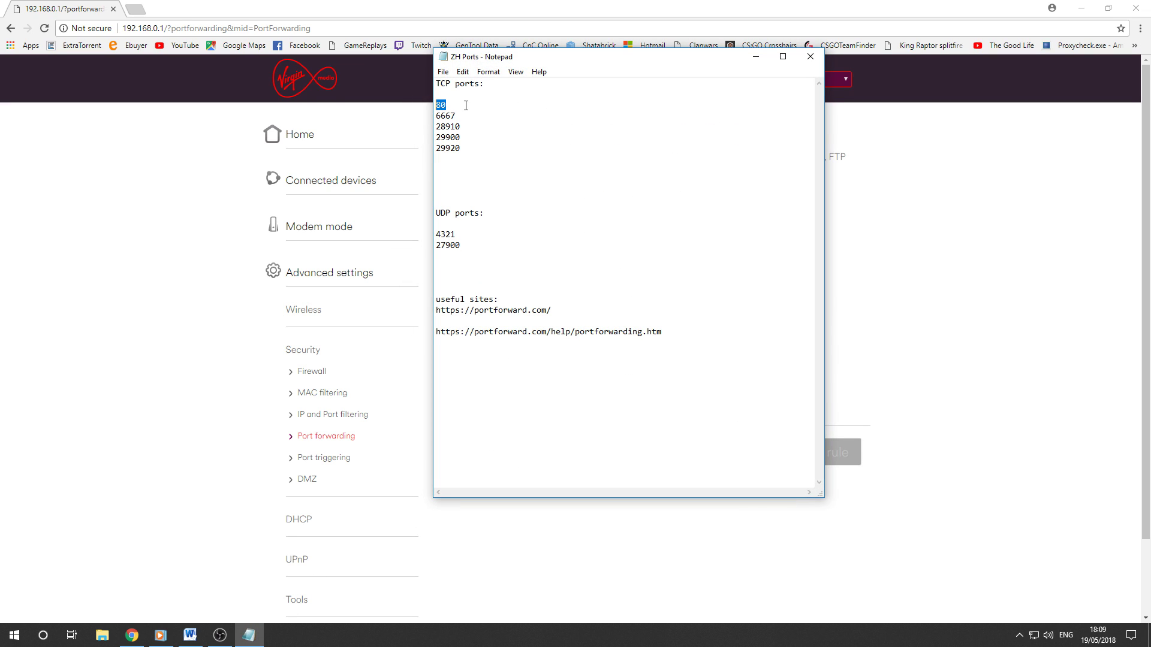
key(ctrl+c)
key(alt+Tab)
key(ctrl+v)
Set the rule's local end port, external start port and external end port to 80
drag(601, 267, 560, 267)
text(8)
key(BackSpace)
text(80)
drag(600, 339, 553, 341)
text(80)
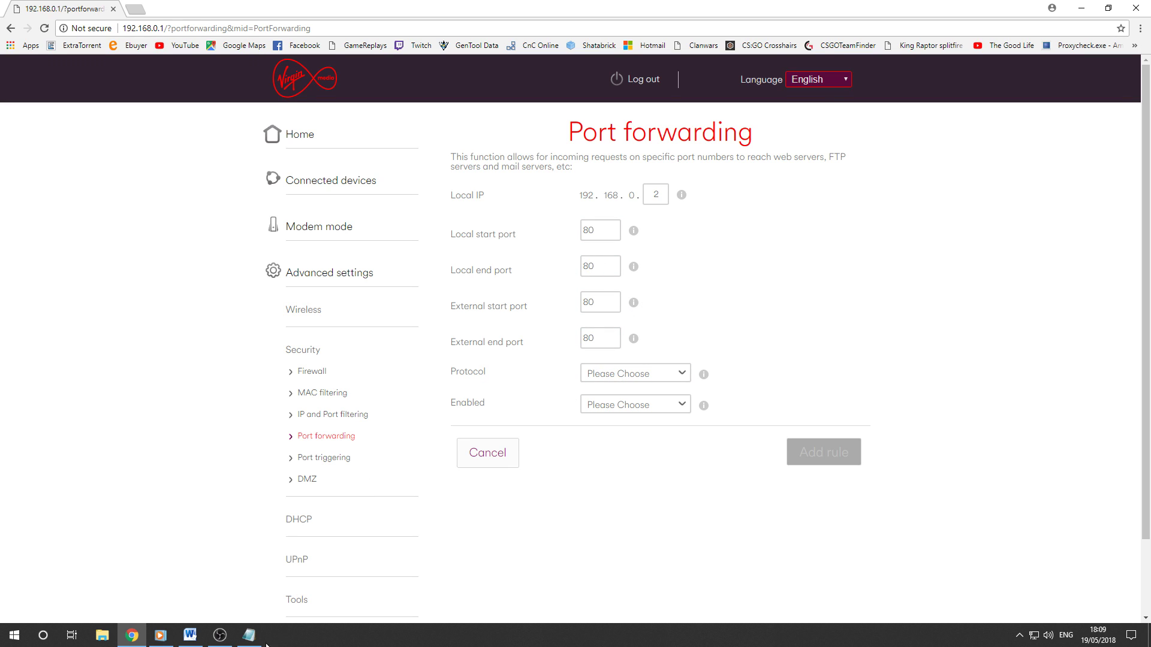
Check the port's protocol in the ZH Ports notes, choose TCP and set Enabled to On, and cancel the rule
click(249, 635)
drag(484, 84, 423, 83)
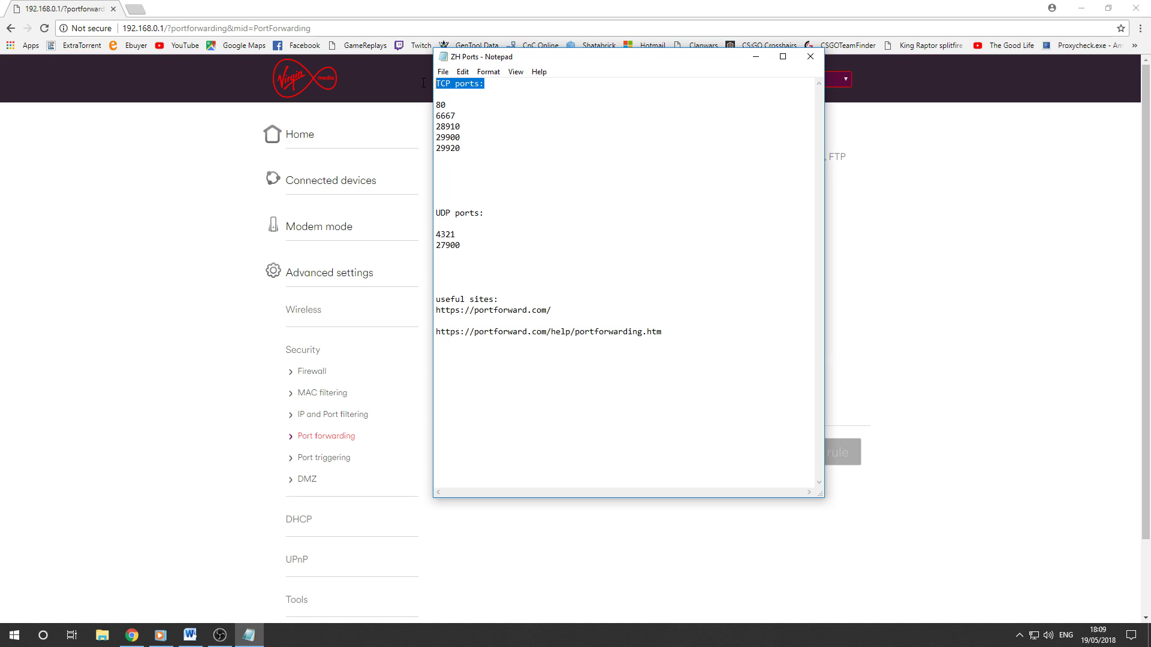
click(895, 257)
click(639, 374)
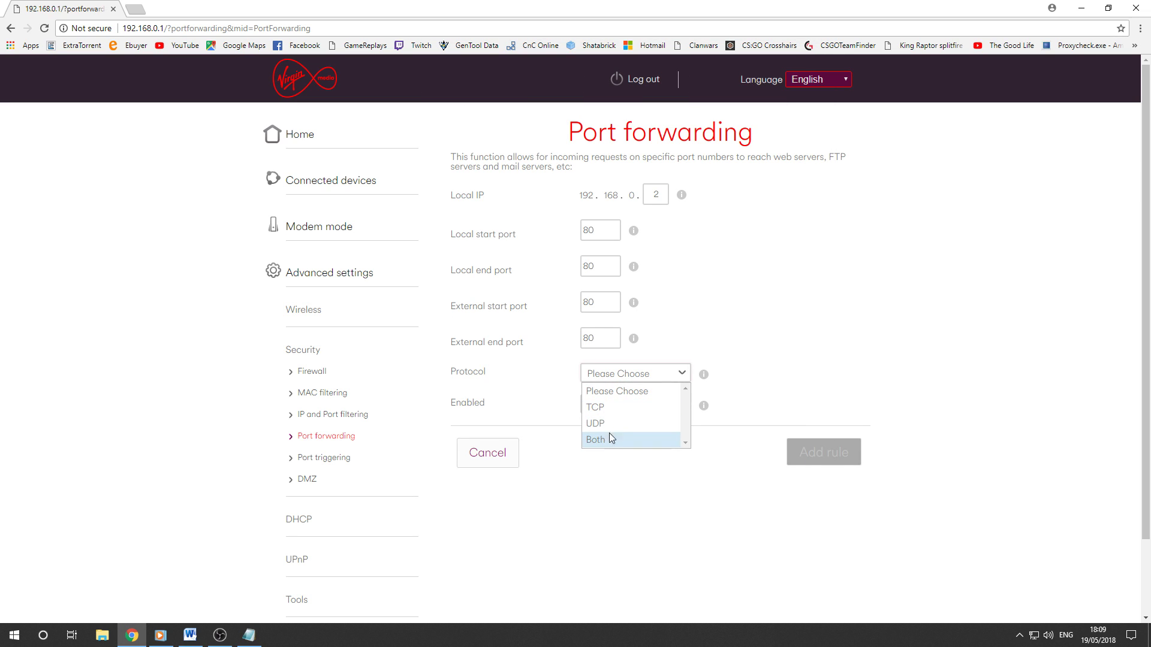
click(617, 408)
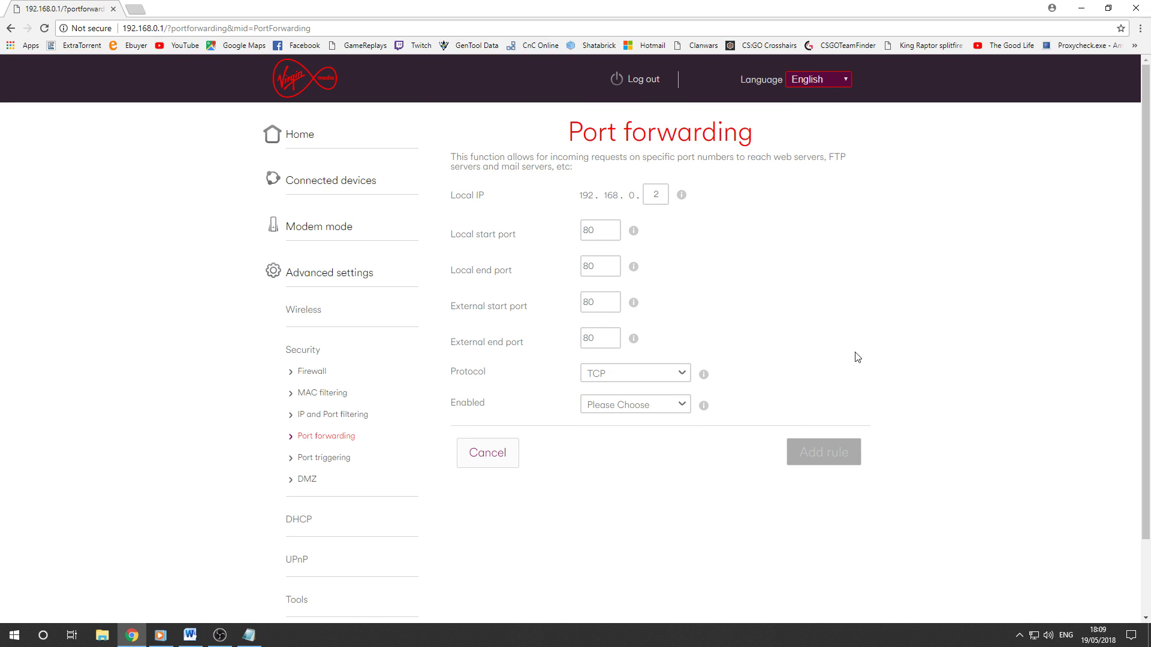
click(627, 376)
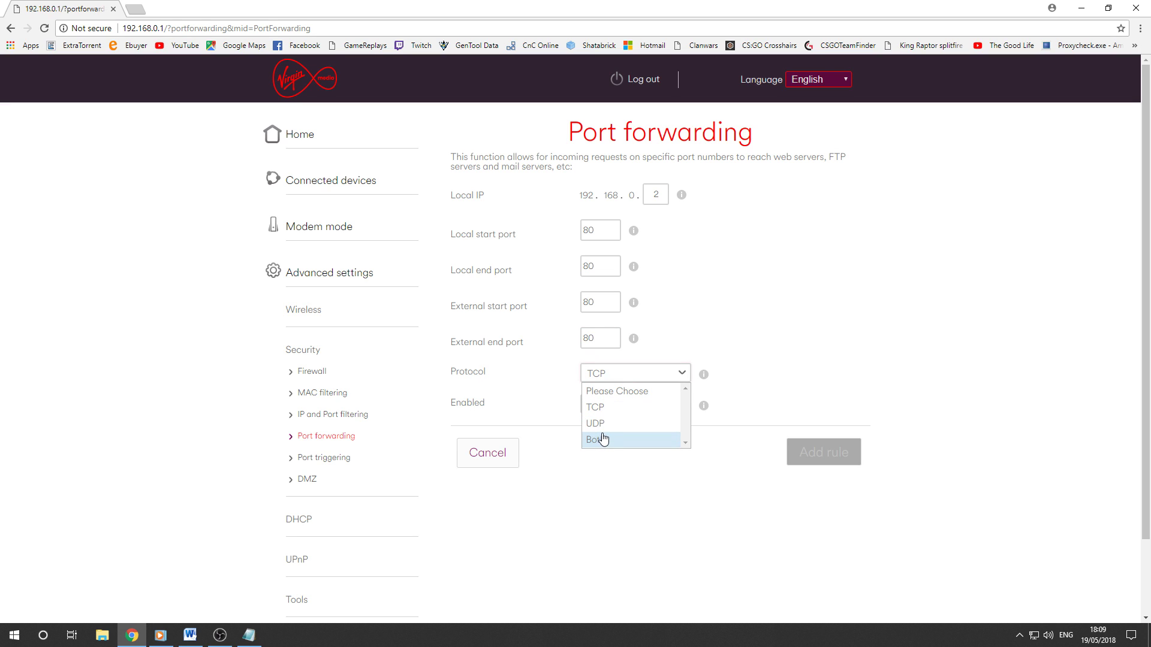
click(604, 414)
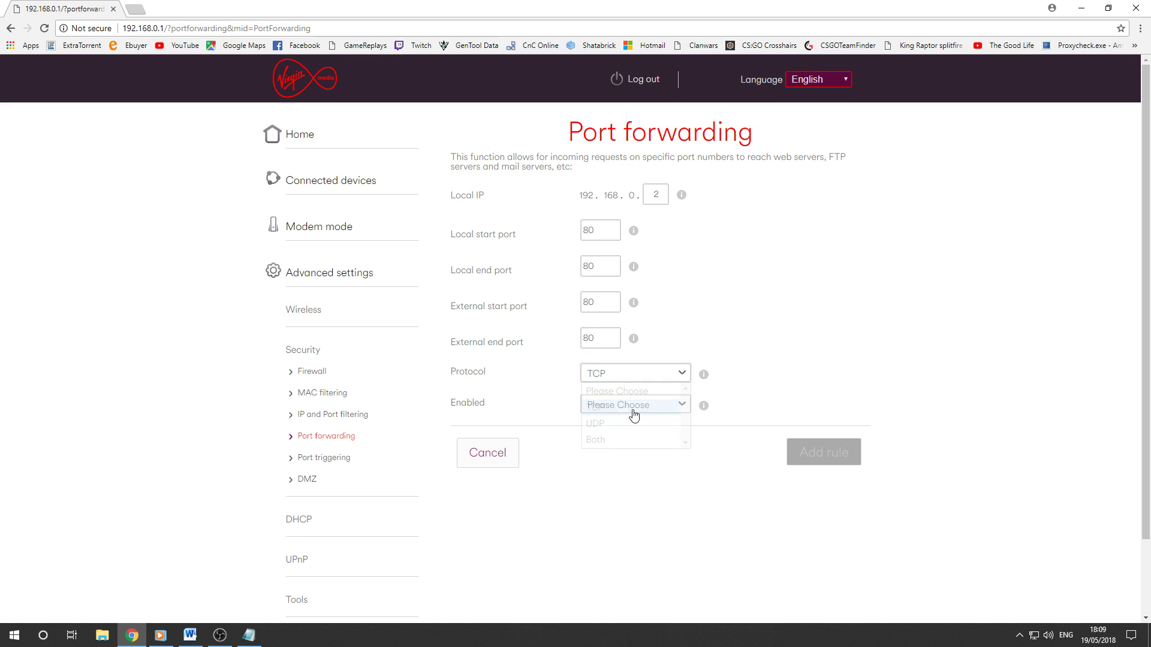
click(641, 411)
click(607, 454)
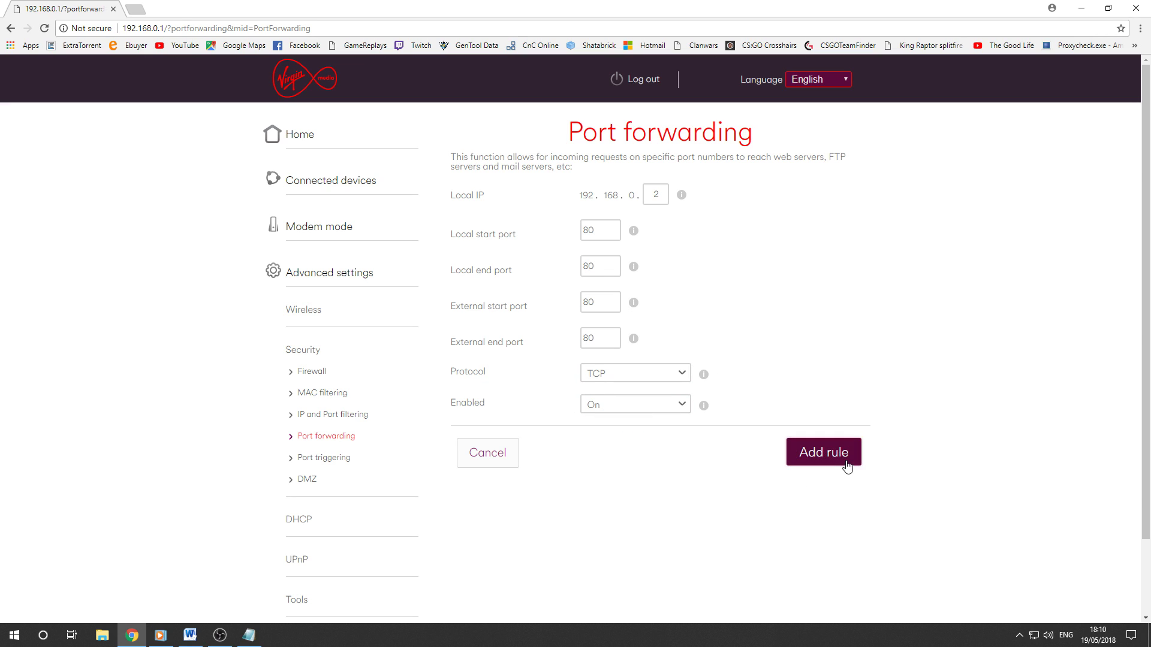
click(486, 454)
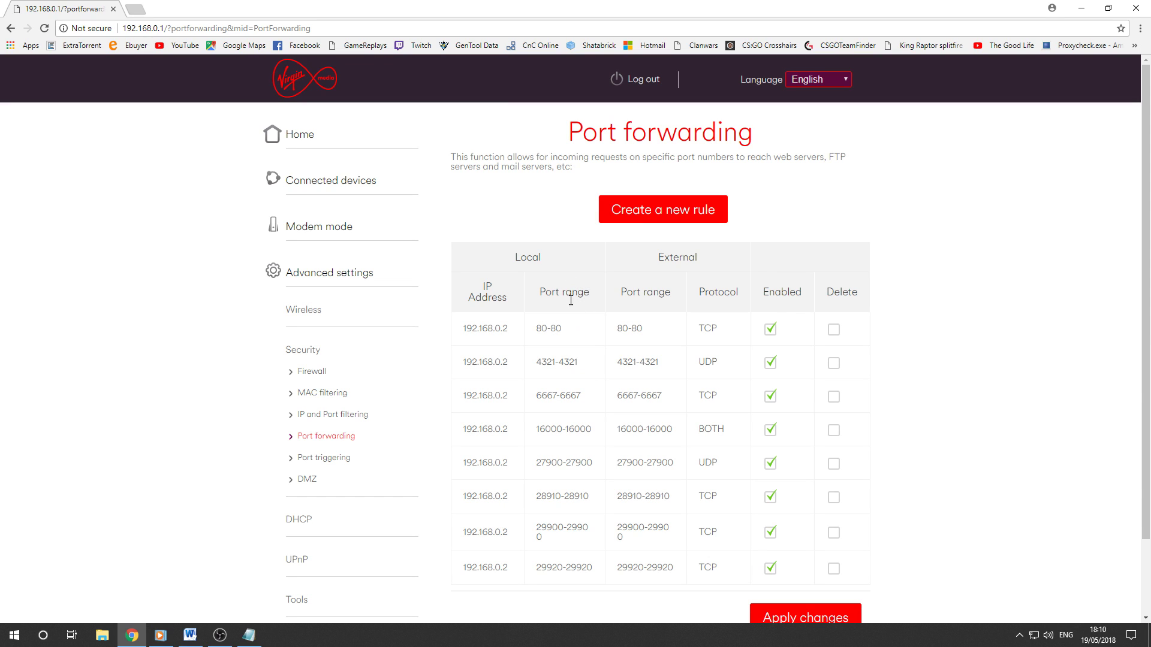
Look up UDP port 4321 in the ZH Ports notes and start another rule for local IP 192.168.0.2
scroll(681, 345, down, 2)
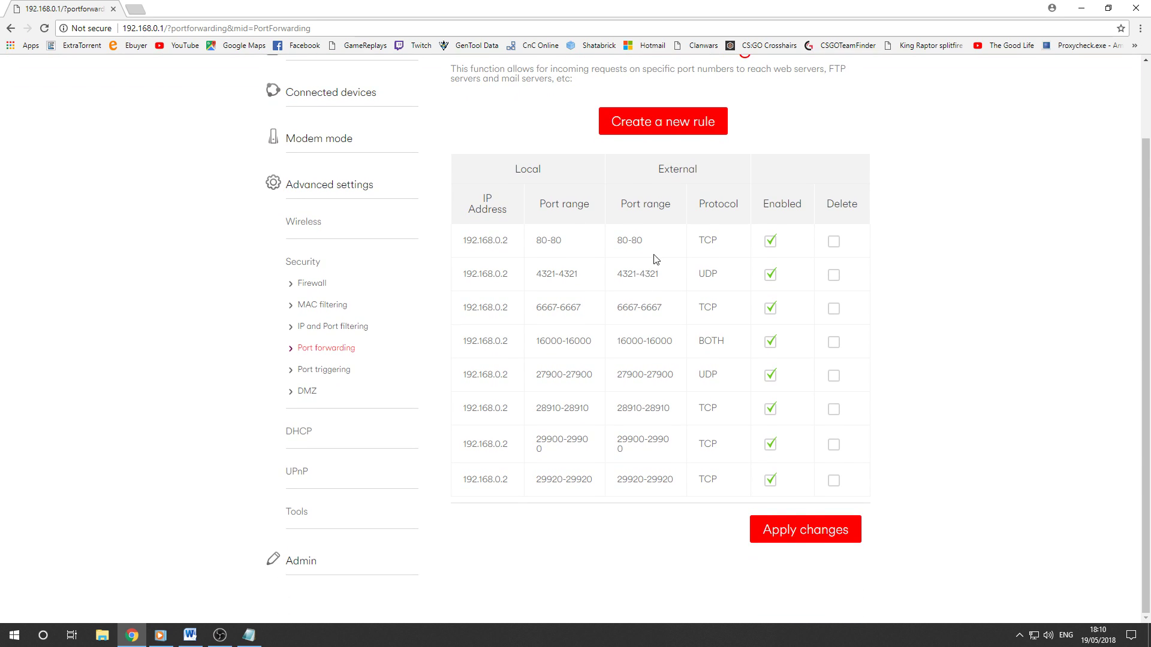
click(249, 636)
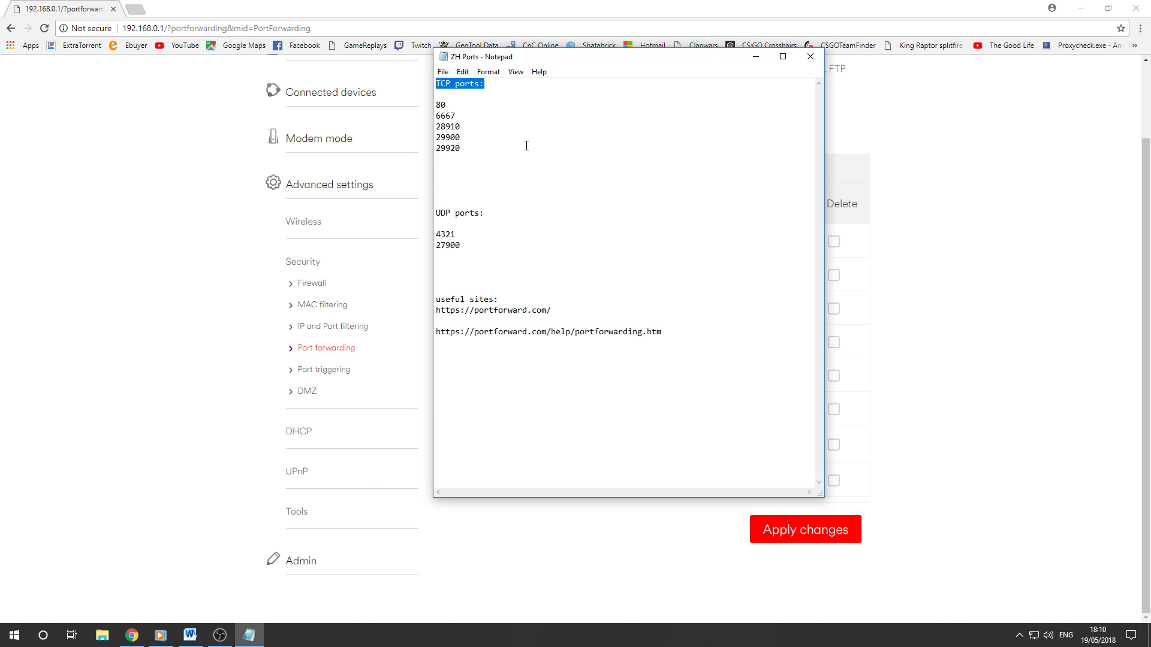
drag(473, 237, 433, 237)
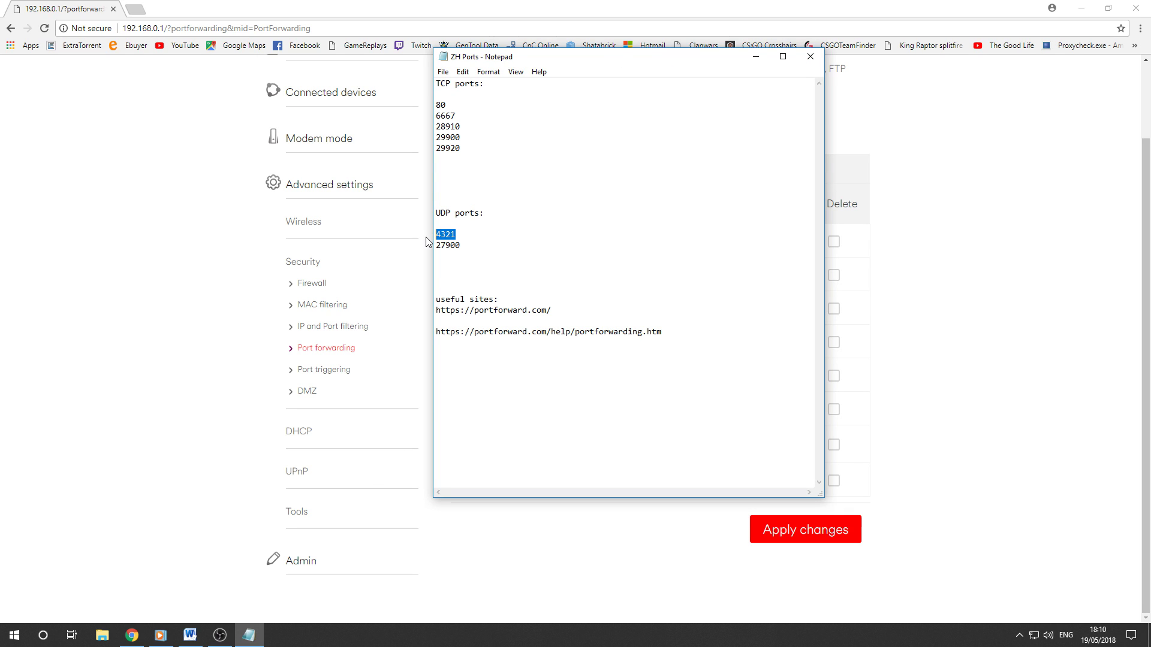
click(954, 294)
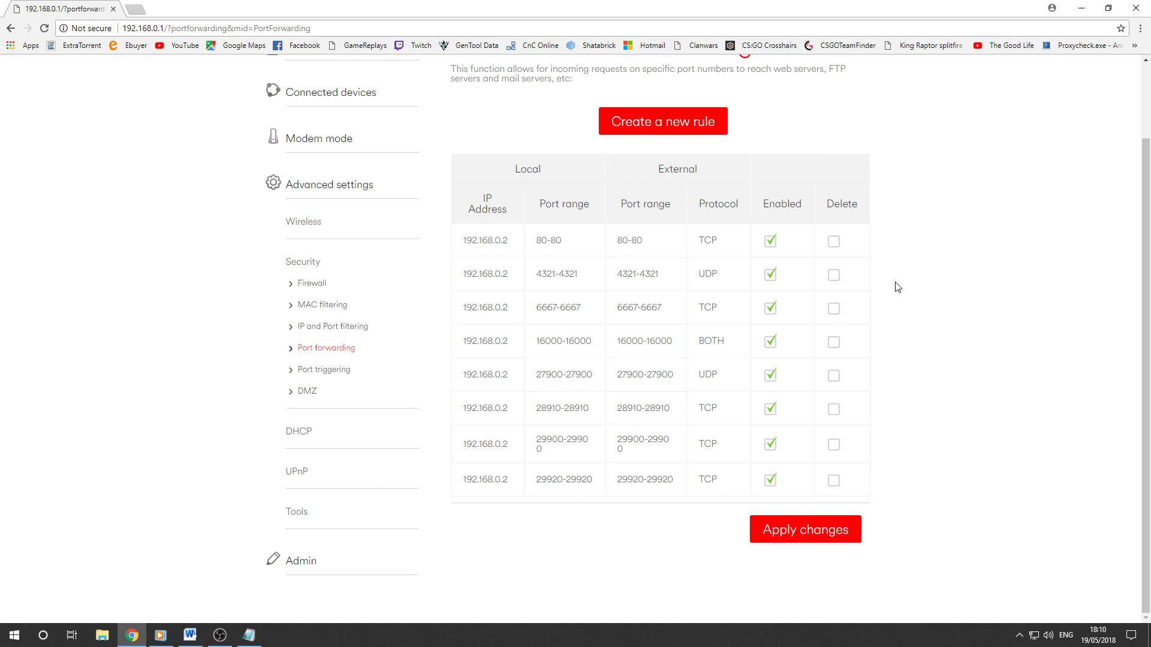
click(680, 122)
scroll(633, 180, up, 3)
text(2)
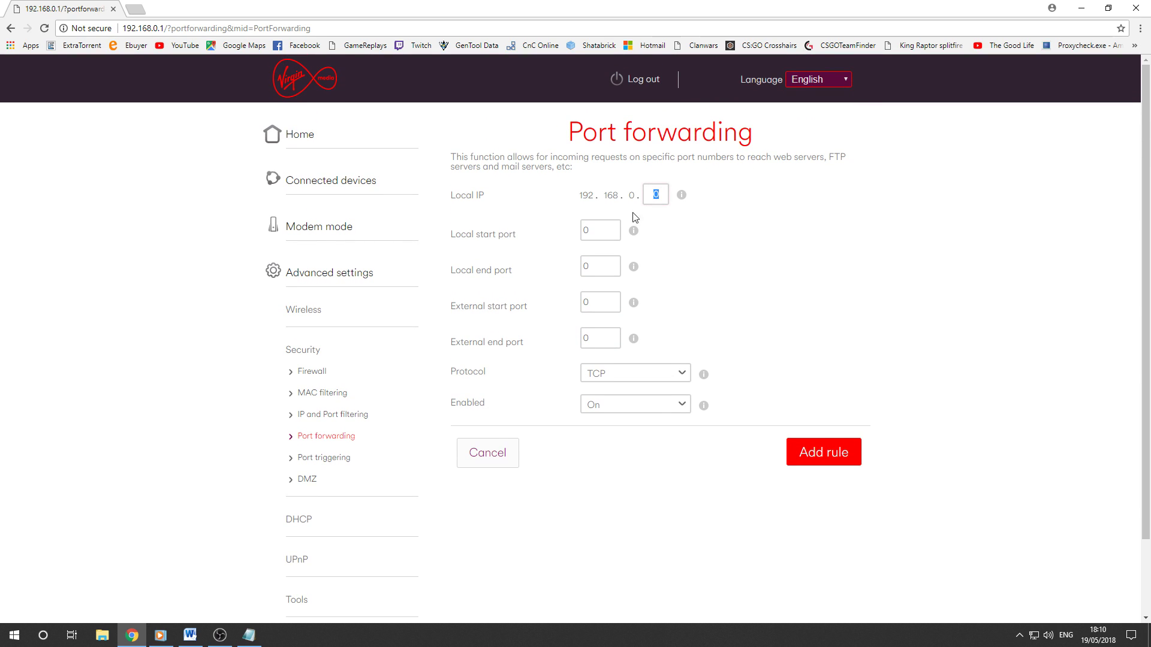
Set the new rule's local and external start and end ports all to 4321
double_click(612, 237)
text(4321)
drag(607, 231, 563, 235)
double_click(616, 263)
key(ctrl+v)
double_click(606, 302)
key(ctrl+v)
double_click(587, 336)
key(ctrl+v)
Check the 4321 port's type in the ZH Ports notes, set the protocol to UDP, and cancel the rule
click(249, 636)
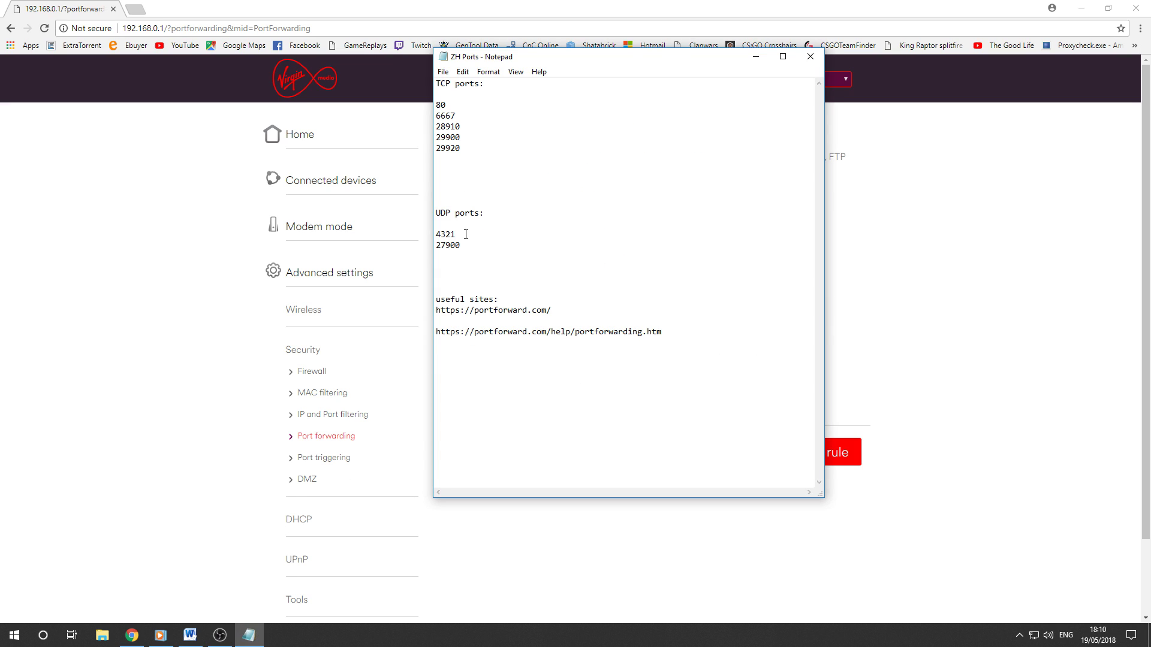
key(alt+Tab)
click(629, 373)
click(609, 422)
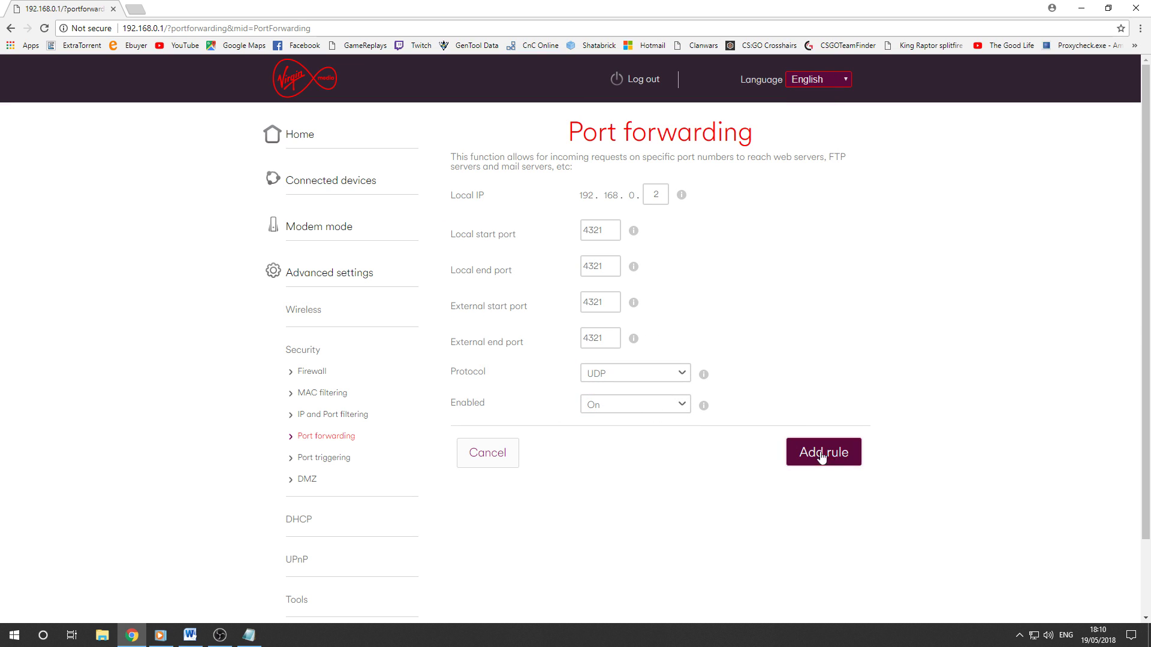
click(497, 459)
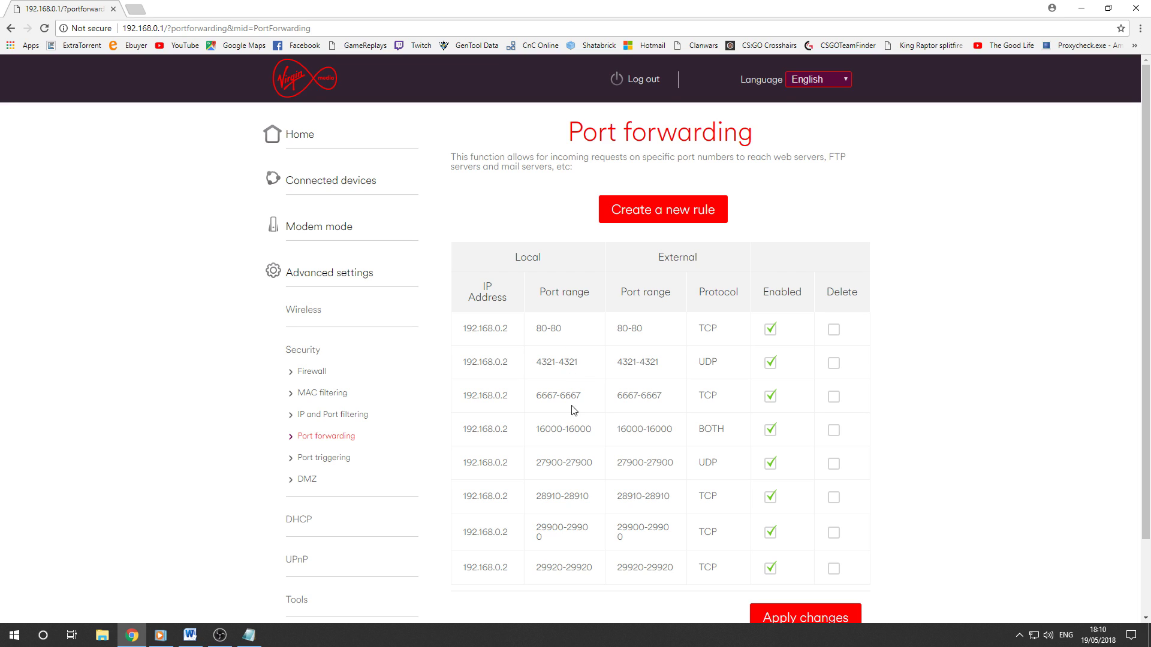
Review the port forwarding rules for ports 80, 4321, 6667 and 16000 and compare them with the ZH Ports notes
drag(571, 335, 535, 332)
drag(583, 366, 535, 362)
drag(586, 400, 535, 398)
drag(730, 433, 537, 433)
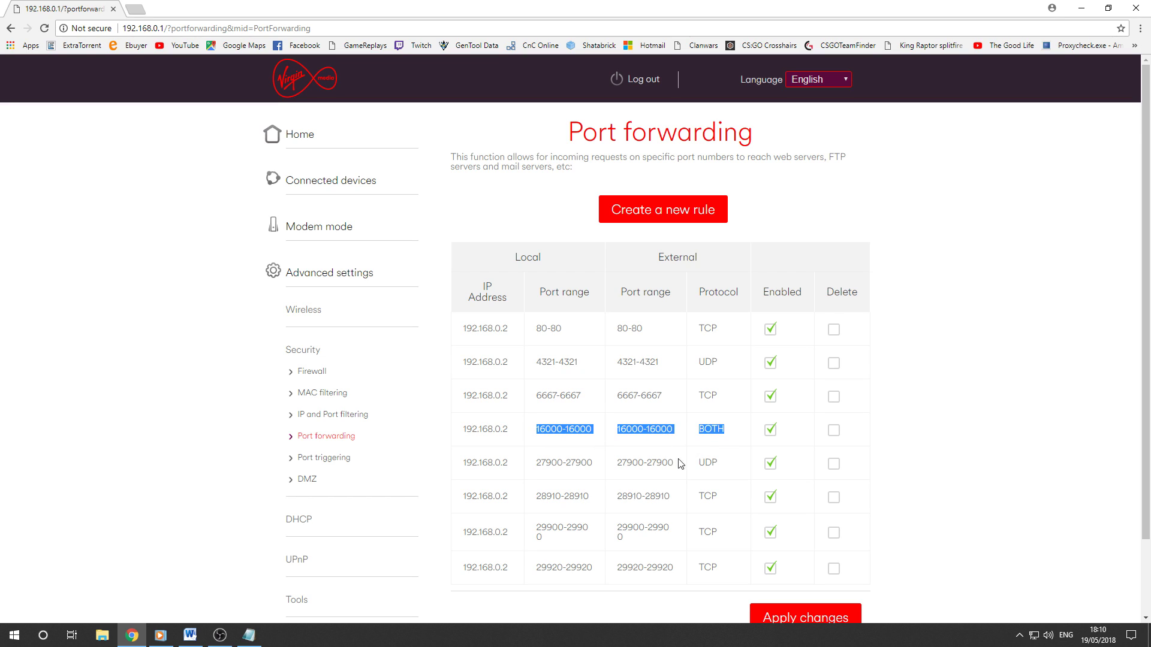
click(249, 636)
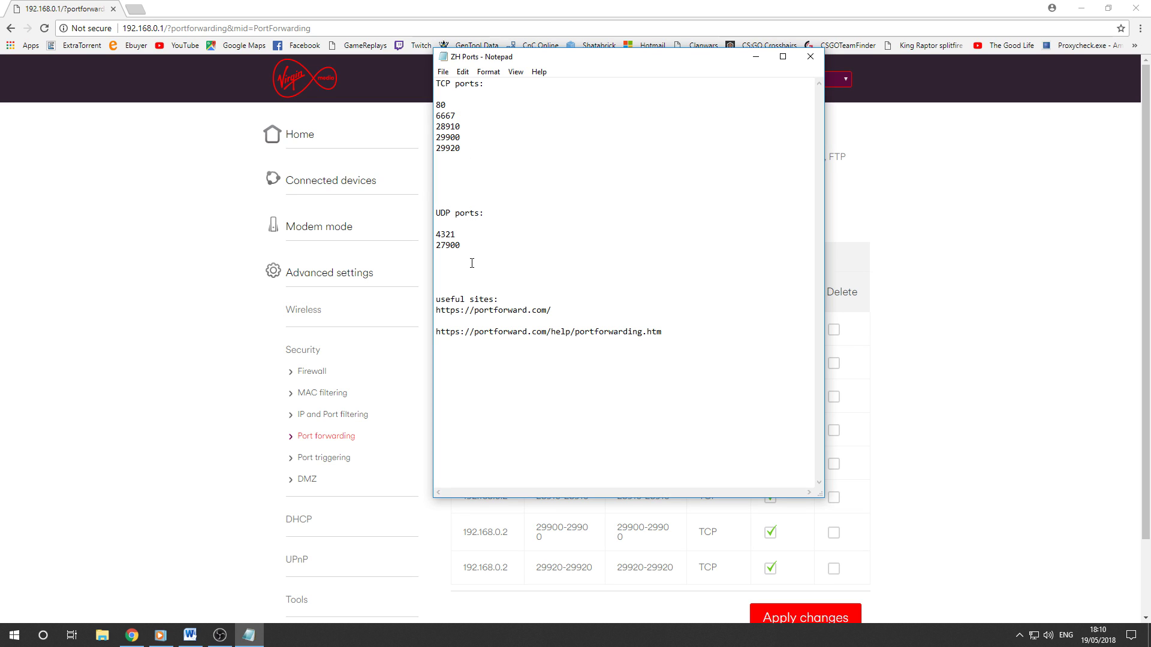
click(959, 334)
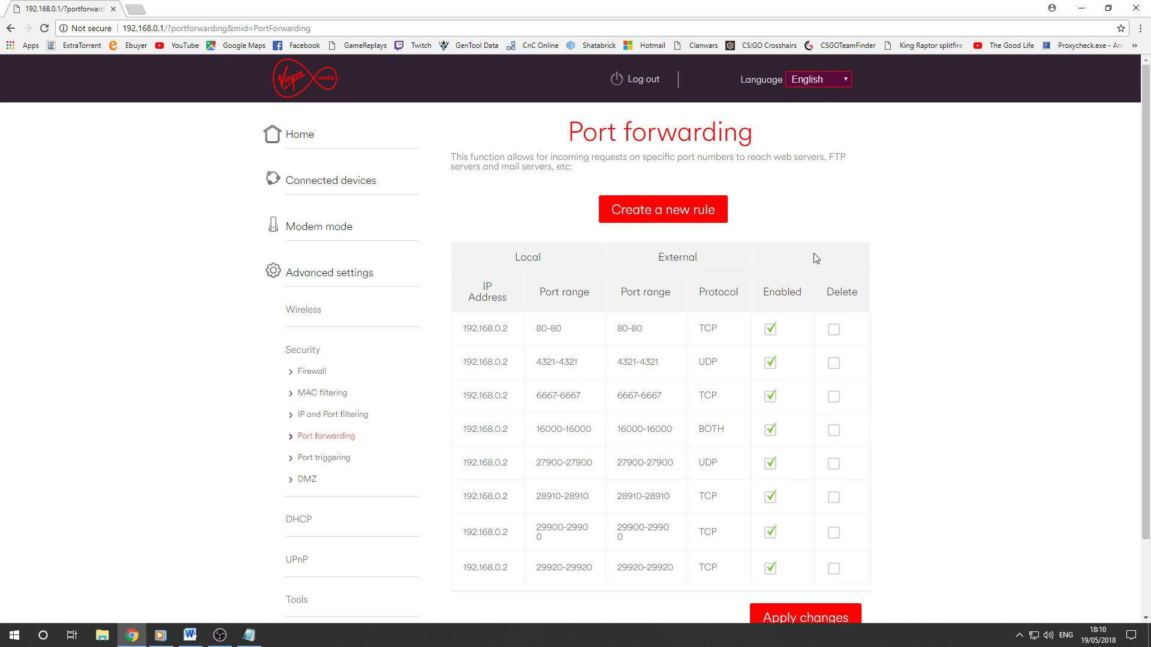
Apply the port forwarding changes and log out of the router
scroll(695, 376, down, 2)
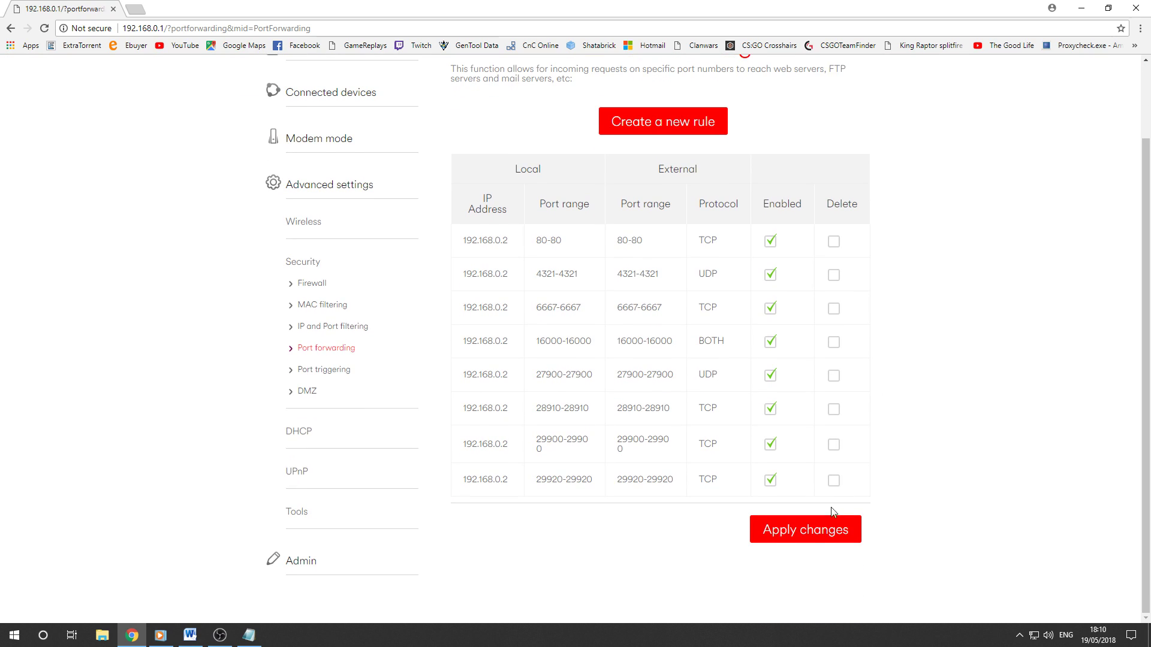
click(810, 532)
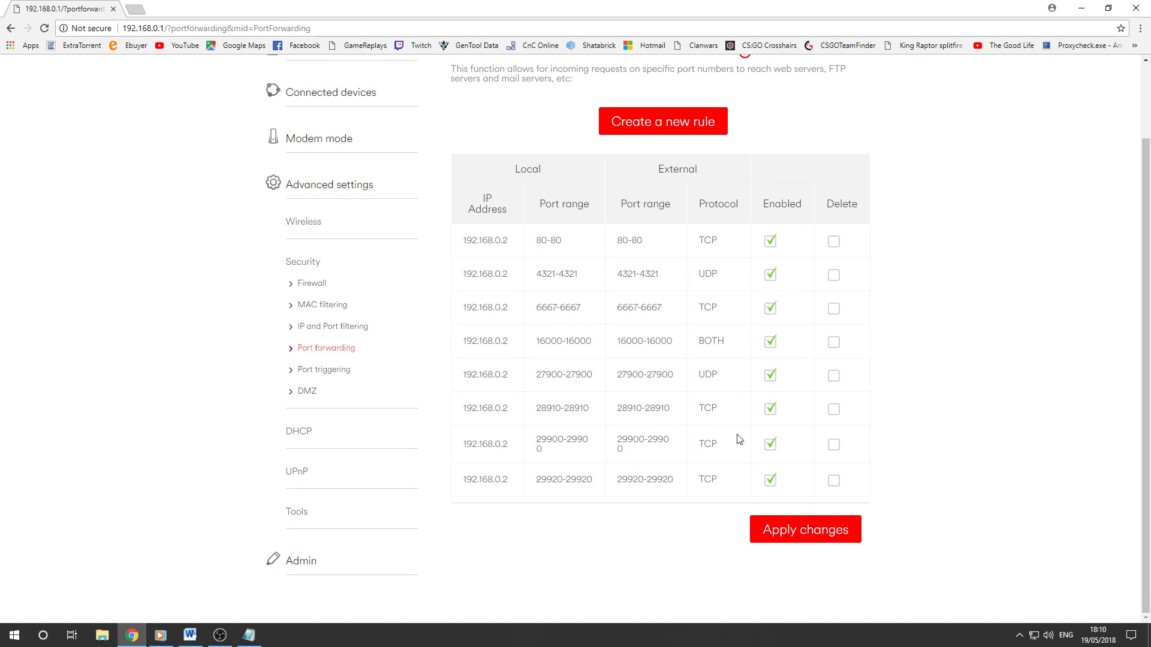
scroll(751, 419, up, 2)
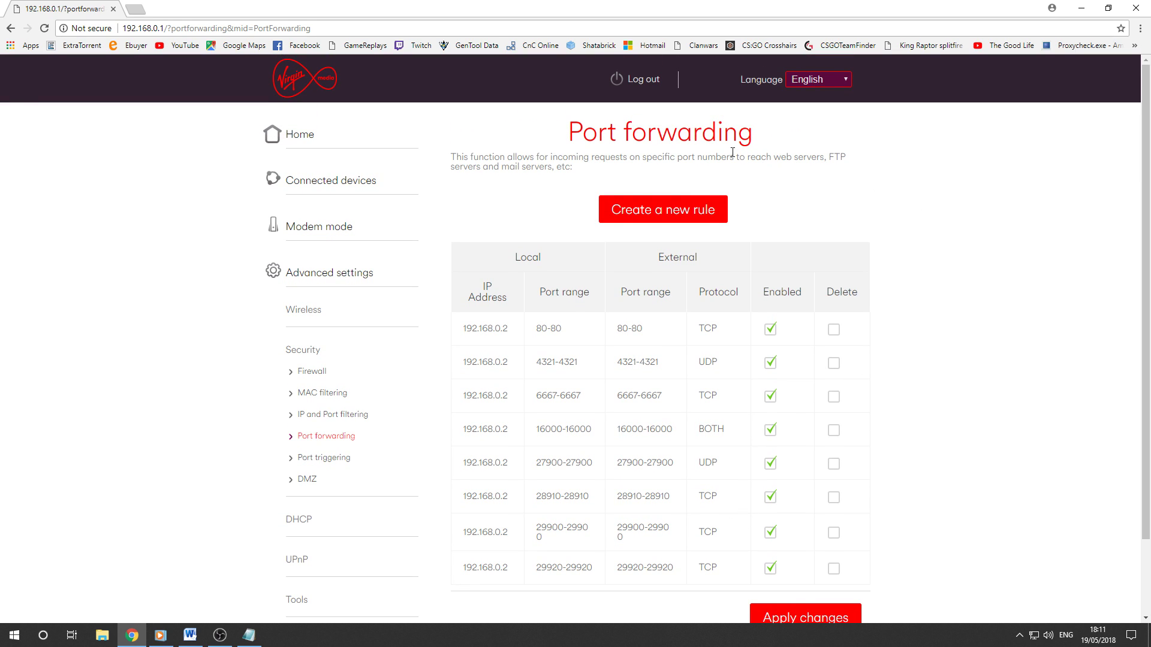
click(647, 84)
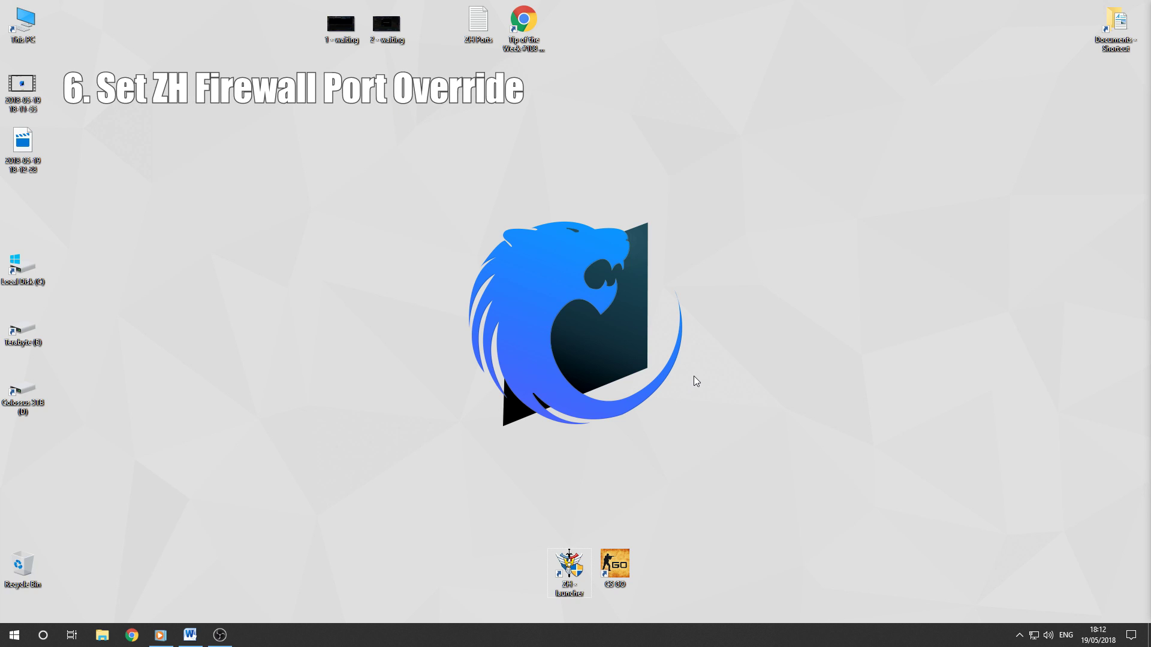
Launch Zero Hour from the desktop, set both Online IP and LAN IP to 192.168.0.2 in the network options, and accept
double_click(570, 561)
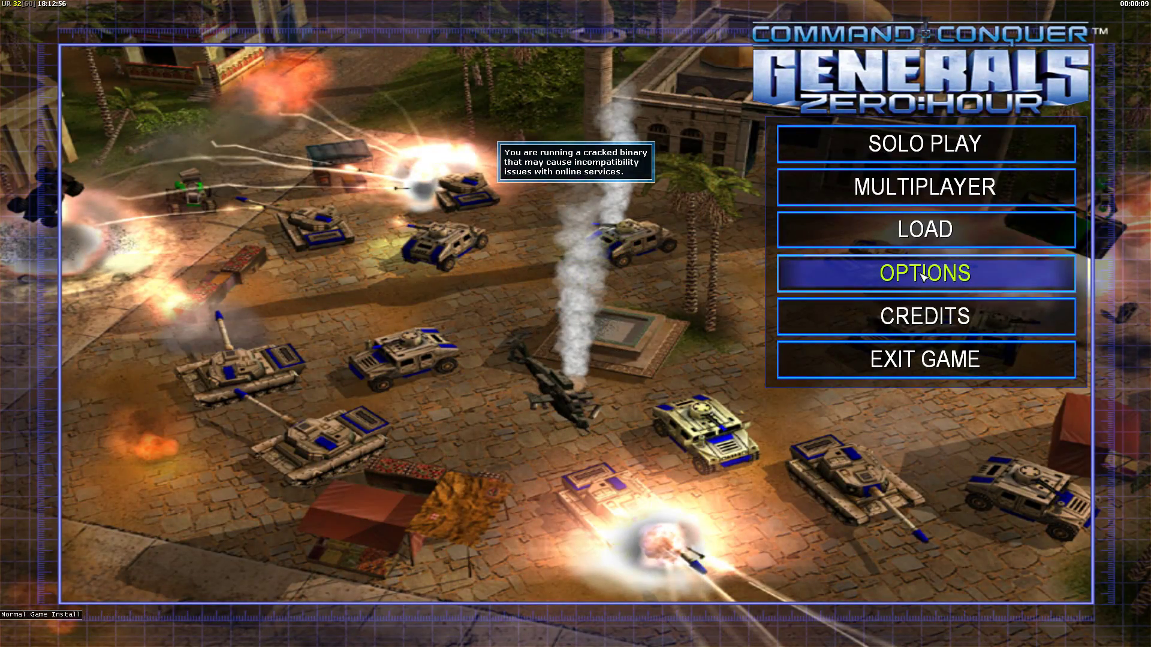
click(924, 275)
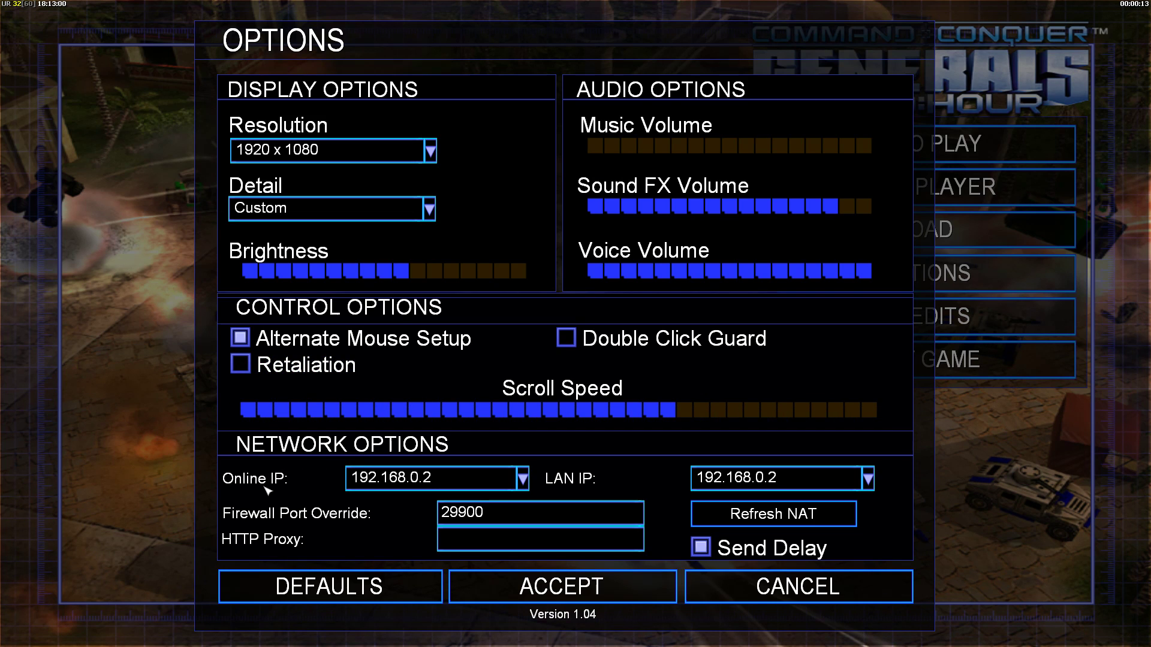
click(523, 479)
click(868, 479)
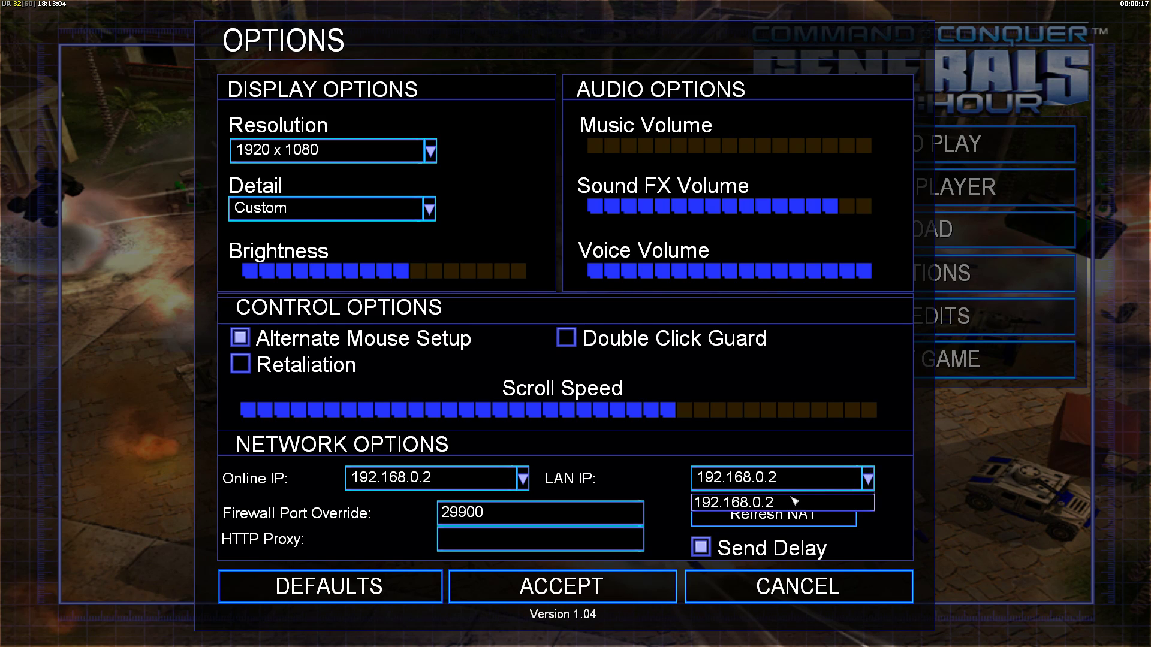
click(523, 479)
click(523, 478)
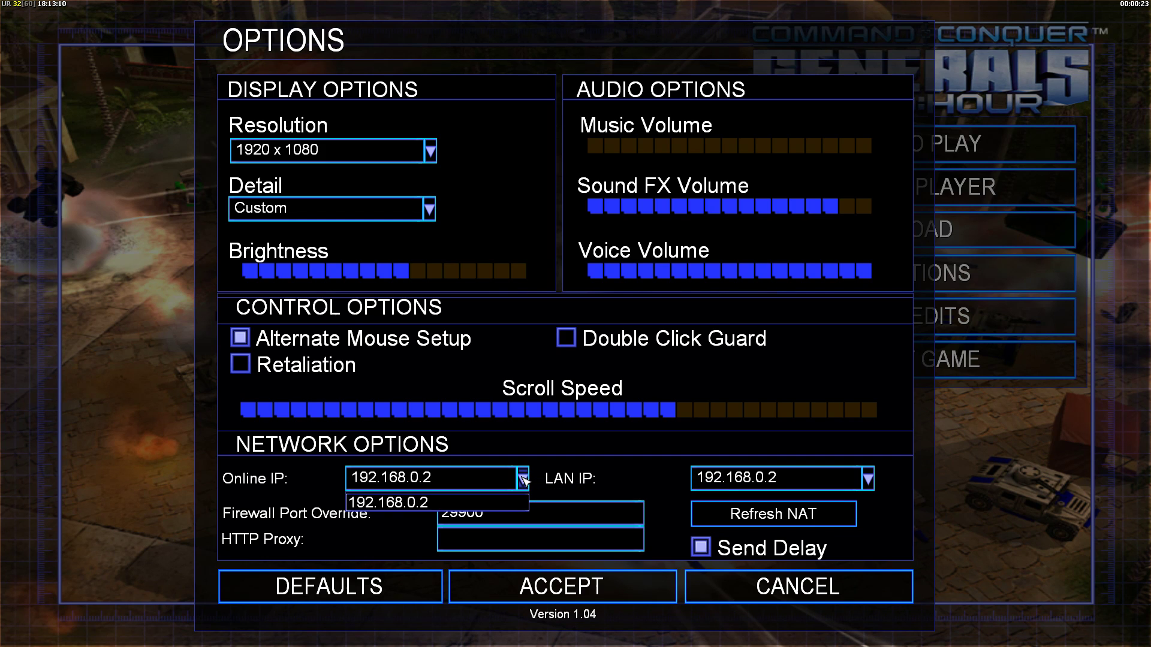
click(444, 478)
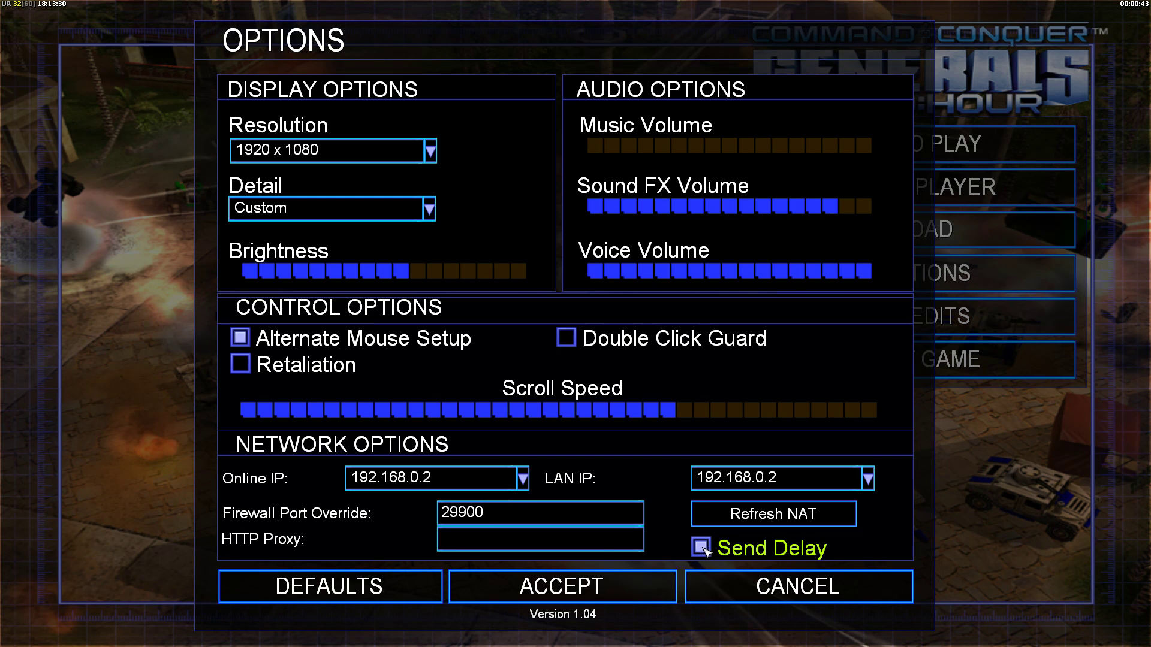
click(607, 589)
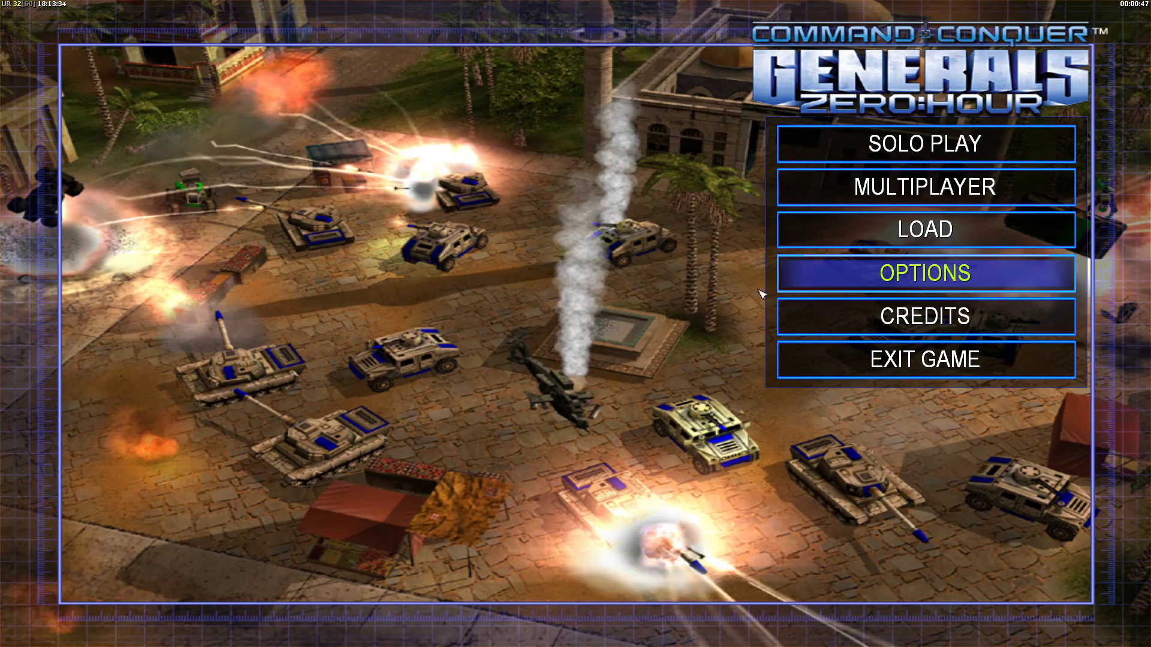
Reopen the game options to check the Firewall Port Override and Send Delay settings, and cancel the dialog
click(782, 273)
click(476, 518)
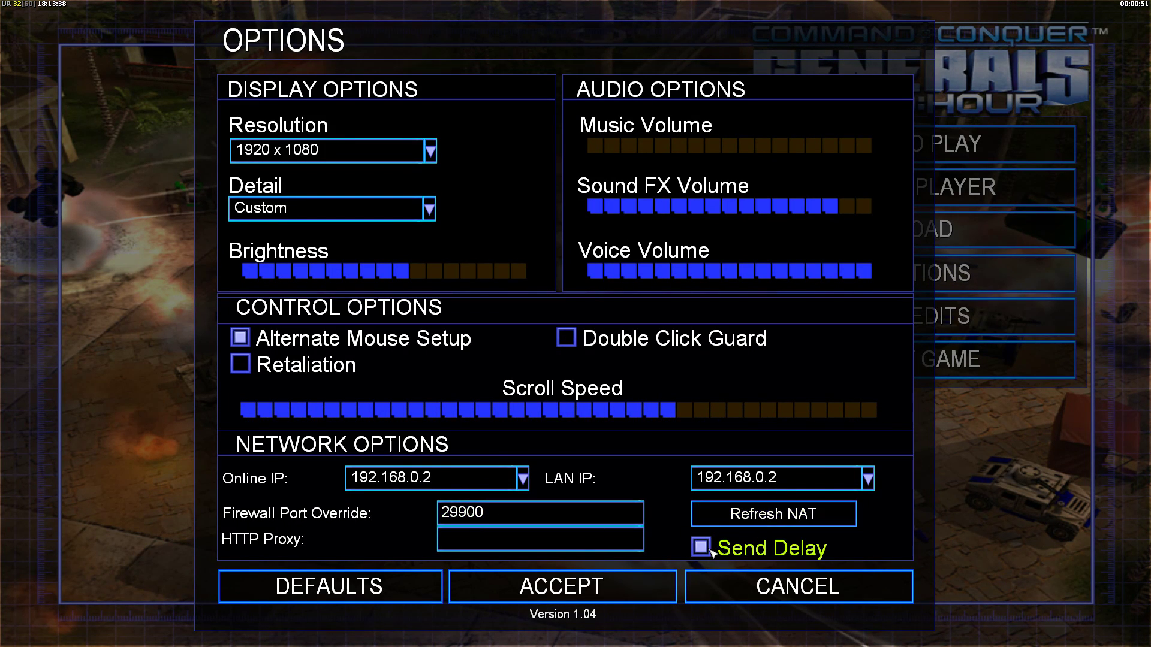
click(797, 591)
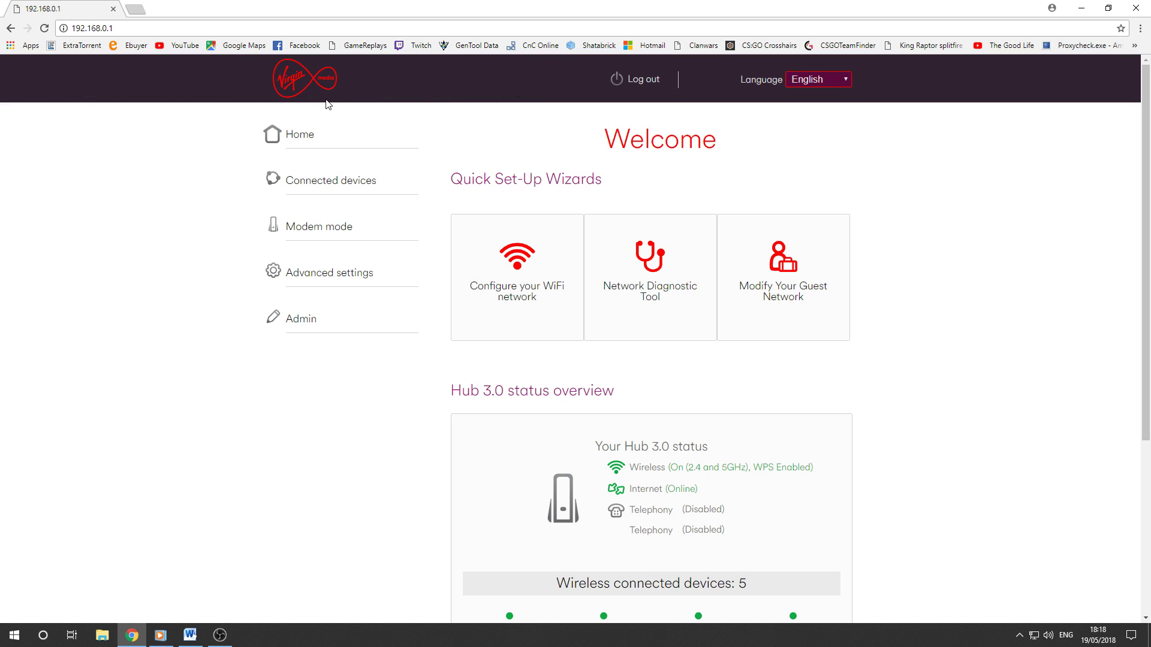
Open the router's firewall settings under the advanced security options and review the IPv4 firewall choices
click(142, 26)
click(134, 30)
click(320, 272)
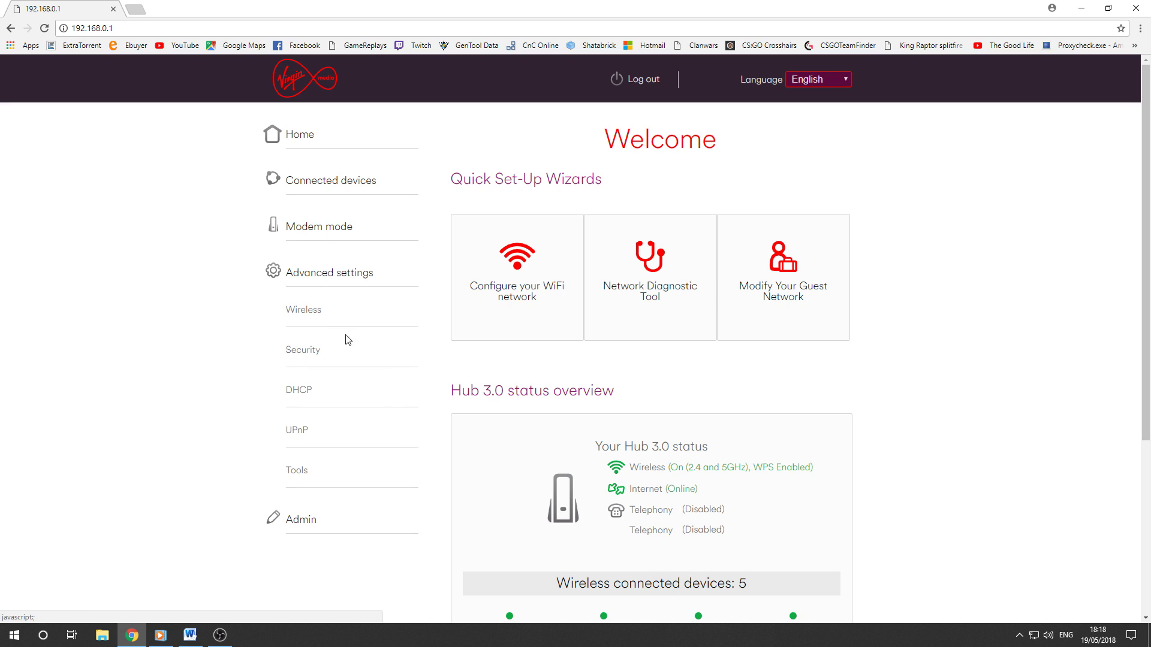
click(311, 354)
click(311, 373)
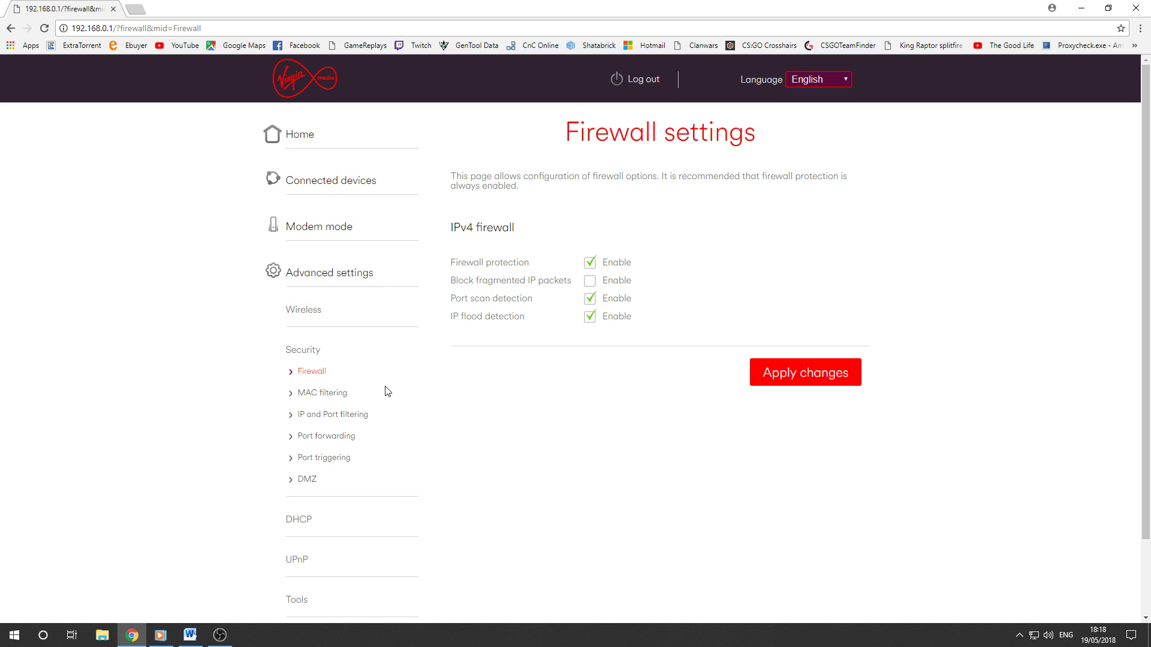
scroll(365, 519, down, 2)
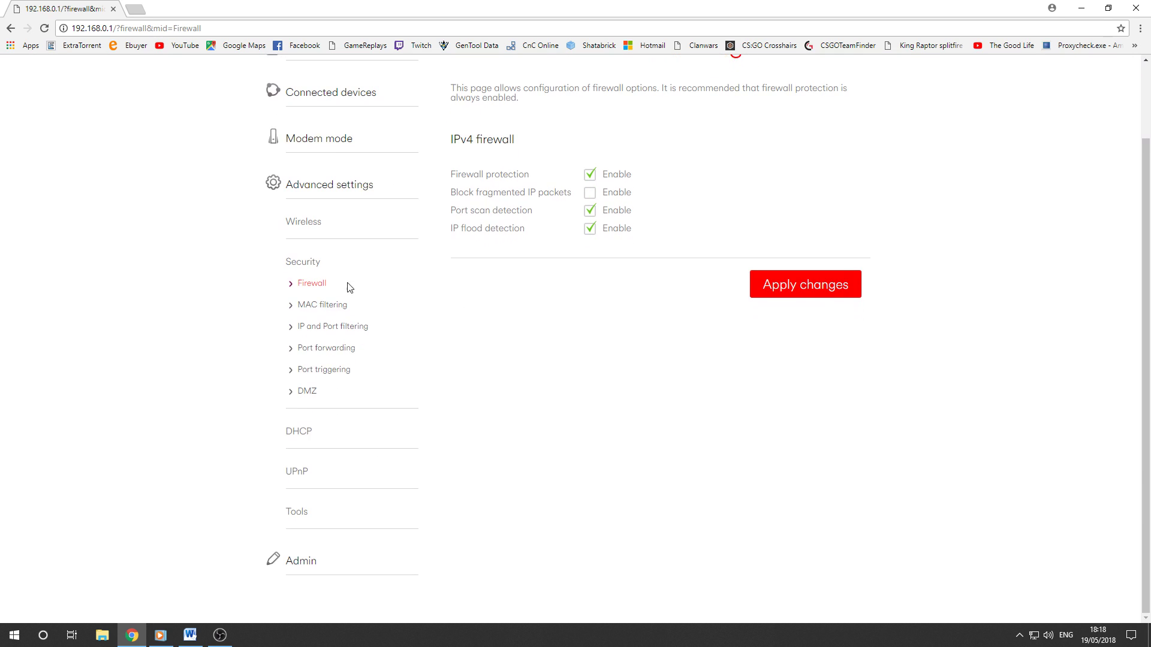
scroll(419, 485, up, 2)
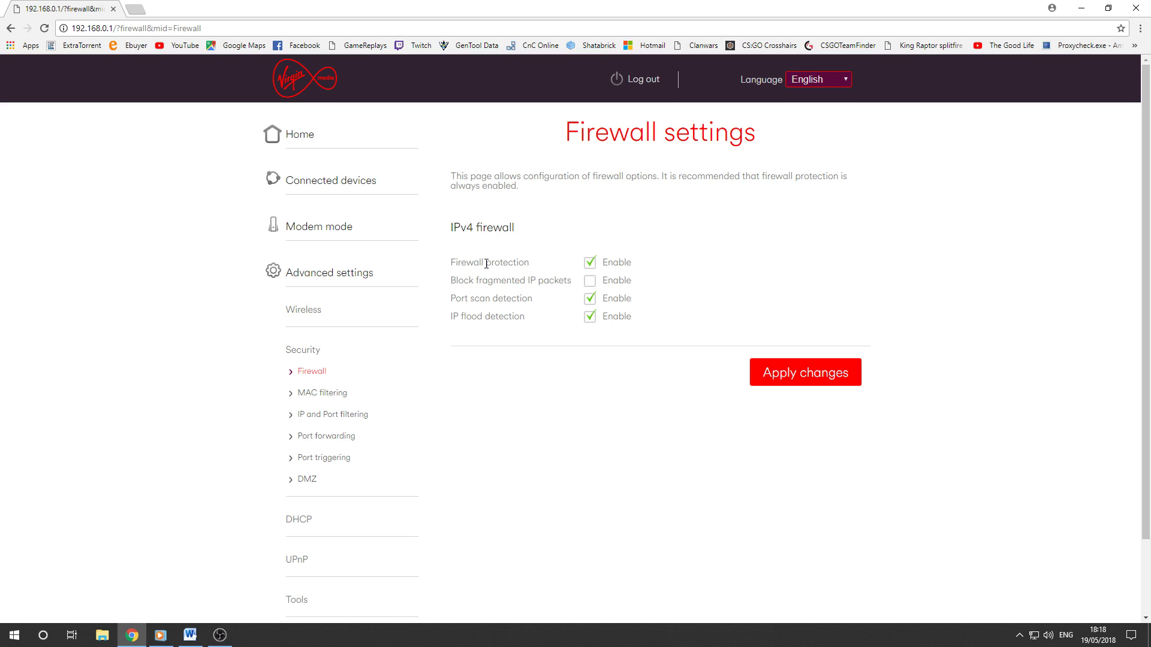
Toggle the router's IPv4 Firewall protection option, log out of the router and close the browser
click(590, 262)
click(590, 271)
click(645, 82)
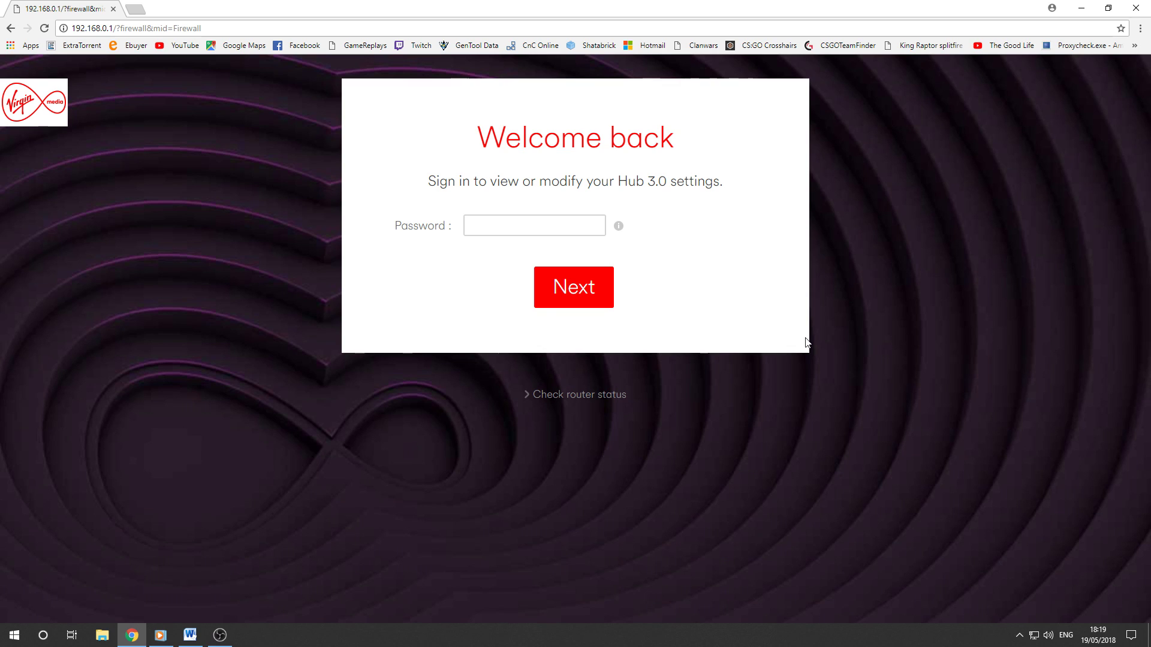
click(1137, 5)
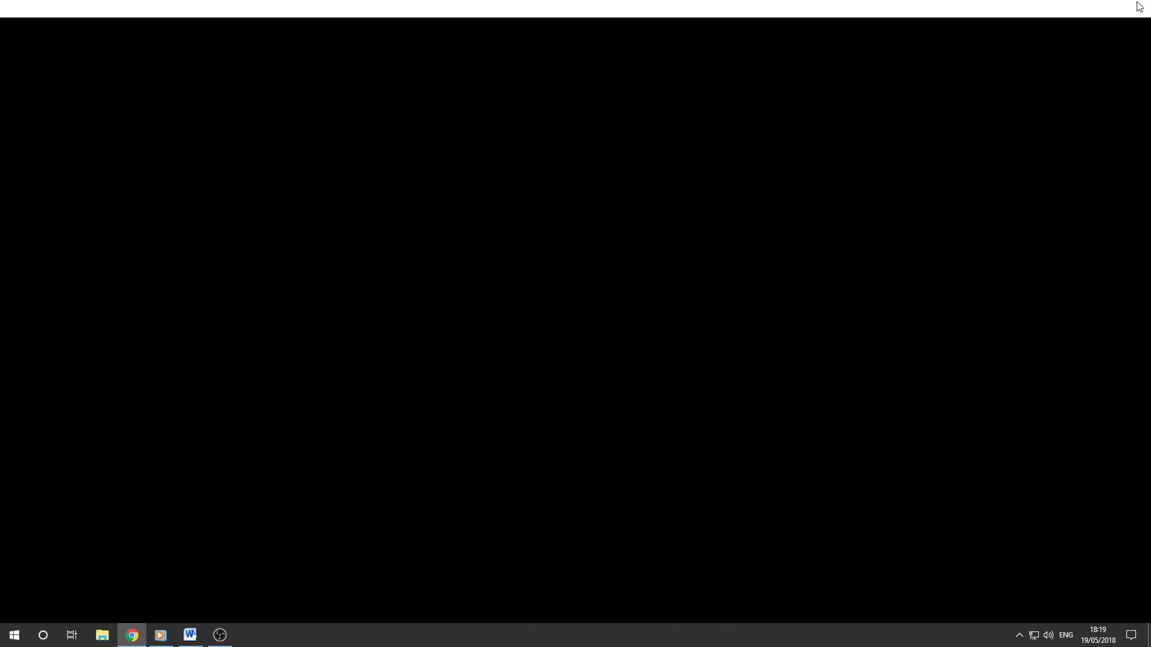
Check the background programs in the Windows notification area and the exit options they offer
click(1018, 635)
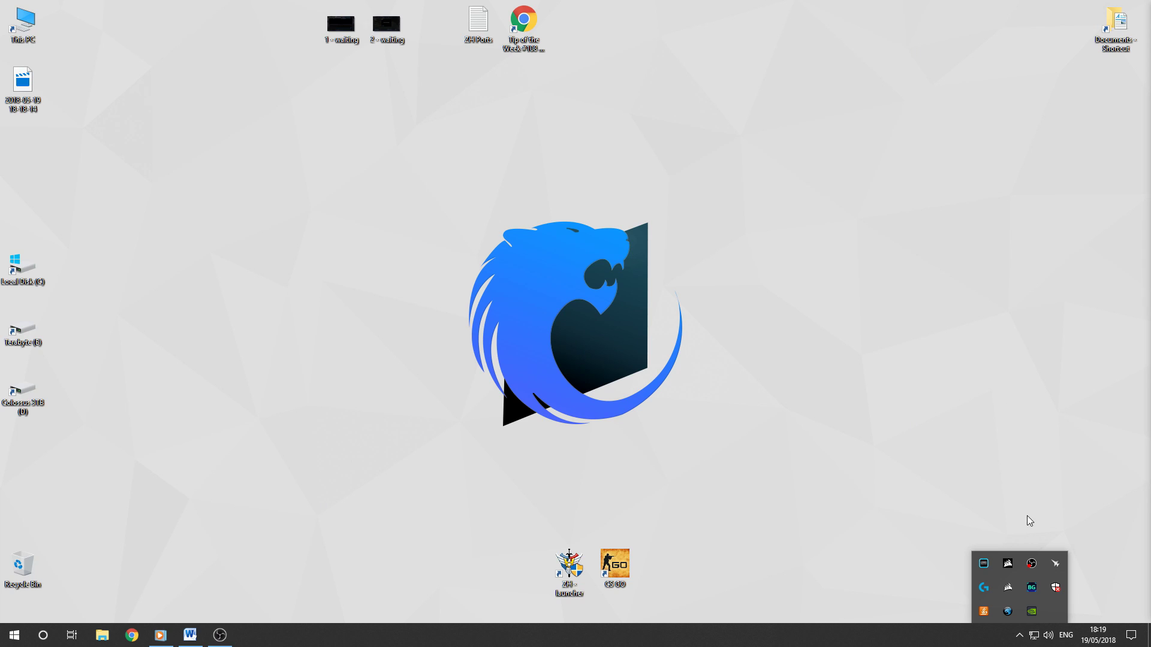
right_click(1045, 609)
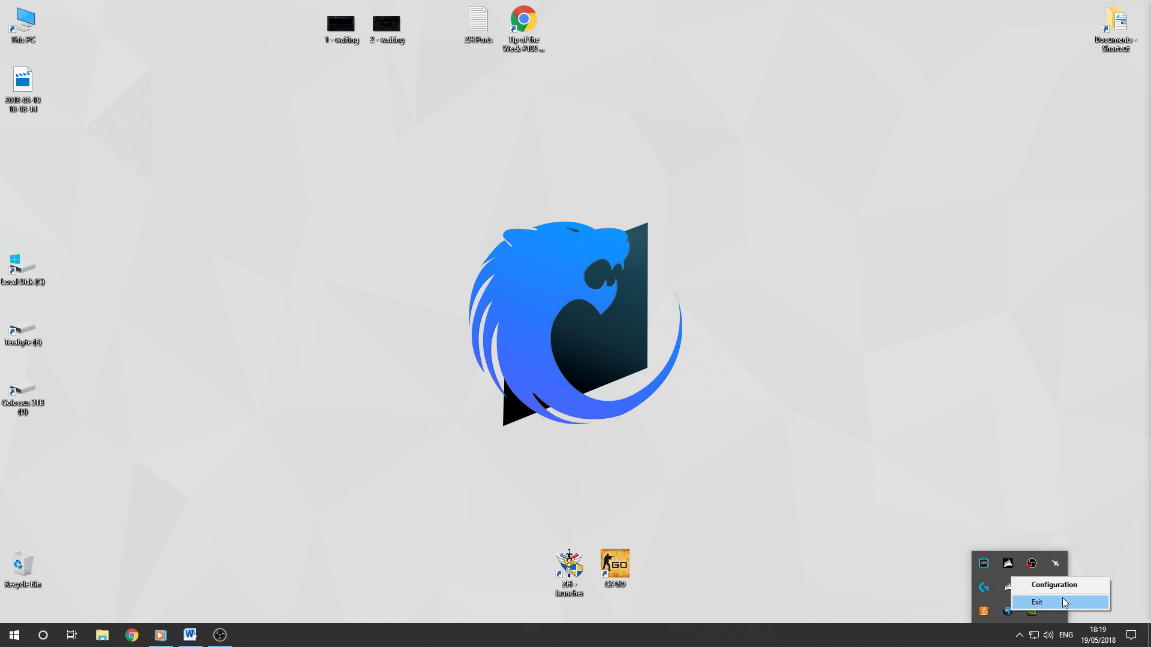
click(1043, 601)
click(1022, 639)
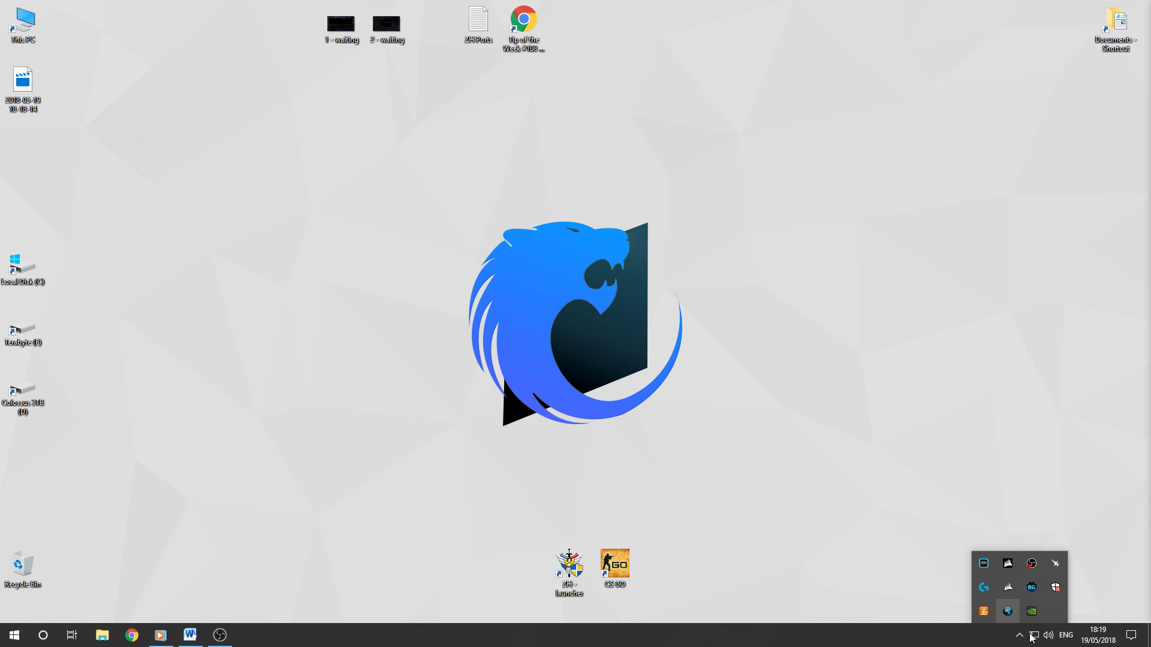
right_click(1038, 613)
click(999, 522)
right_click(1016, 636)
click(906, 567)
View the ROCCAT Kone Pure mouse settings from the notification area and cancel the window
click(1021, 636)
double_click(983, 564)
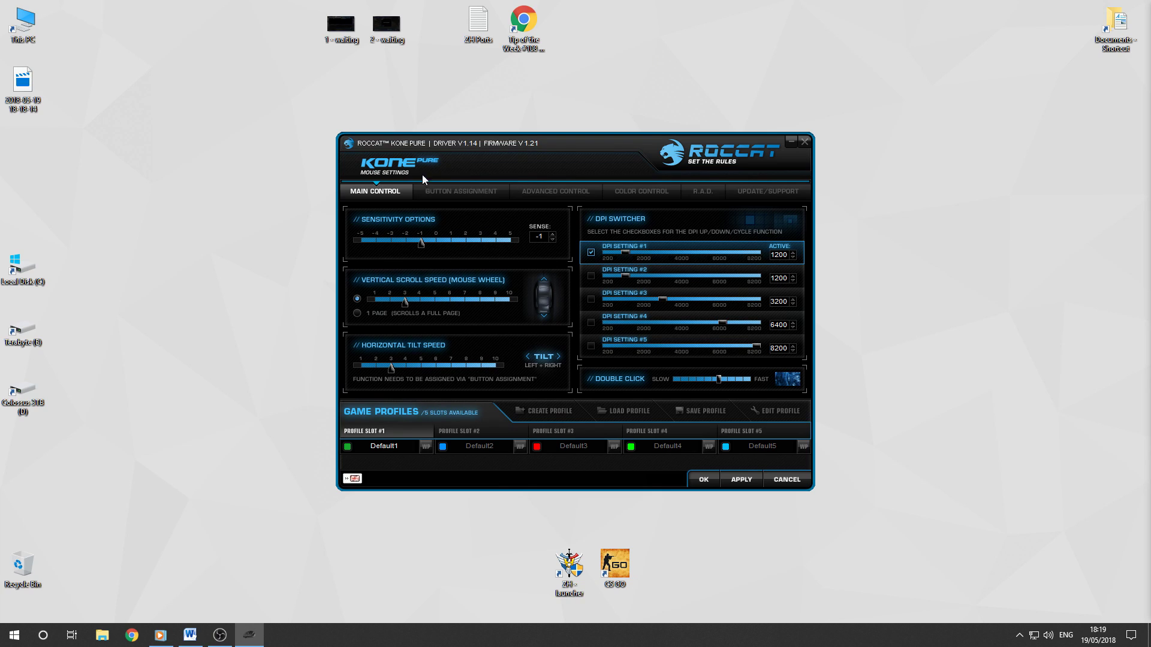
click(786, 482)
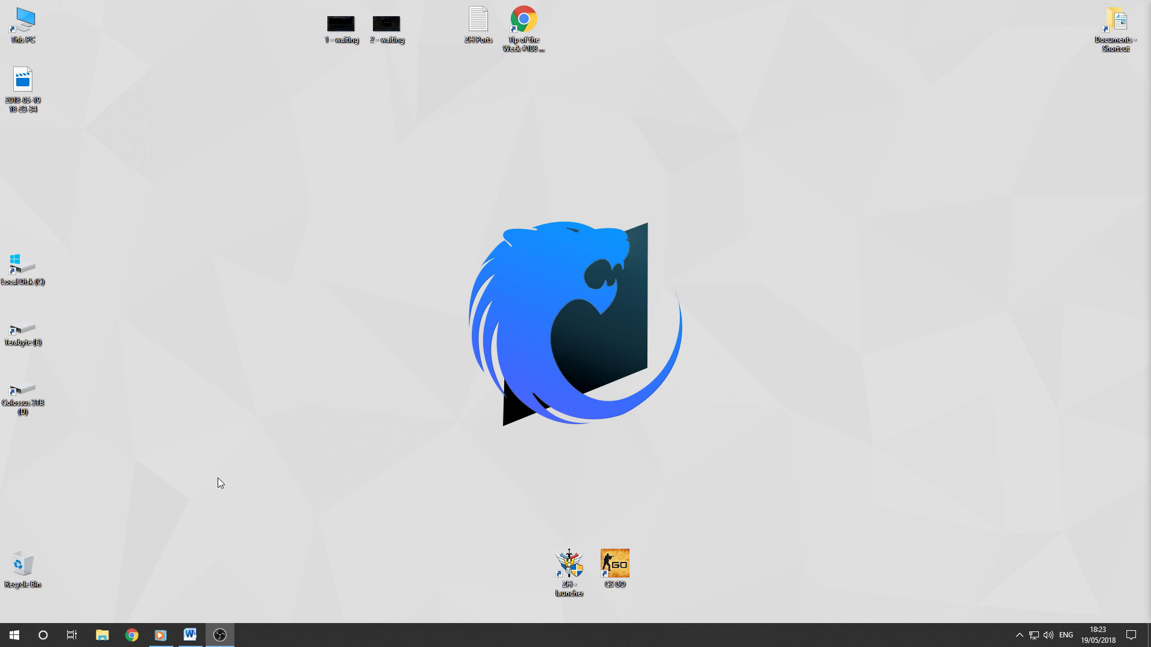
Search Windows for "fire", open the firewall status and turn off Windows Defender Firewall for both private and public networks
click(13, 640)
text(fire)
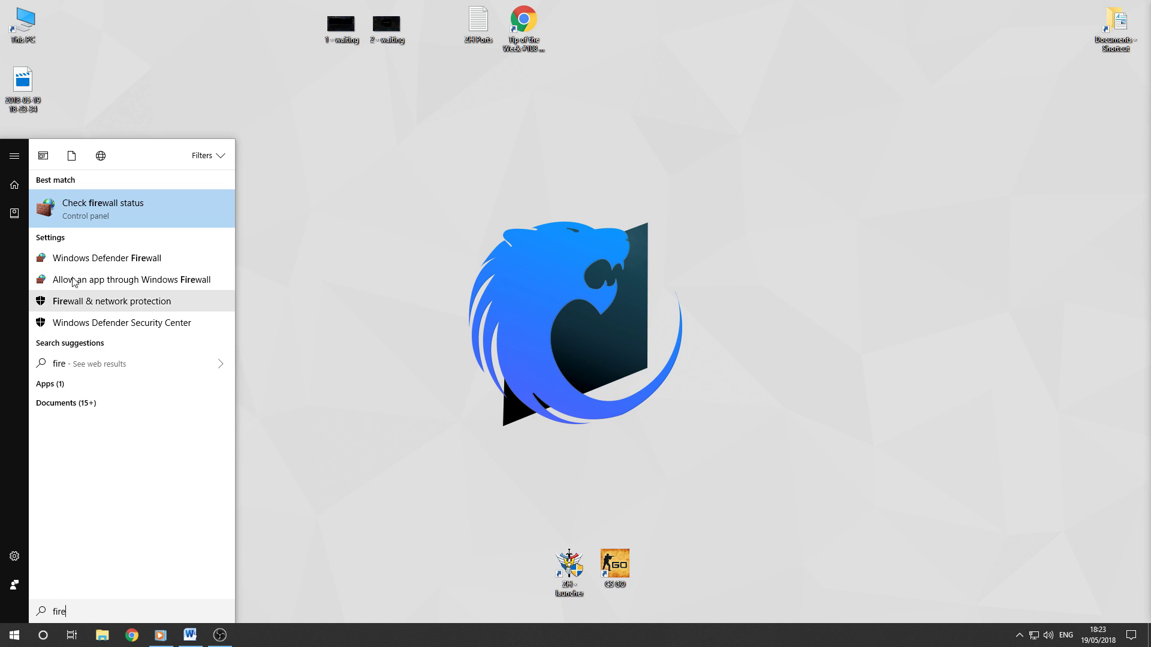
click(106, 204)
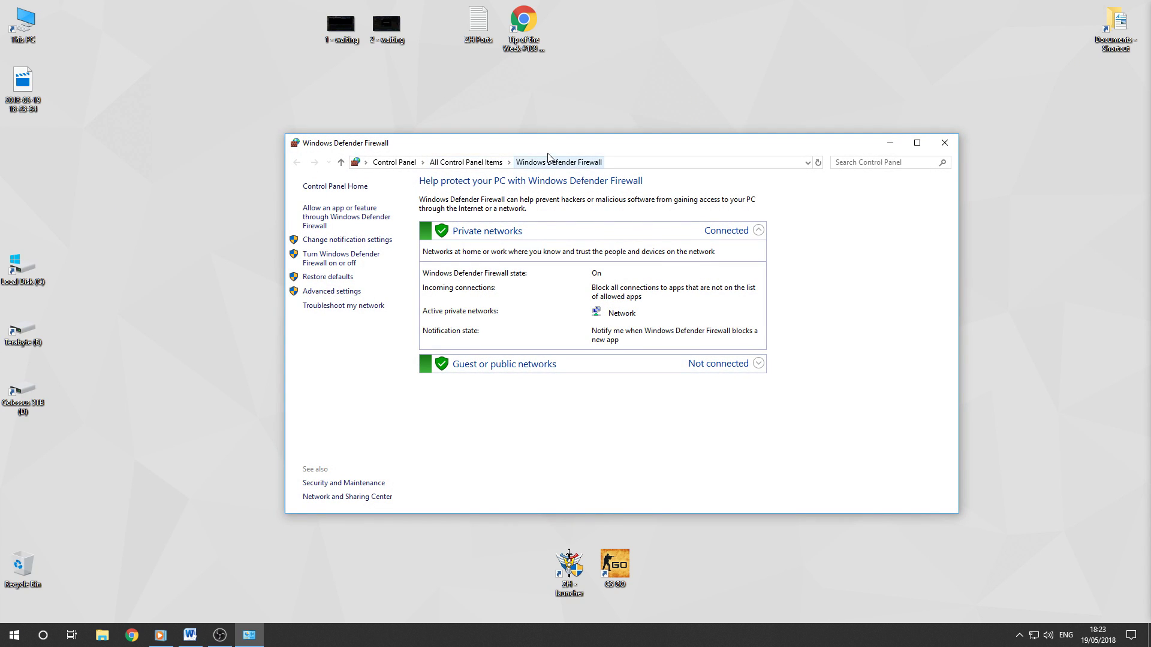
click(333, 264)
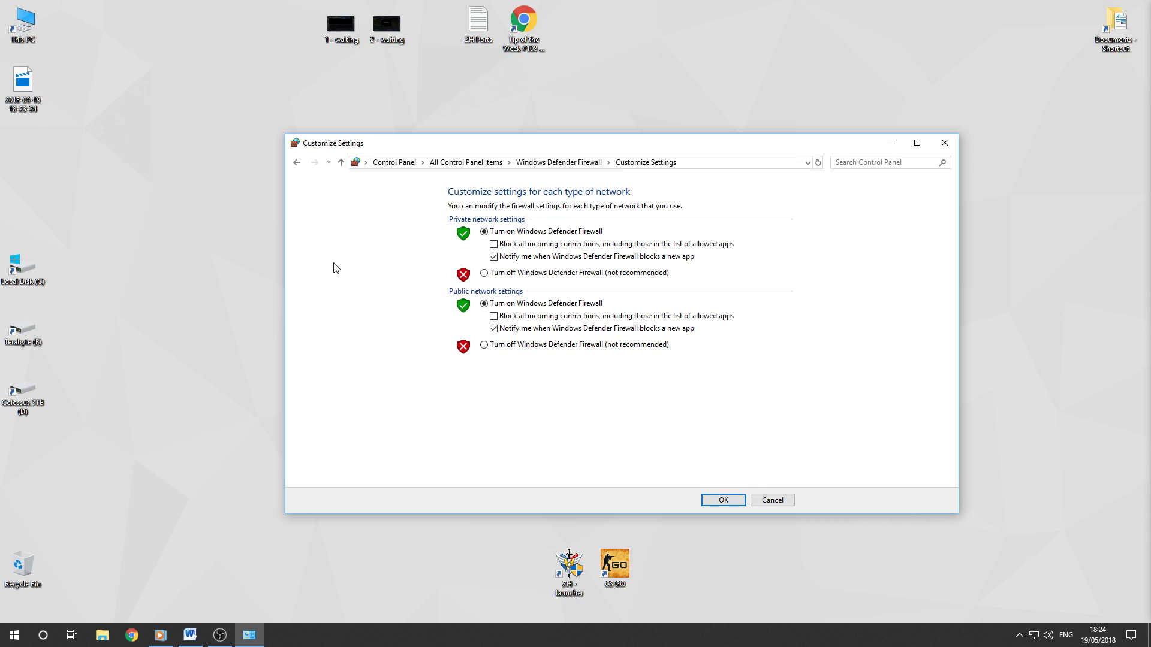
click(484, 273)
click(485, 346)
click(723, 504)
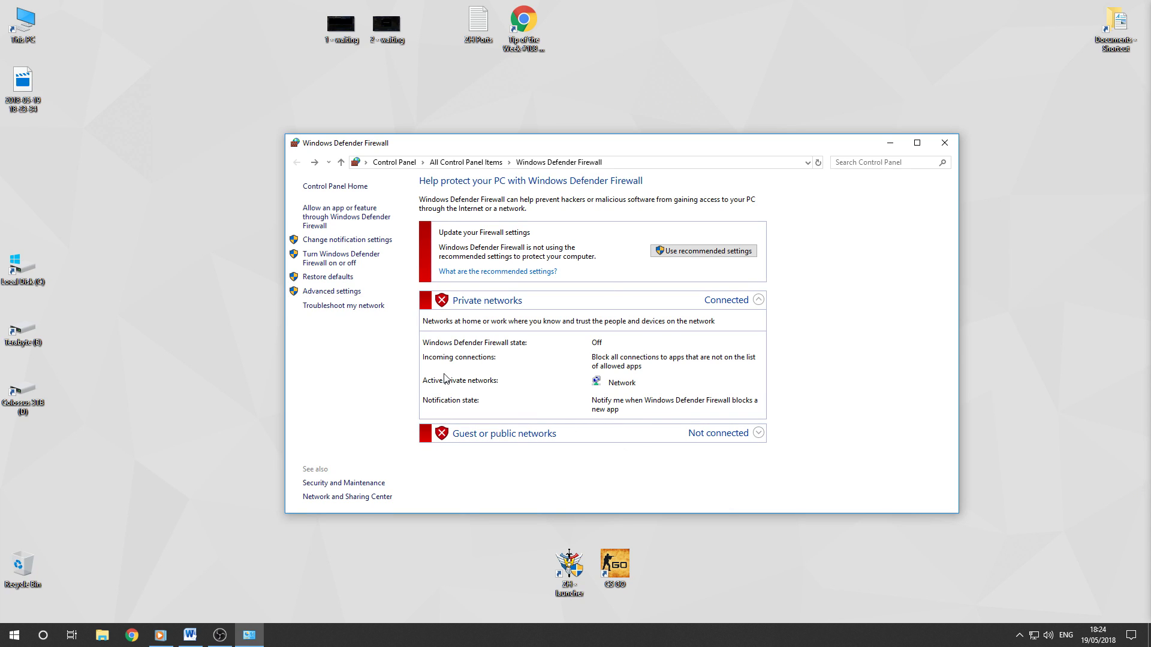
click(944, 144)
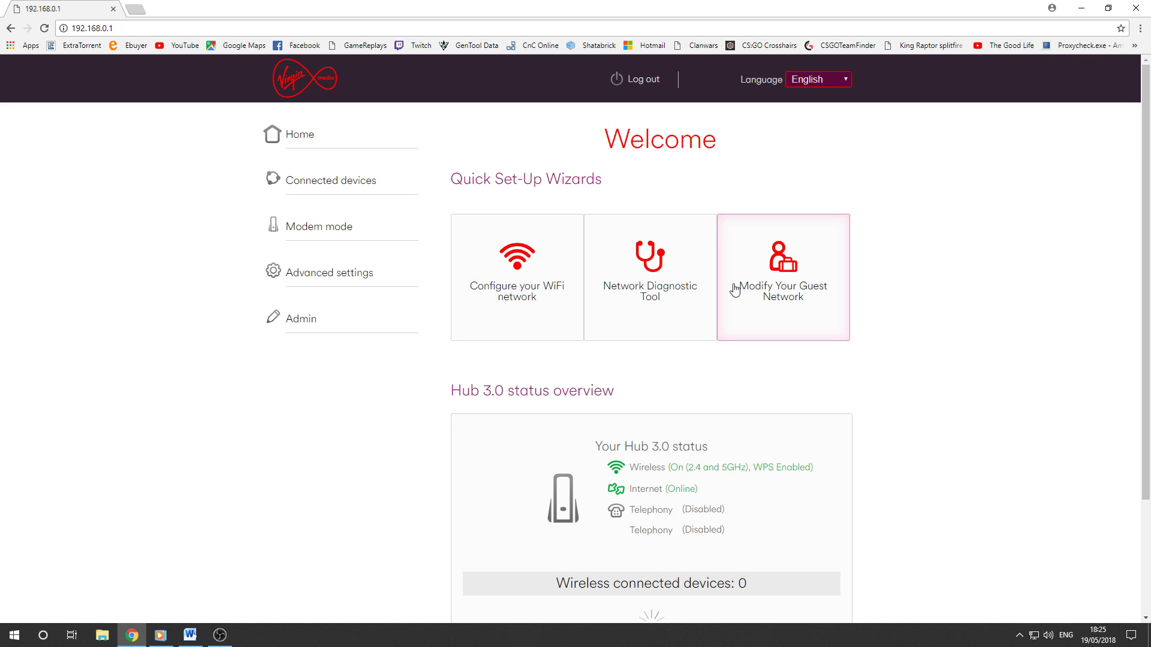
Open the router's DMZ security page, enable the DMZ function with address 192.168.0.2, and review its description
click(317, 279)
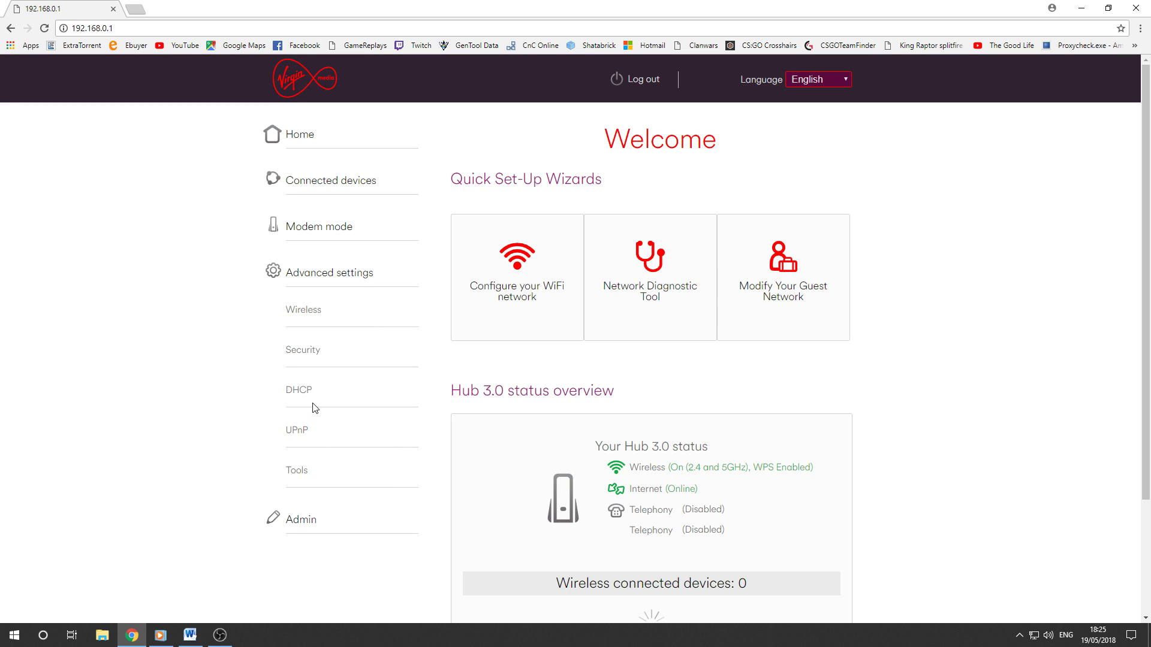
click(313, 353)
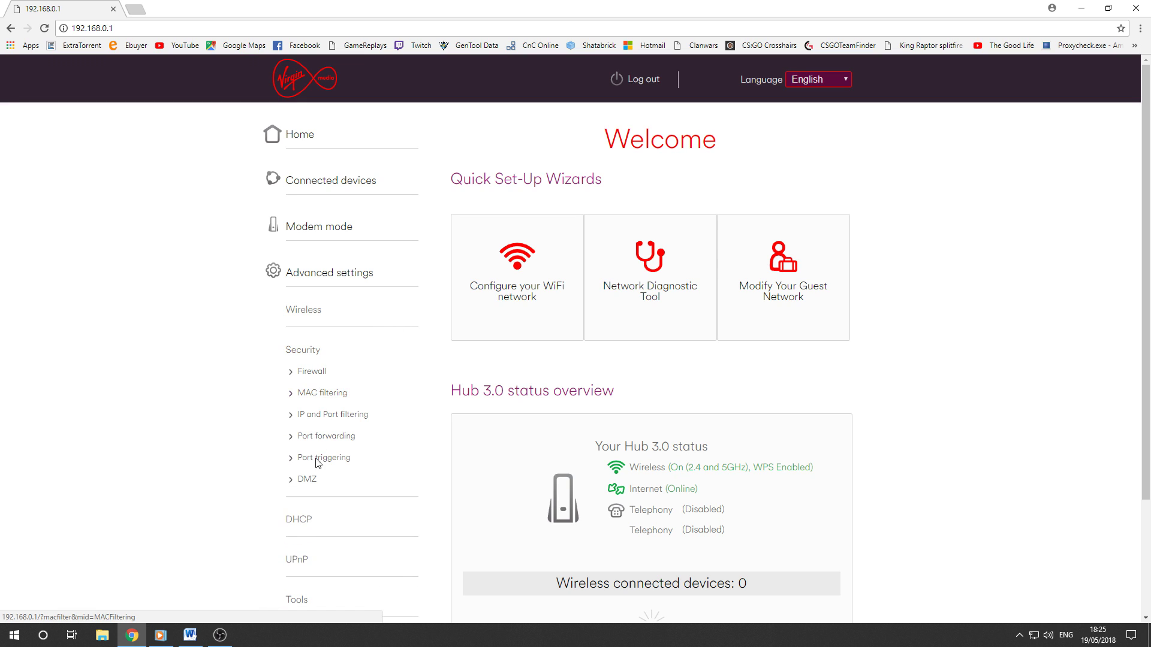
click(309, 480)
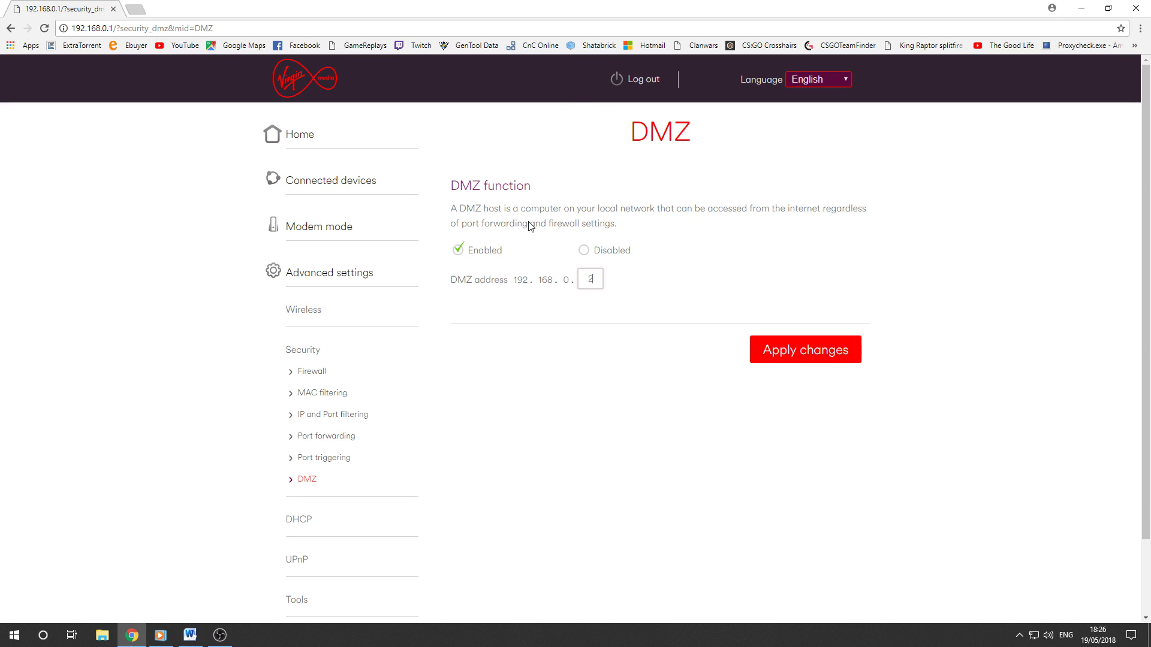
drag(528, 228, 461, 227)
click(623, 232)
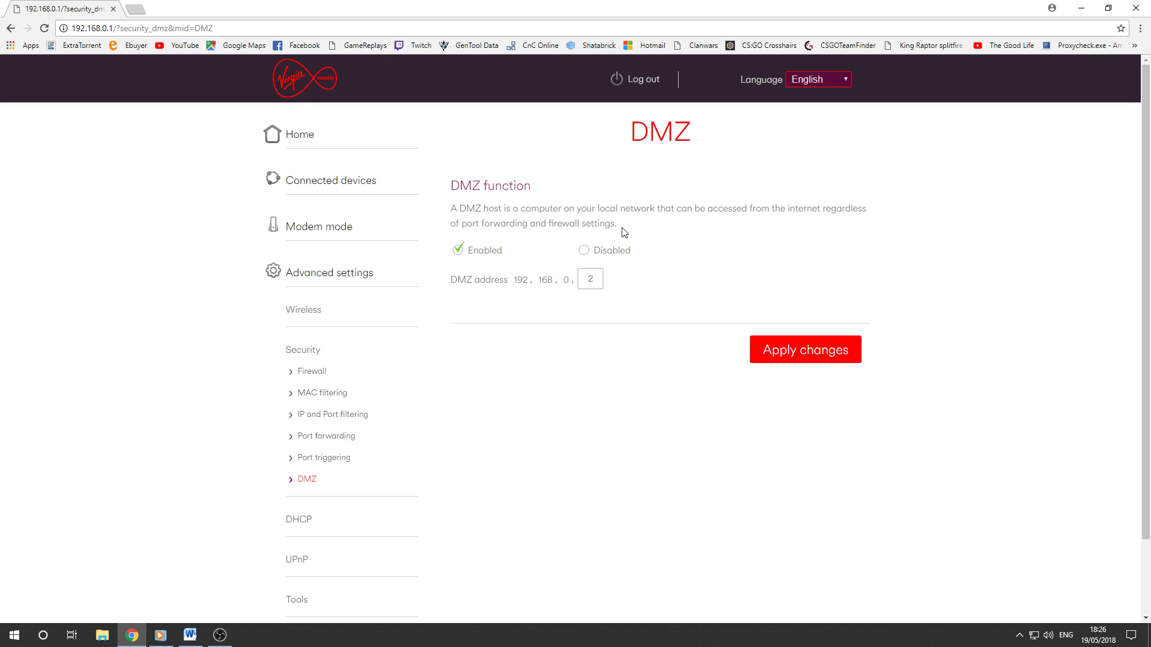